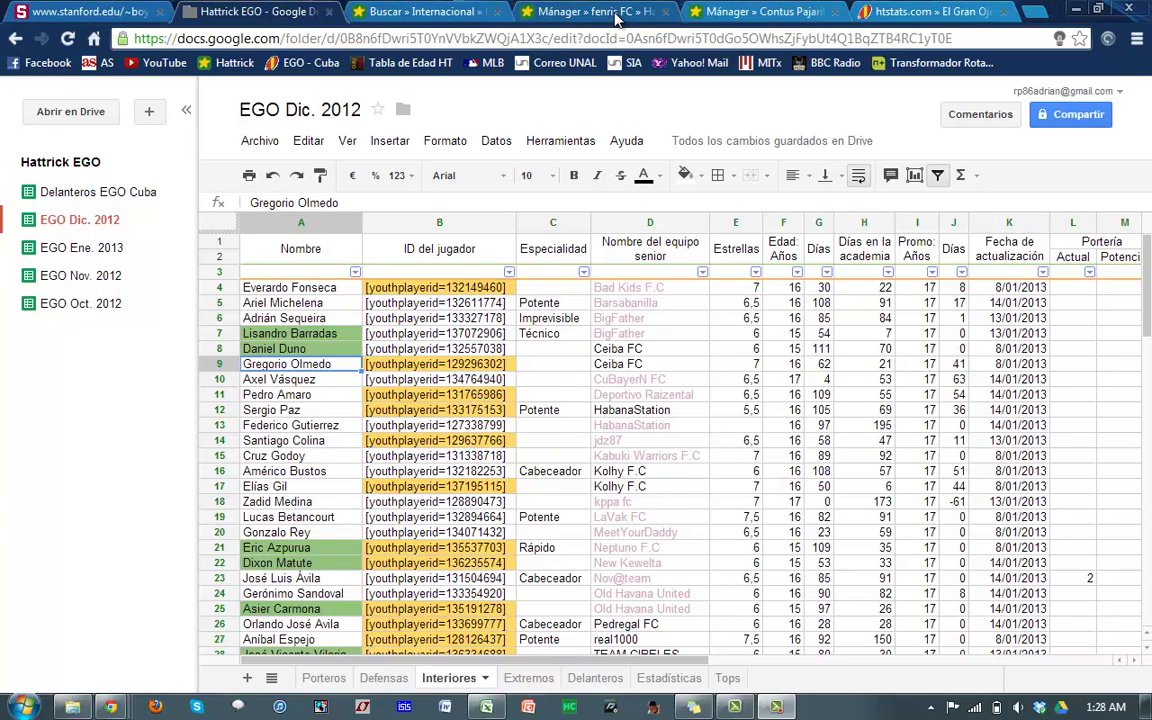
View the Hattrick manager profiles of fenris FC and Contus Pajaritos FC
click(617, 12)
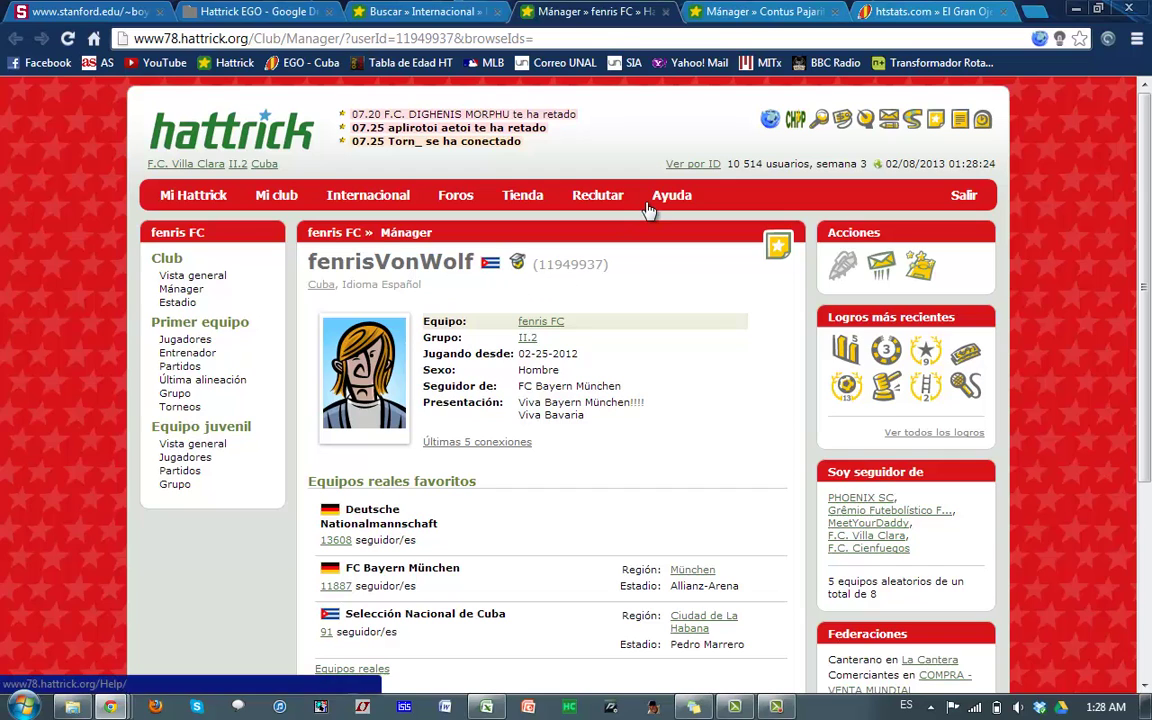
click(736, 13)
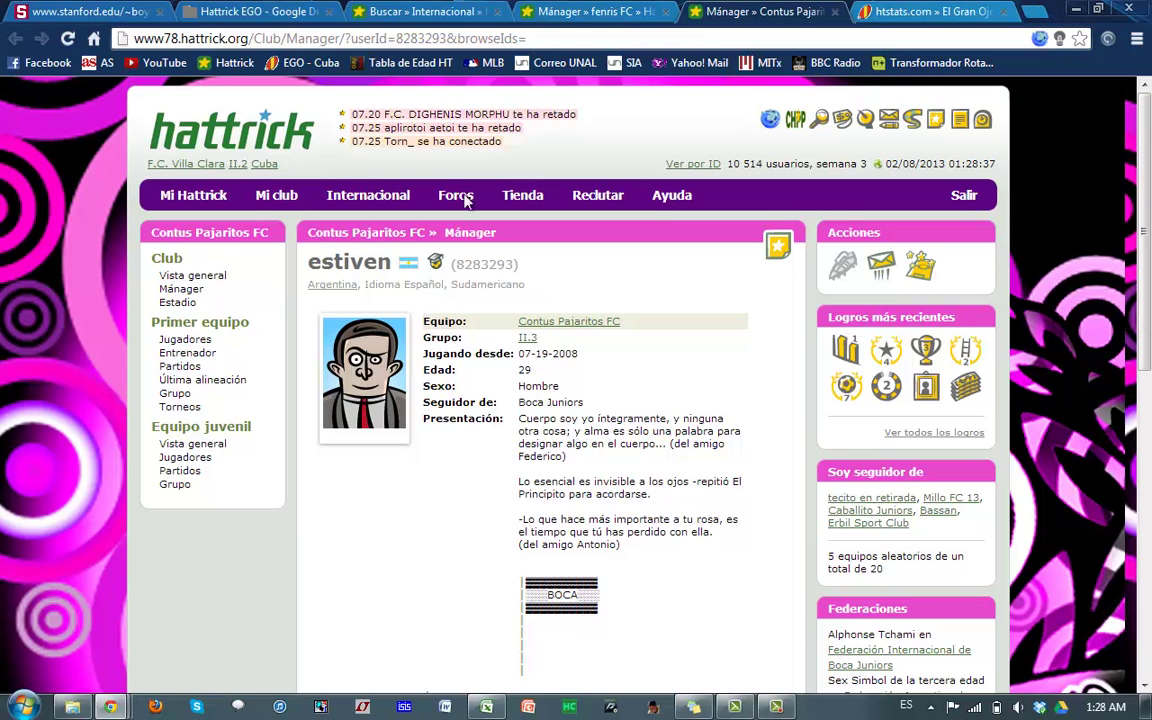
click(575, 18)
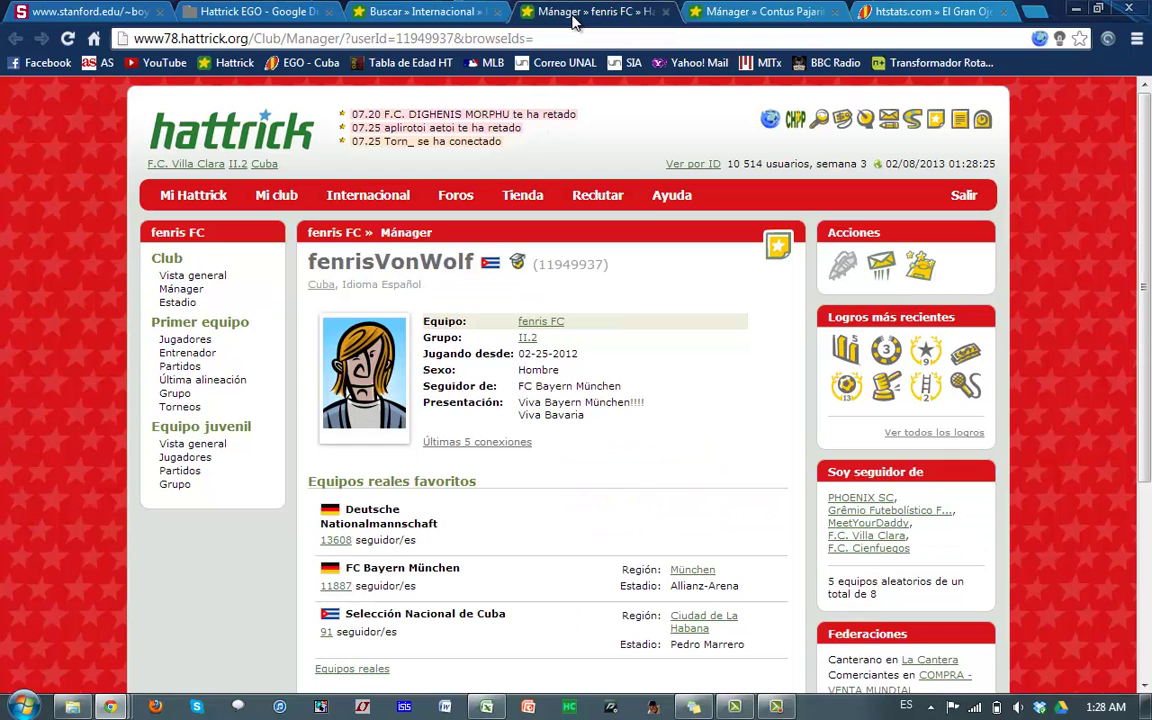
Go back to the EGO Dic. 2012 spreadsheet and look over the Extremos sheet before returning to Interiores
click(245, 14)
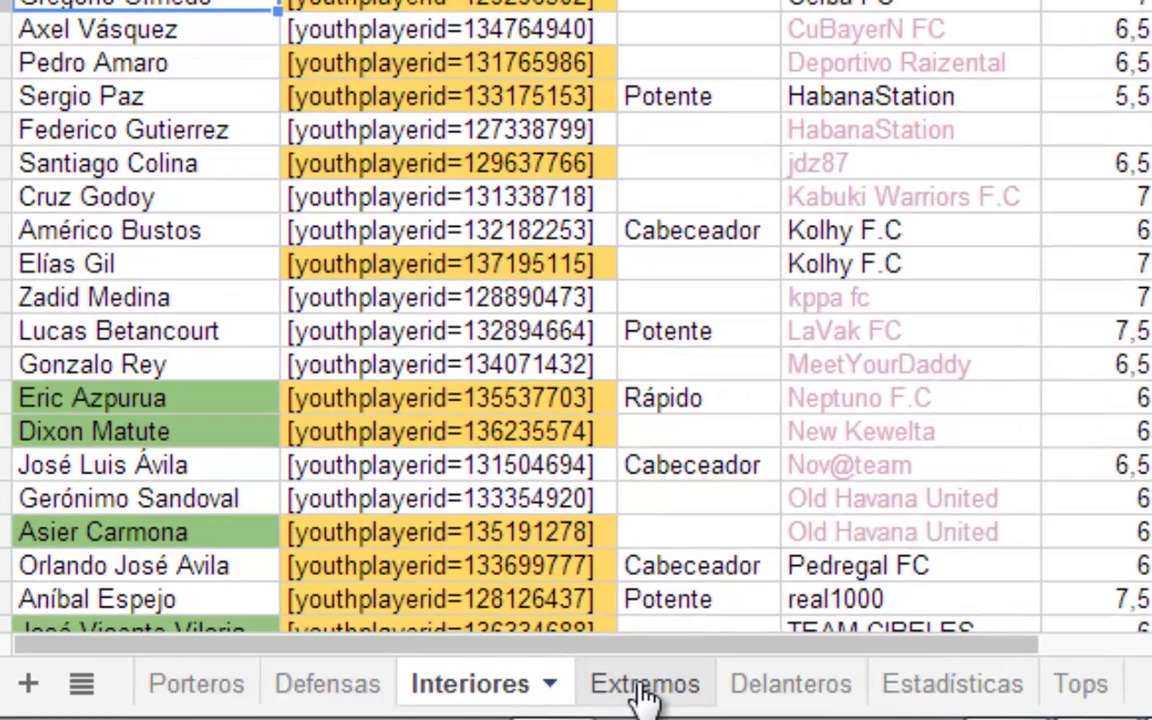
click(645, 685)
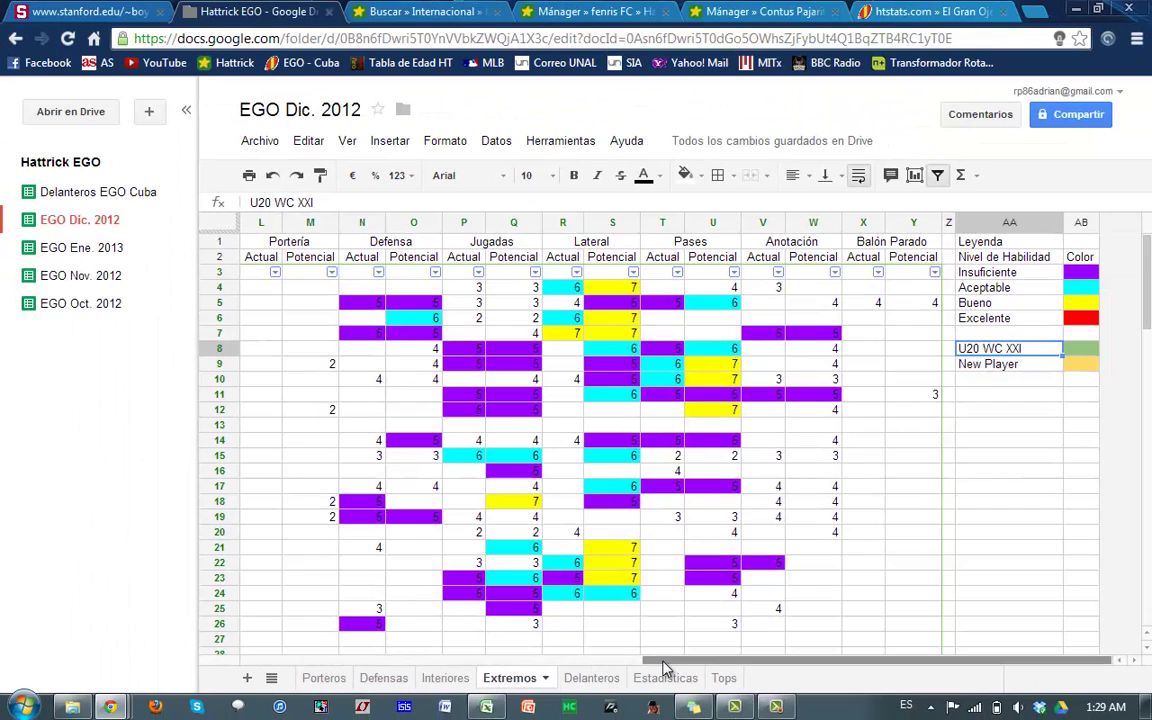
drag(663, 668, 288, 676)
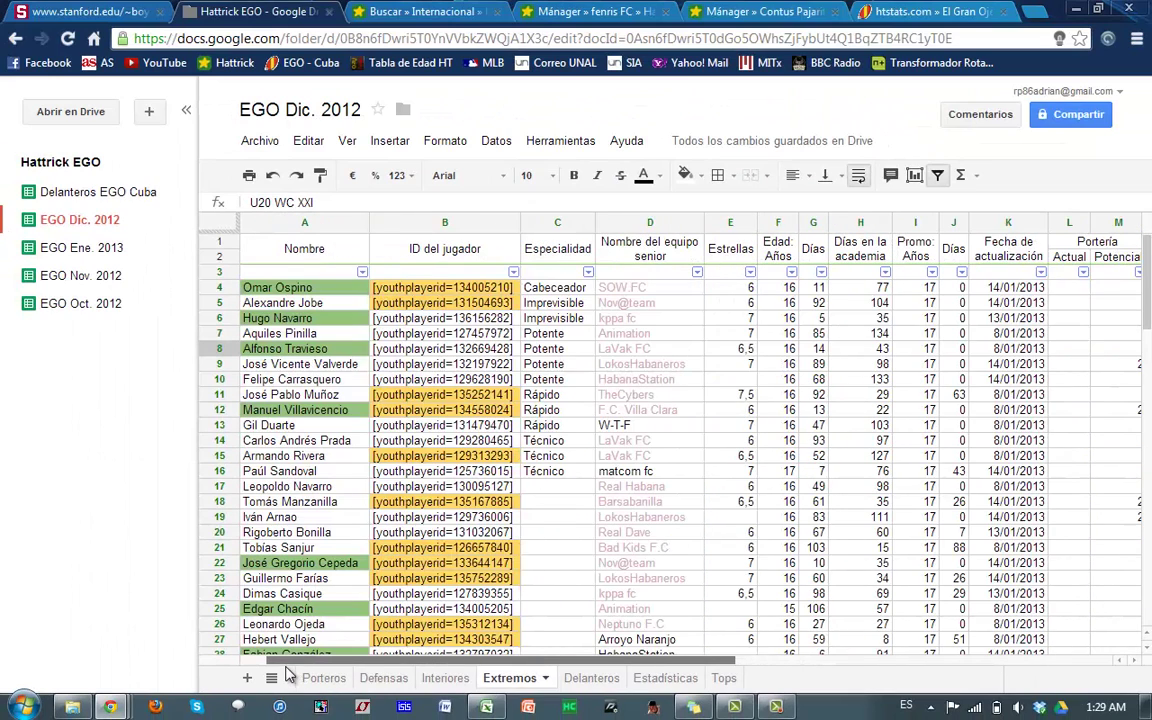
click(442, 680)
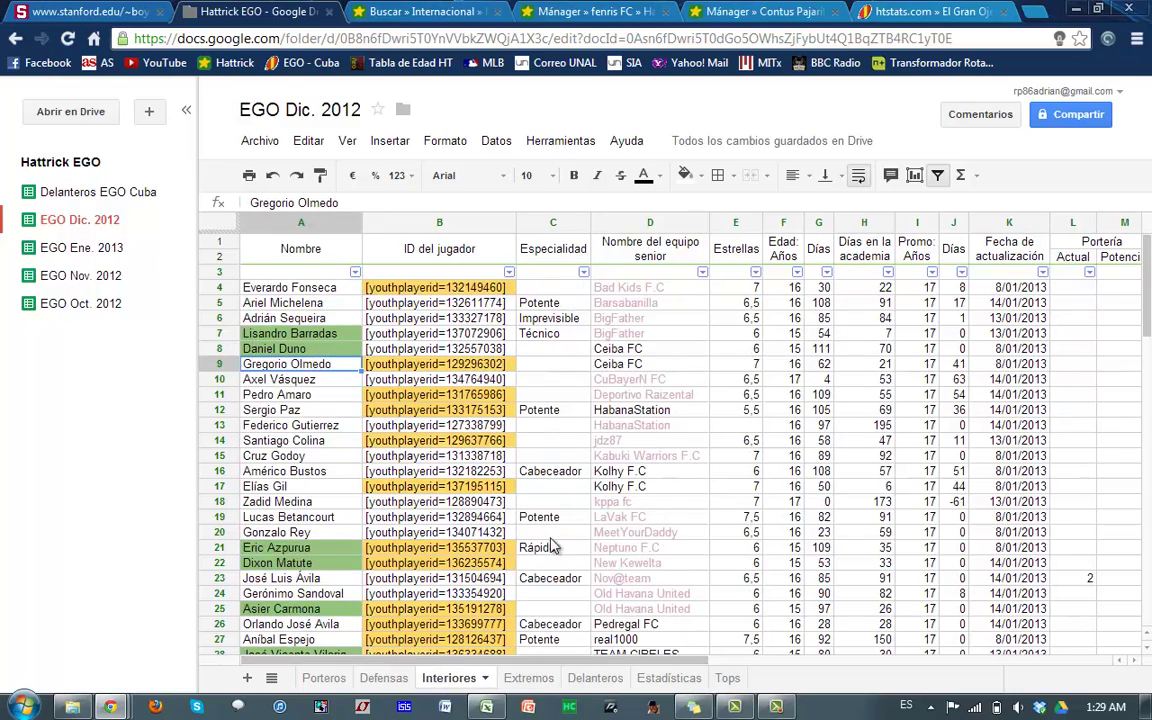
Examine the colour legend beside the Interiores table, including the U20 WC XXI entry, and compare it with the player rows
drag(590, 665, 1040, 660)
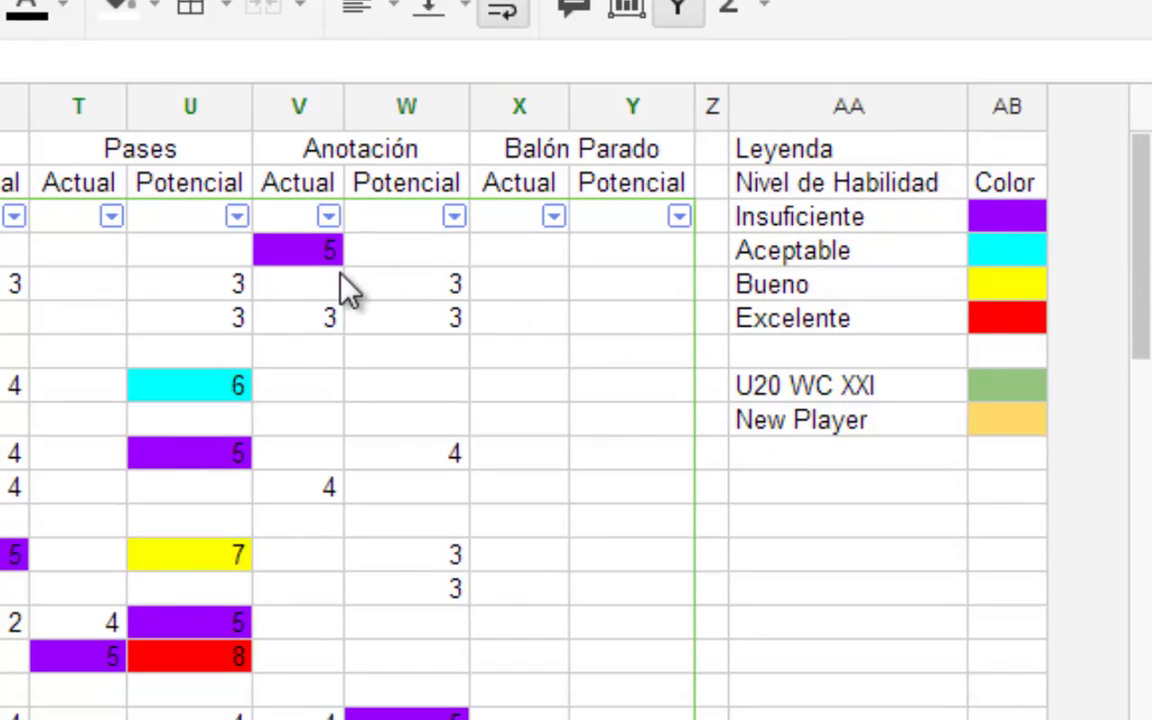
click(991, 393)
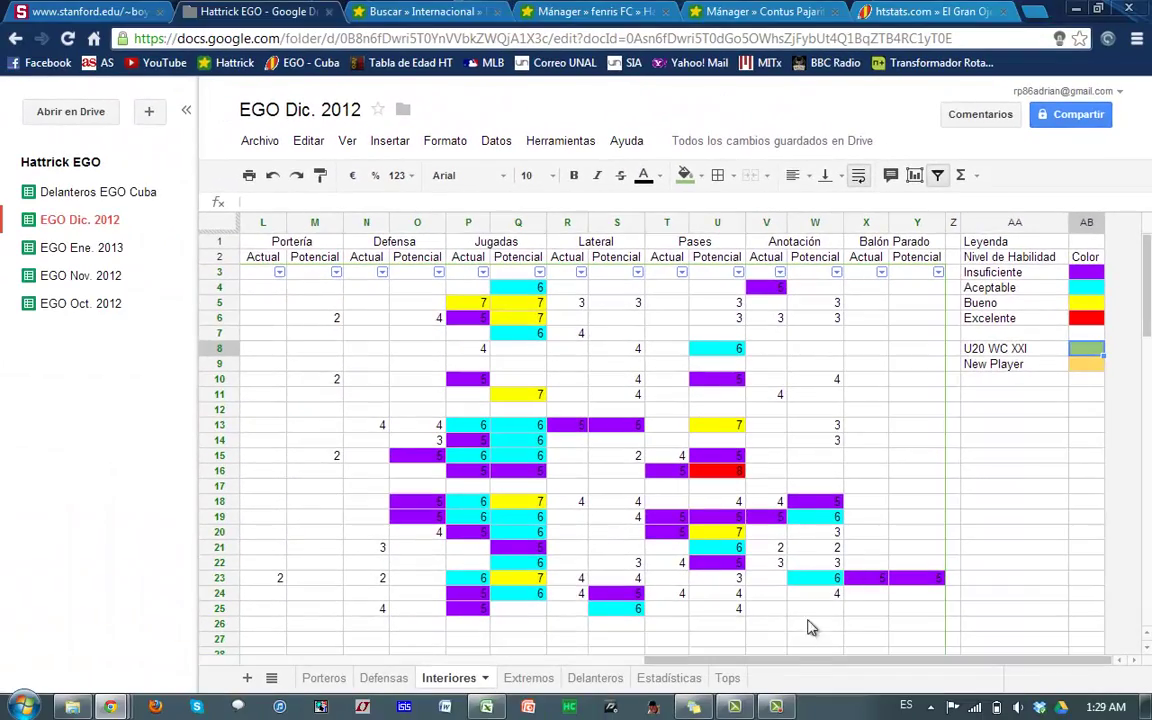
drag(786, 665, 372, 608)
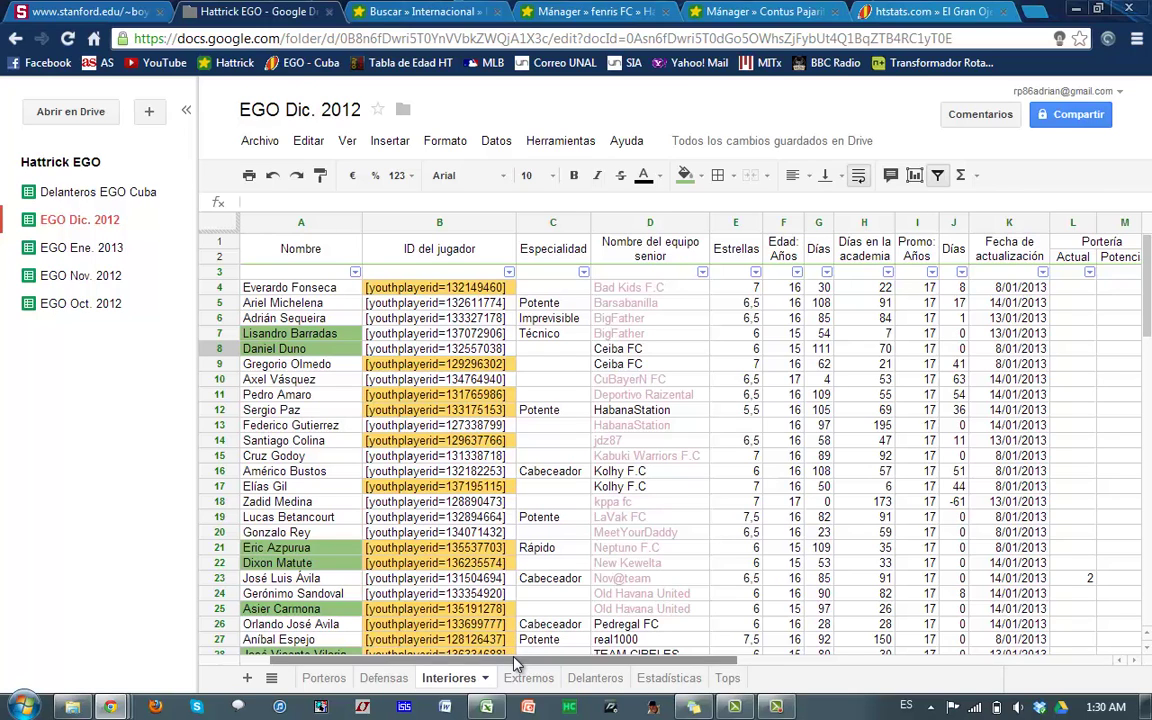
drag(667, 662, 964, 658)
click(981, 356)
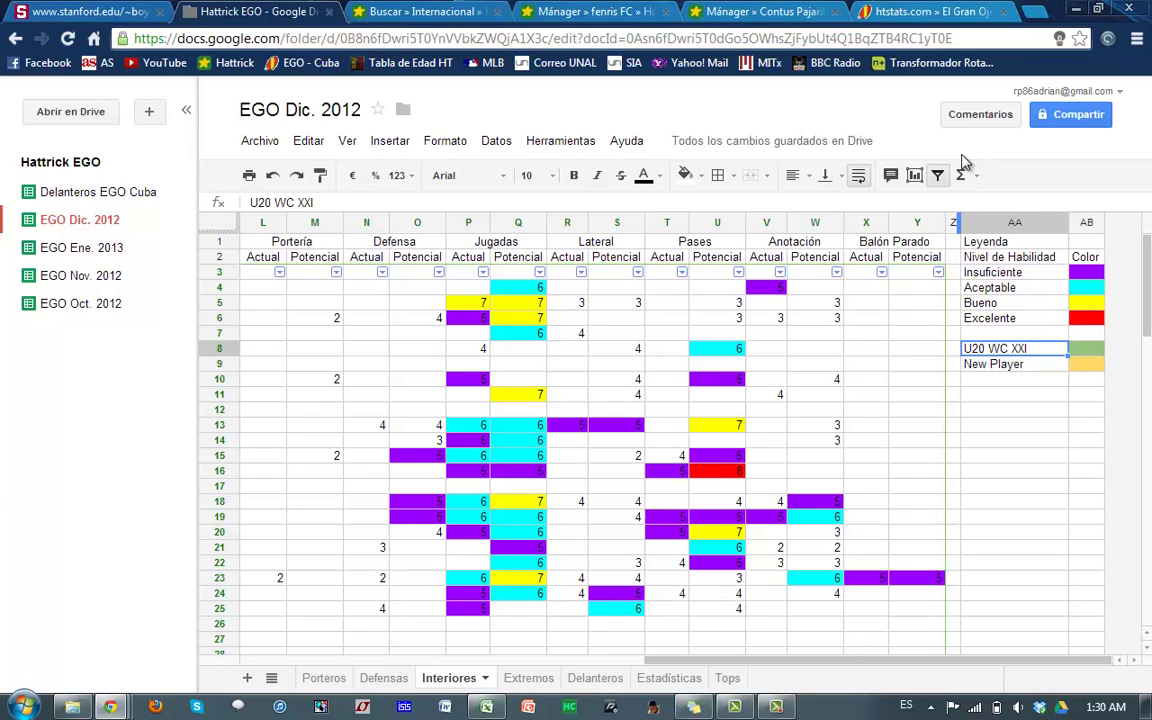
Open the bookmarked Tabla de Edad HT page in a new tab and check its U20 age requirements against today's date
click(1033, 14)
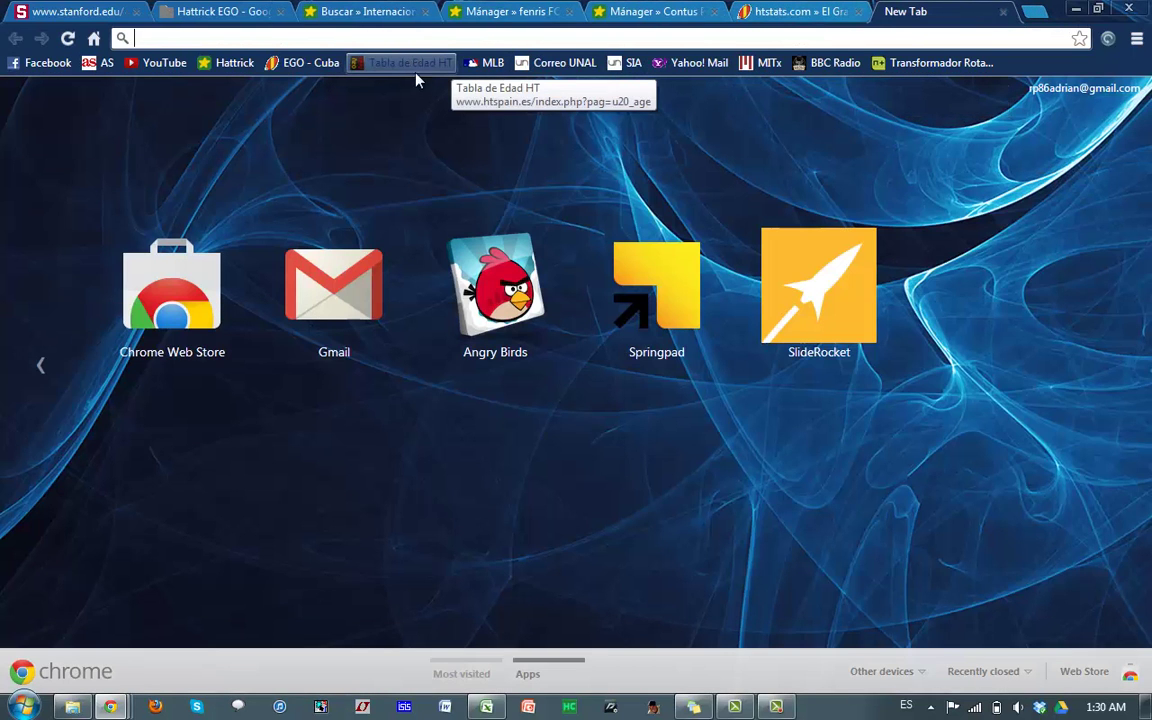
click(410, 68)
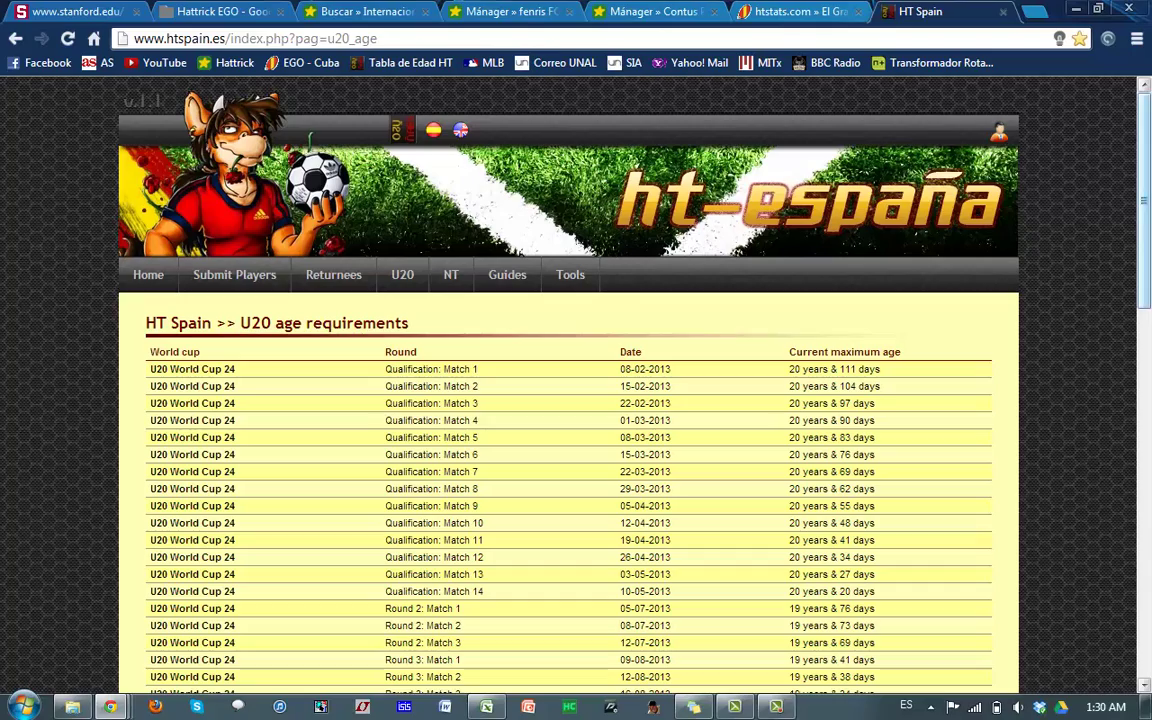
drag(1148, 245, 1150, 622)
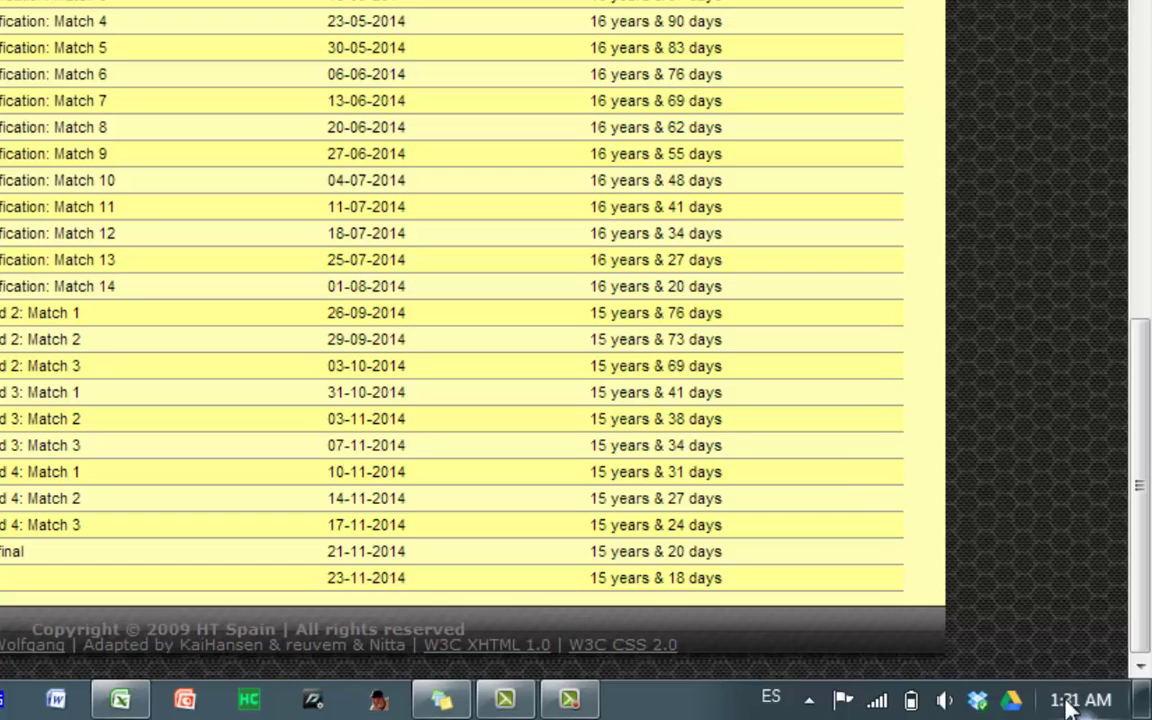
click(1068, 703)
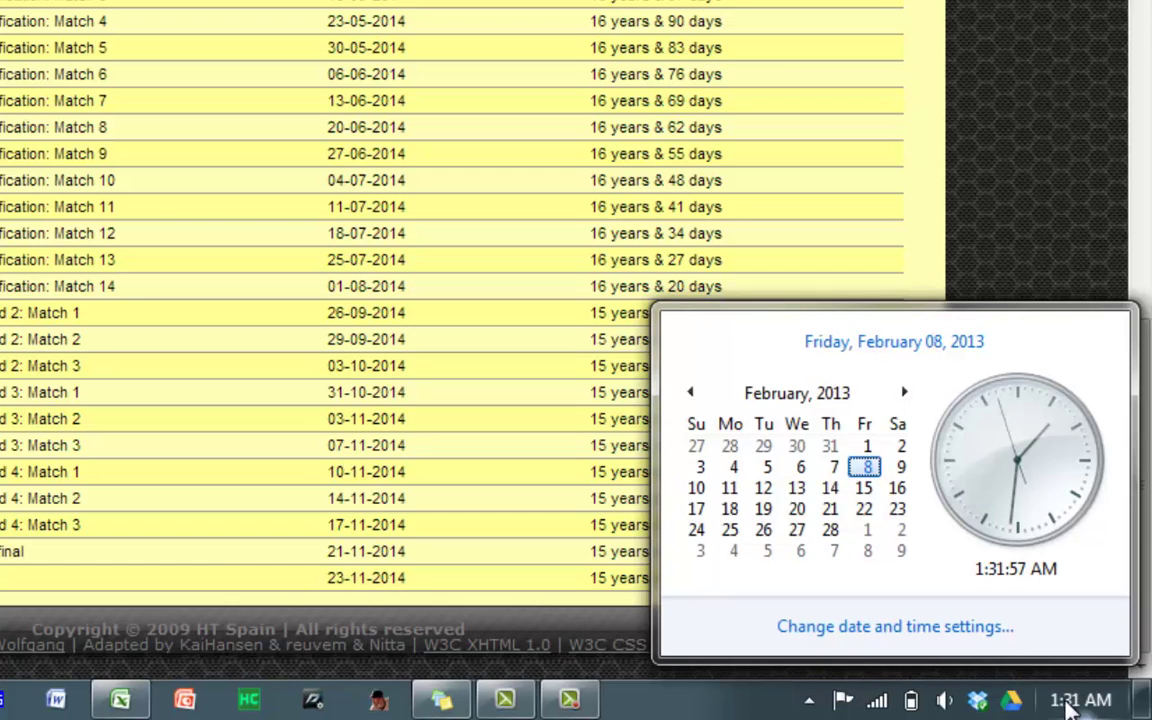
click(585, 293)
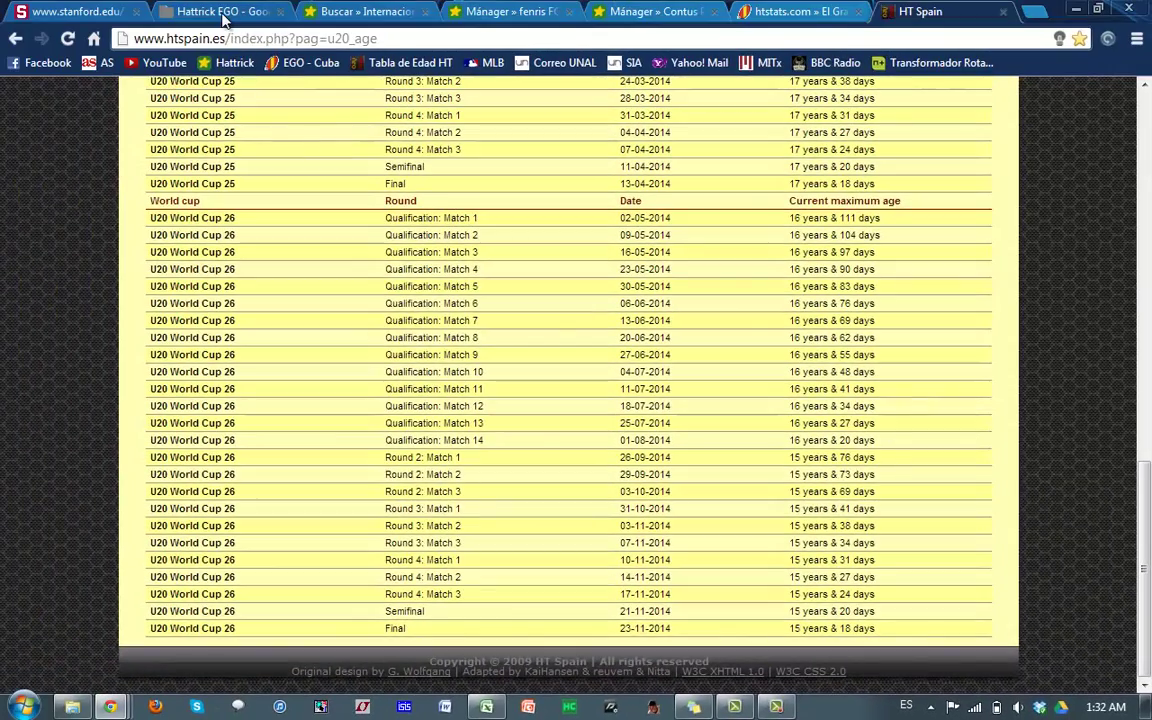
Return to the Hattrick EGO spreadsheet and follow row 8 from the U20 WC XXI legend entry back to the Nombre column
click(224, 16)
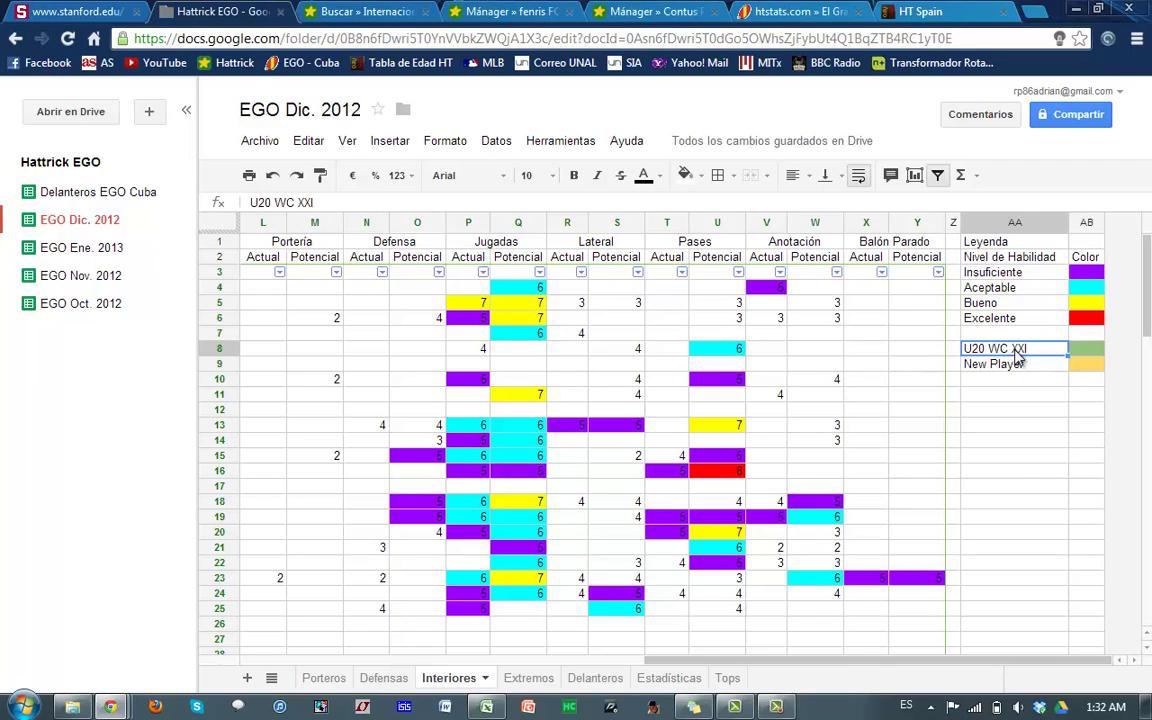
key(Left)
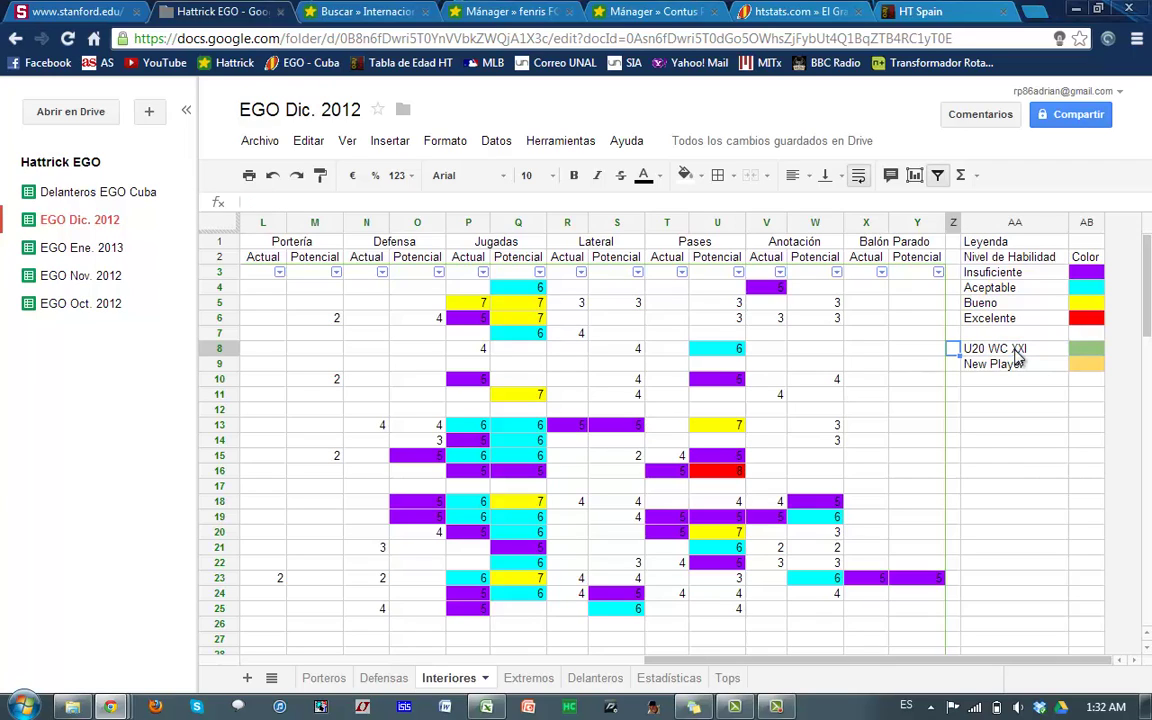
key(Left)
key(Left)
key(Left)
key(Left)
key(Left)
key(Left)
key(Left)
key(Left)
key(Left)
key(Left)
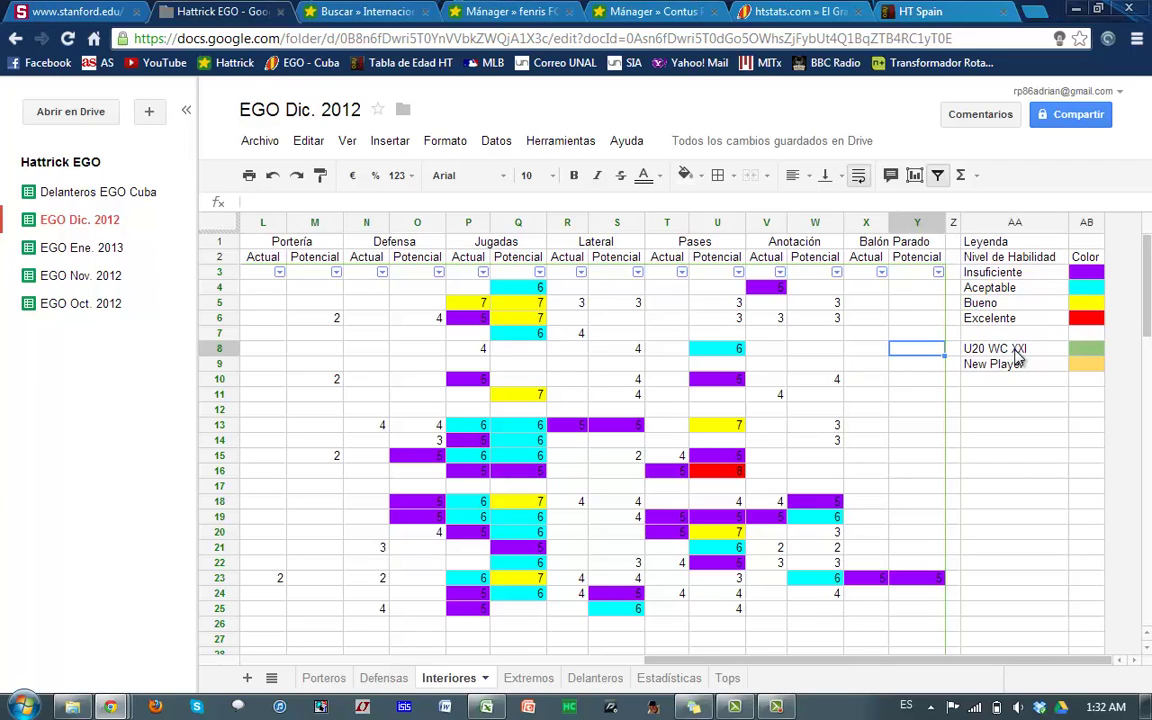
key(Left)
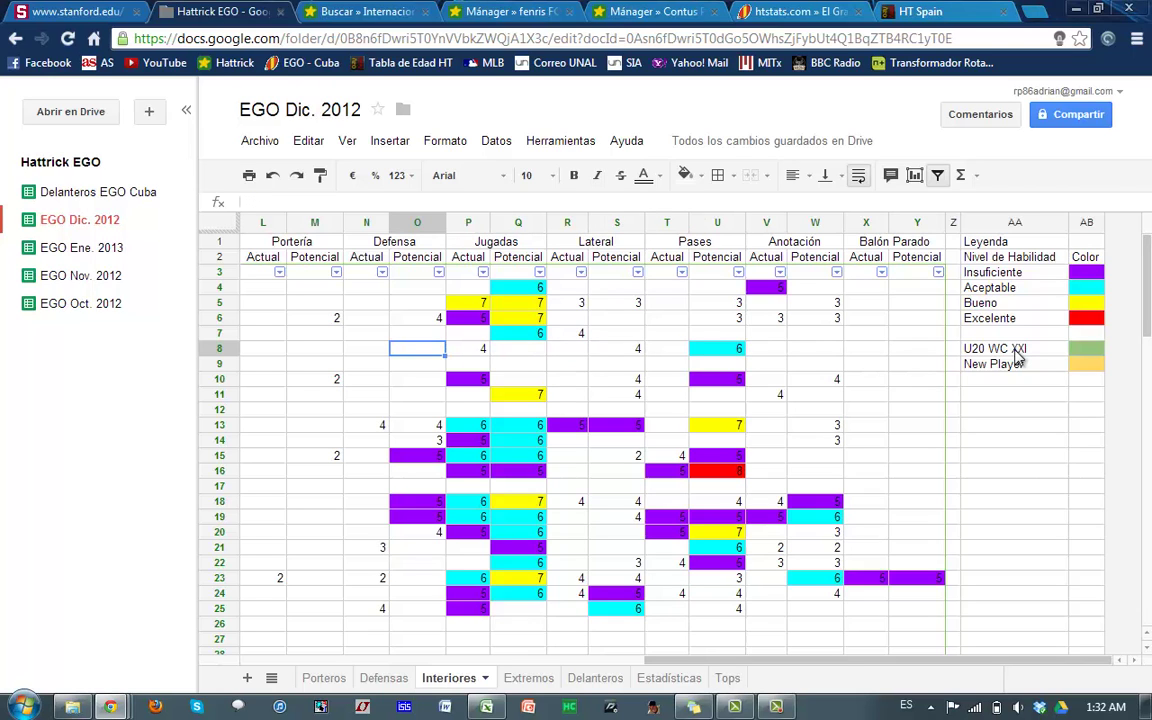
key(Left)
key(Left)
key(Left)
key(Left)
key(Left)
key(Left)
key(Left)
key(Left)
key(Left)
key(Left)
key(Left)
key(Left)
key(Left)
key(Left)
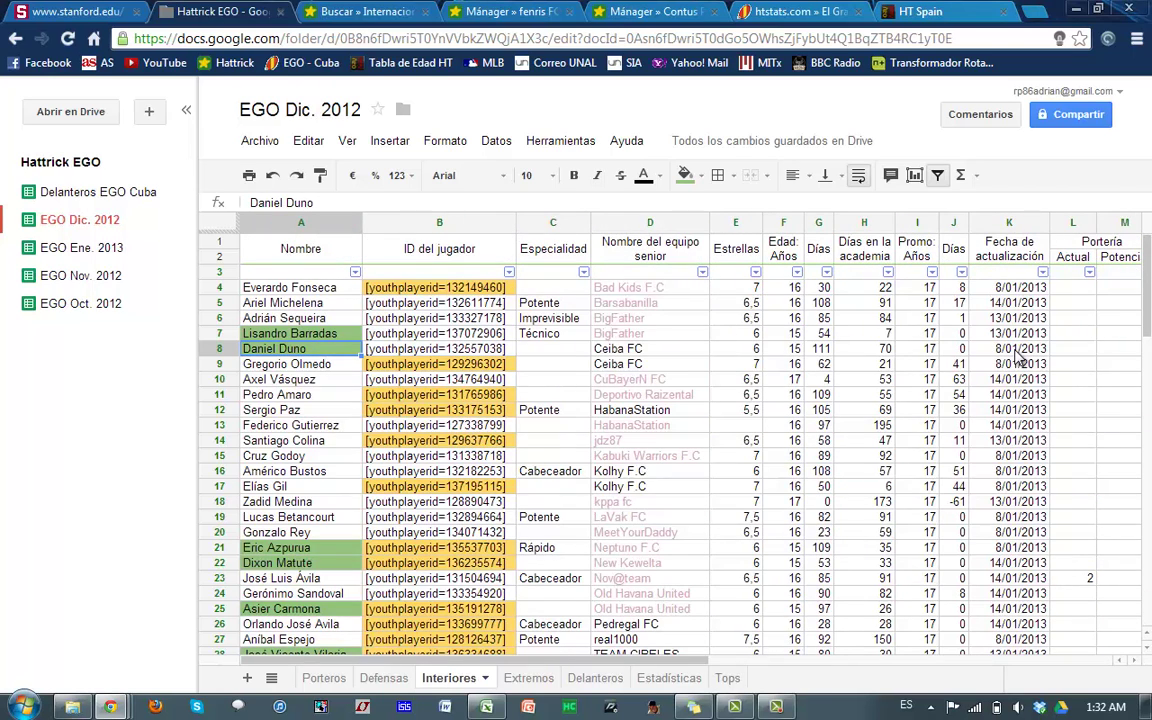
Review the player names in the Nombre column of Interiores, checking which ones carry the green U20 highlight
key(Down)
key(Down)
key(Down)
key(Down)
key(Down)
key(Down)
key(Down)
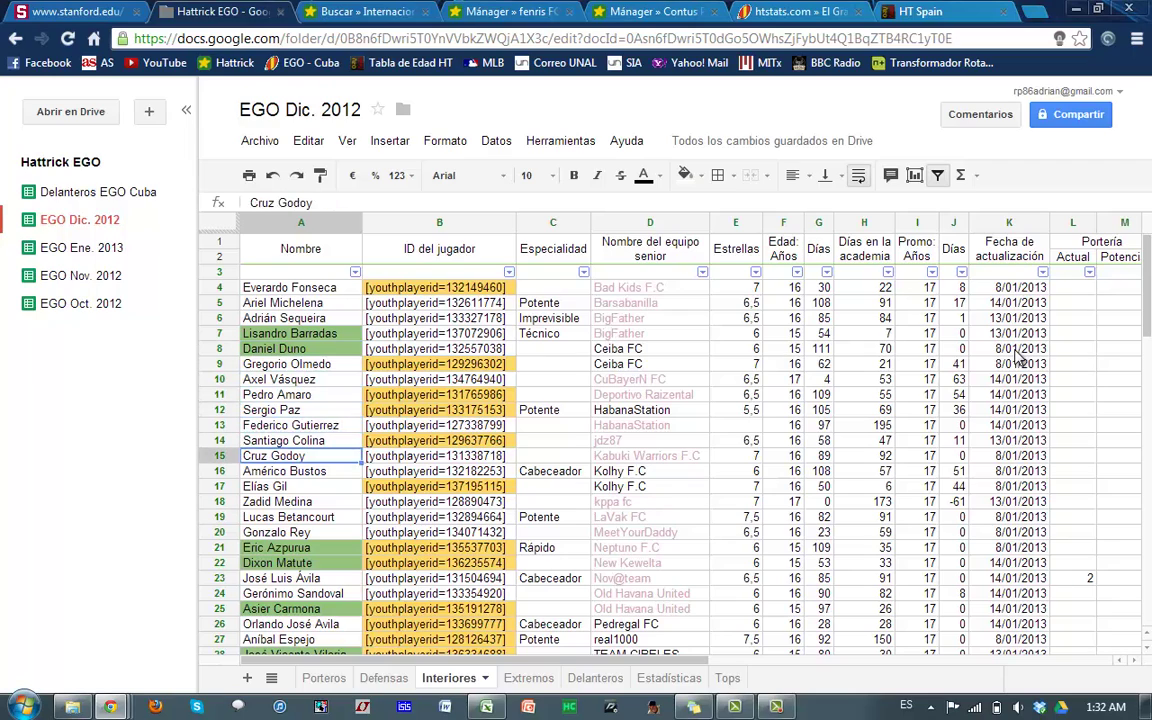
key(Down)
key(Down)
key(Down)
key(Down)
key(Down)
key(Down)
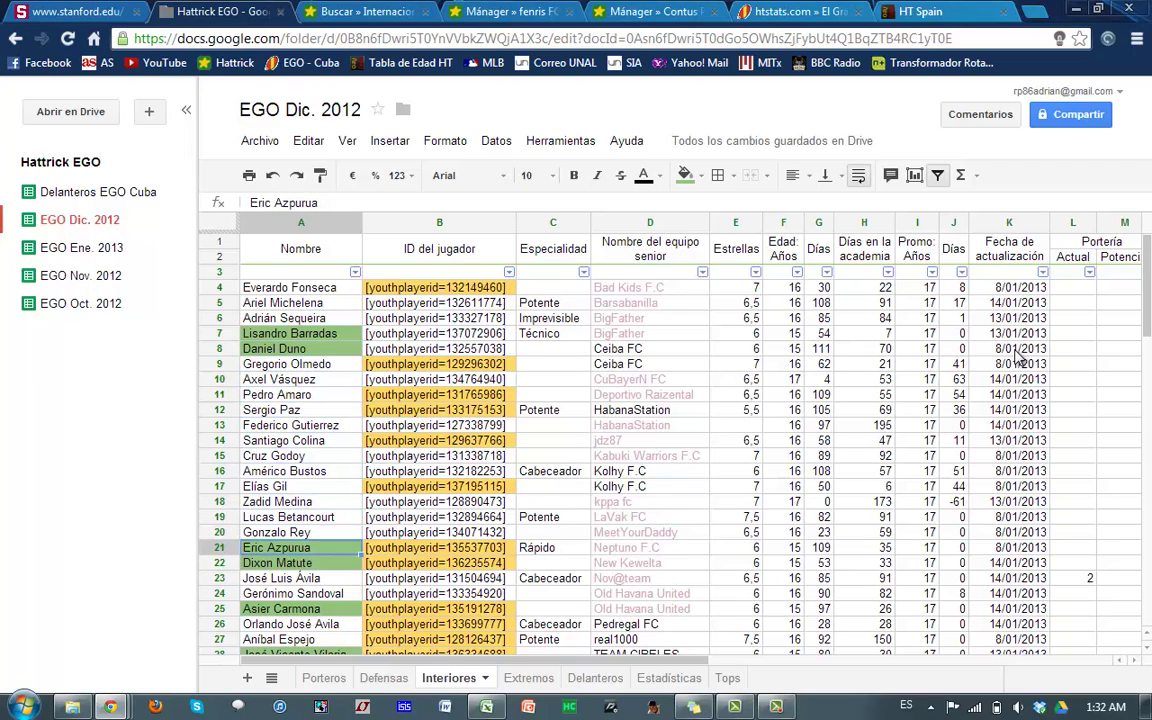
key(Down)
key(Down)
key(Down)
key(Down)
key(Up)
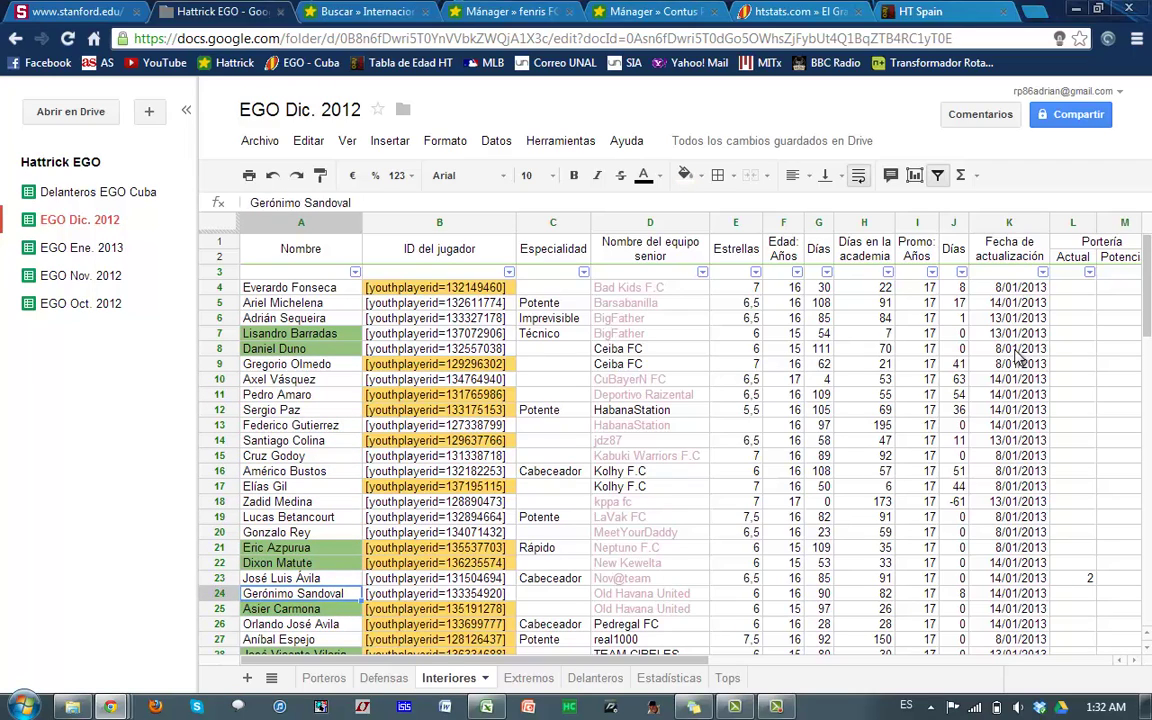
key(Up)
key(Up)
key(Up)
key(Up)
key(Up)
key(Up)
key(Up)
key(Up)
key(Up)
key(Up)
key(Up)
key(Up)
key(Up)
key(Up)
key(Up)
key(Up)
key(Up)
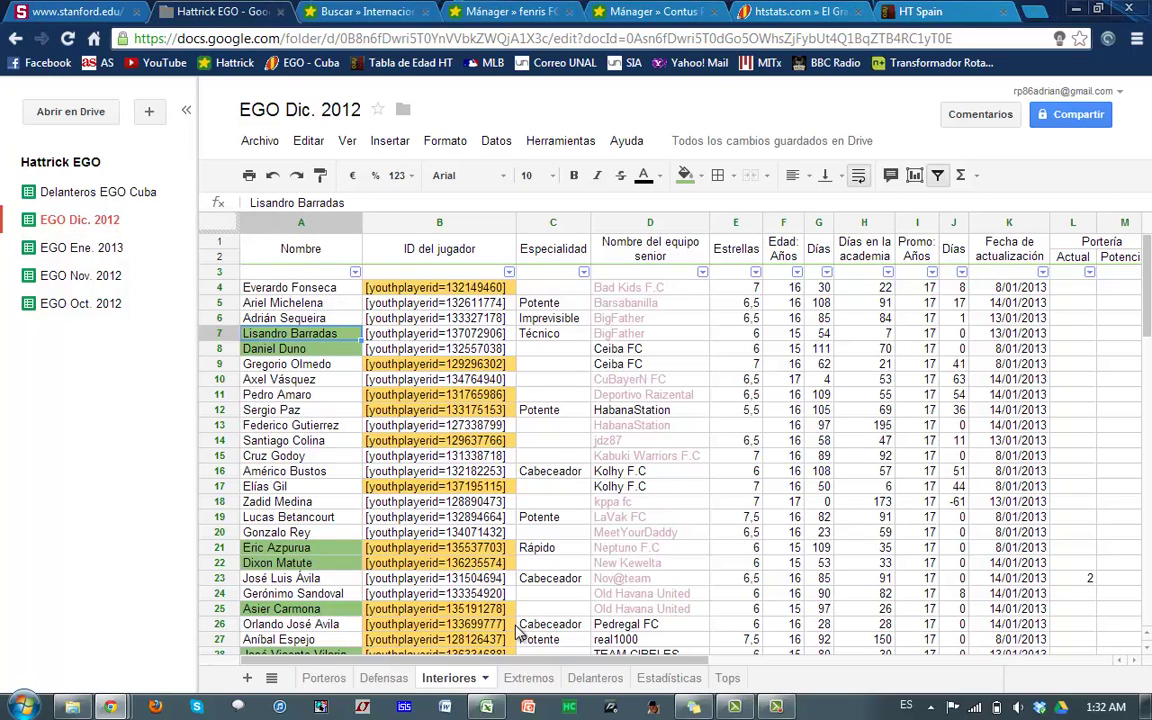
Open the EGO Ene. 2013 spreadsheet and inspect the highlighted player IDs at the start of the Interiores sheet
click(80, 247)
click(298, 333)
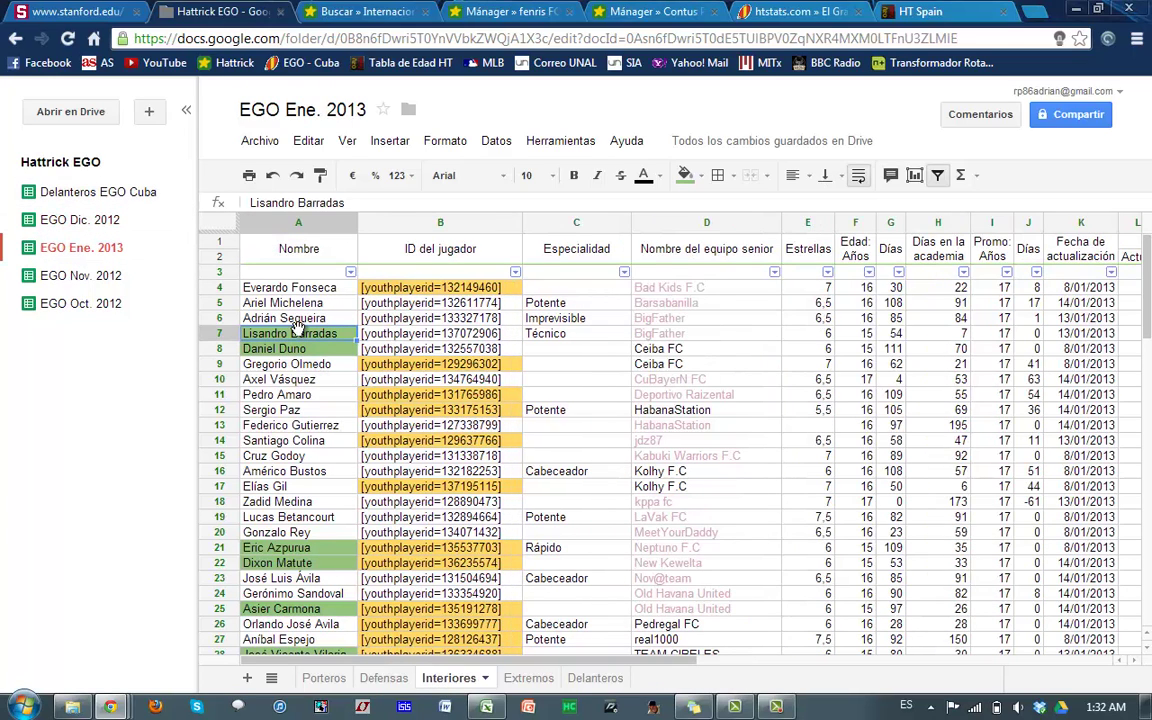
key(Up)
key(Up)
key(Up)
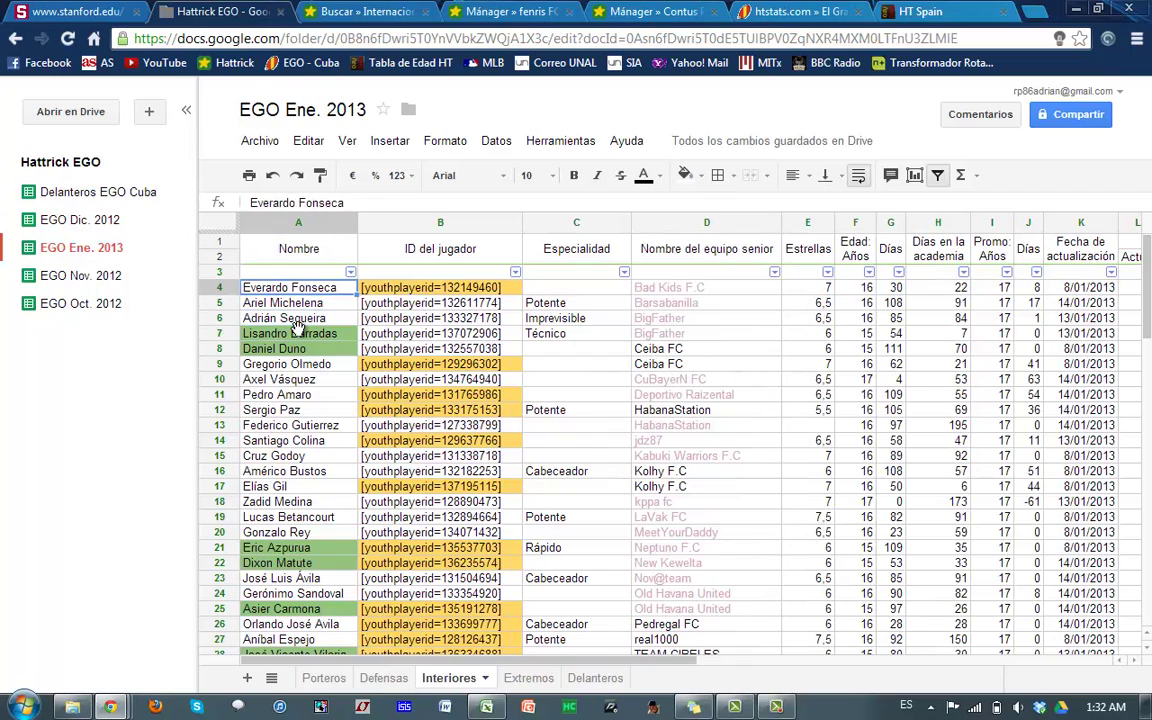
key(Right)
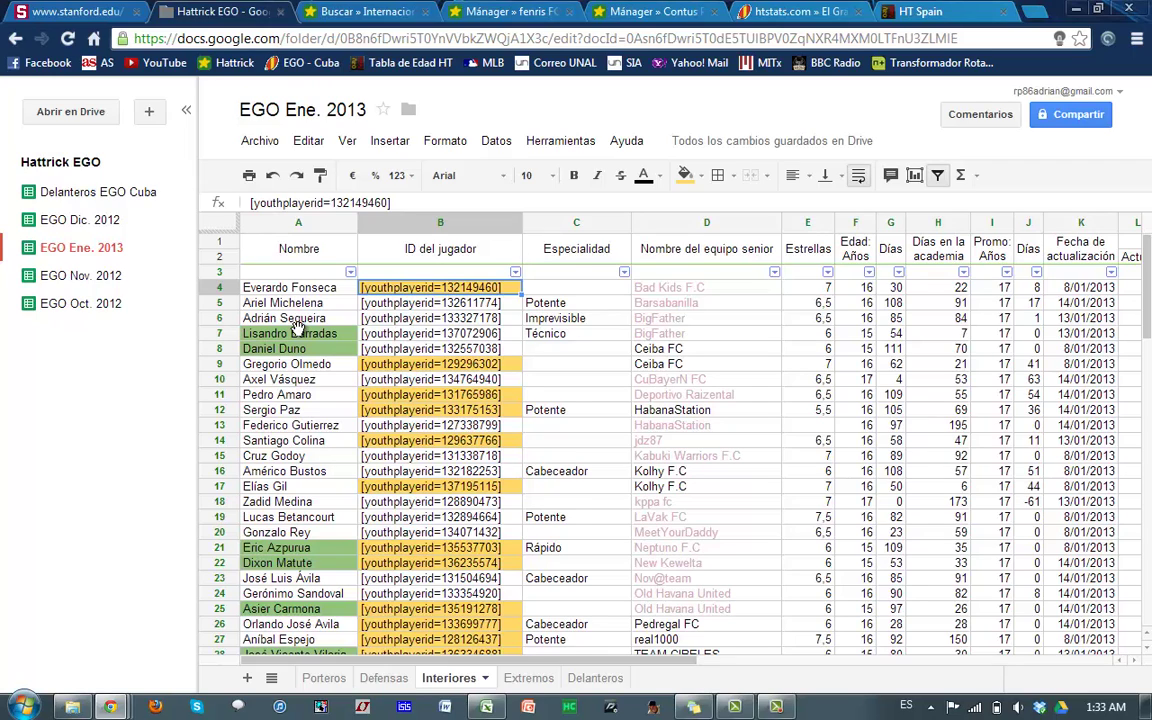
key(Down)
key(Up)
Set the fill colour of the whole ID del jugador column to white to remove the new-player highlights
click(409, 222)
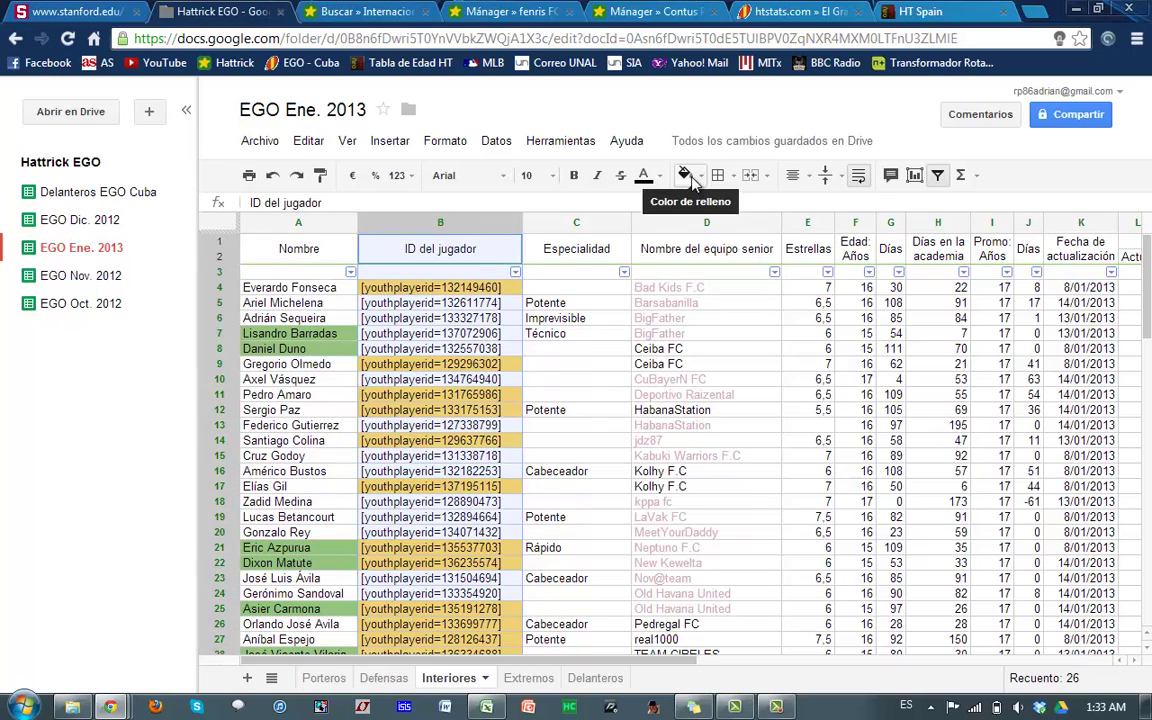
click(687, 176)
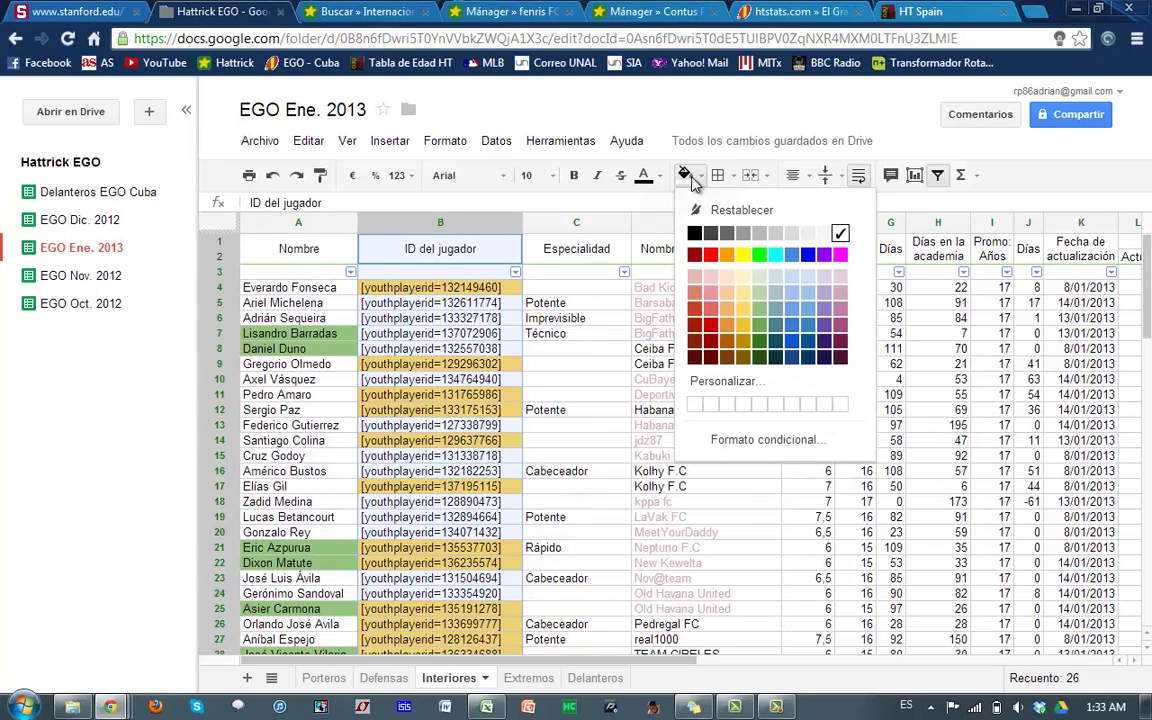
click(840, 234)
click(428, 302)
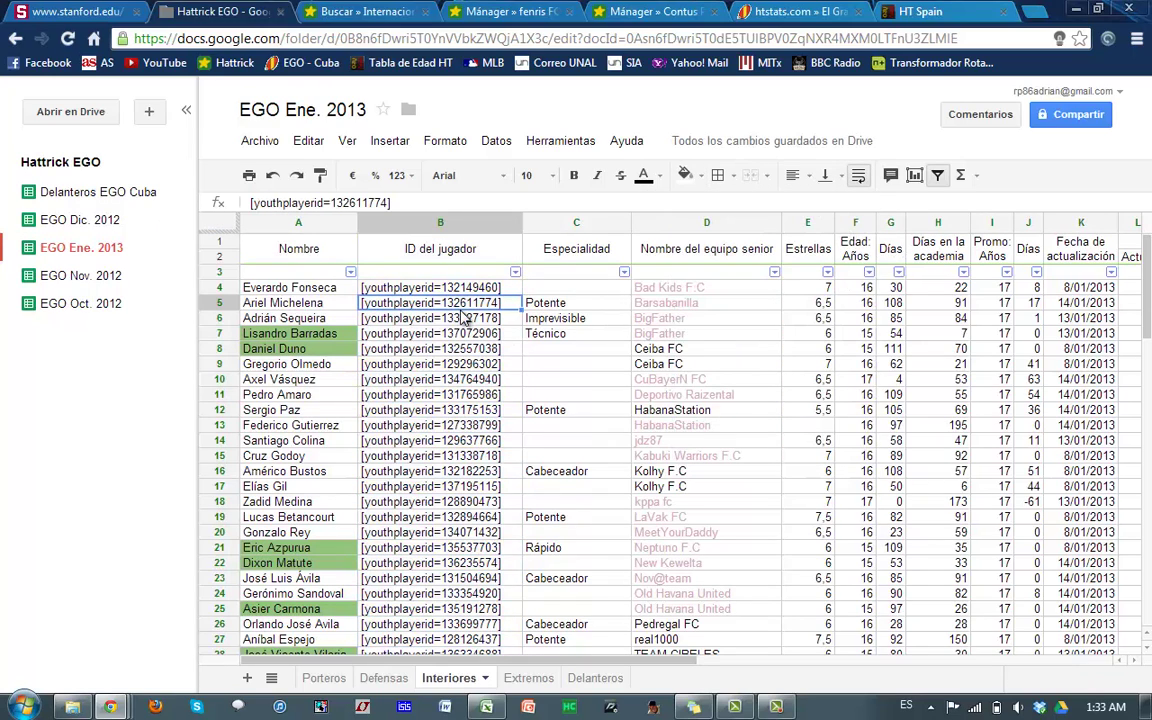
Look down the ID del jugador column of Interiores and follow row 16 across to Días en la academia
key(Down)
key(Down)
key(Down)
key(Down)
key(Down)
key(Down)
key(Down)
key(Down)
key(Down)
key(Down)
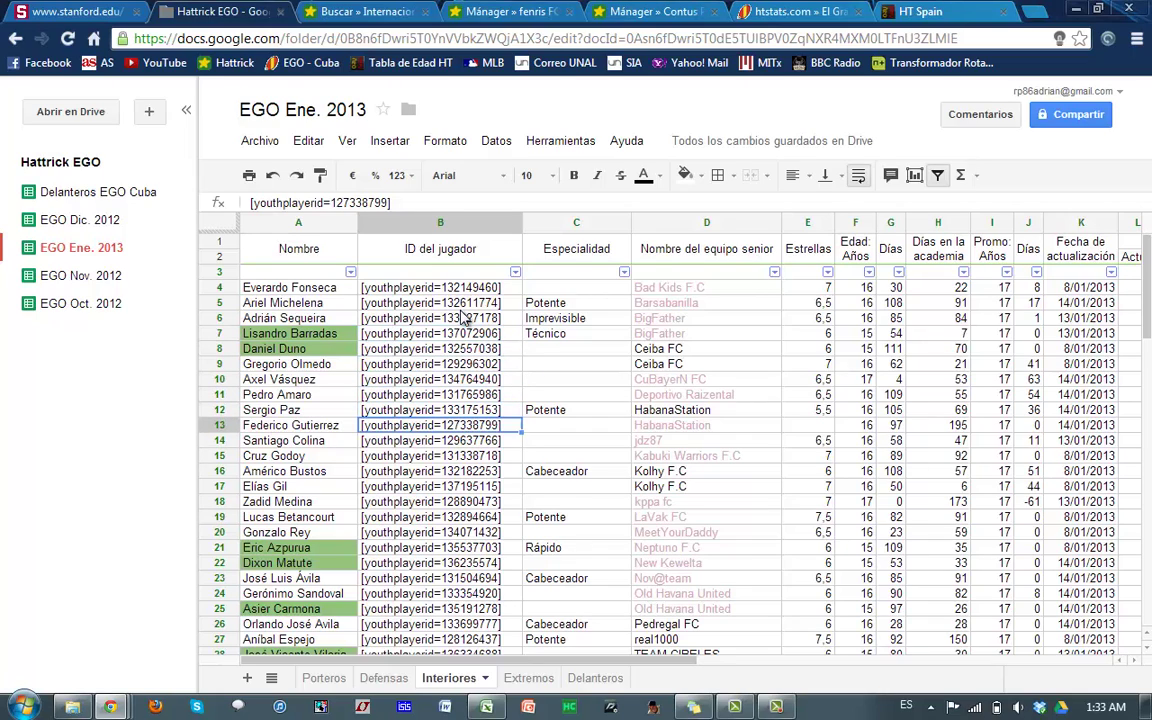
key(Down)
key(Right)
key(Right)
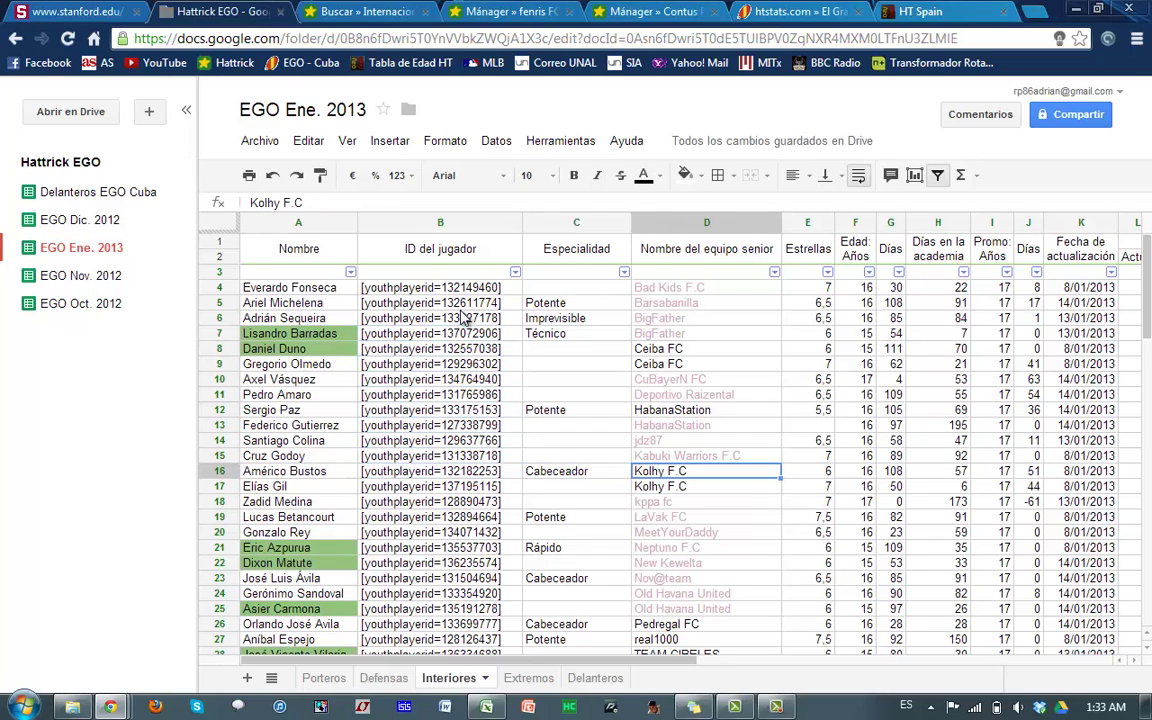
key(Right)
key(Right)
key(Right)
key(Right)
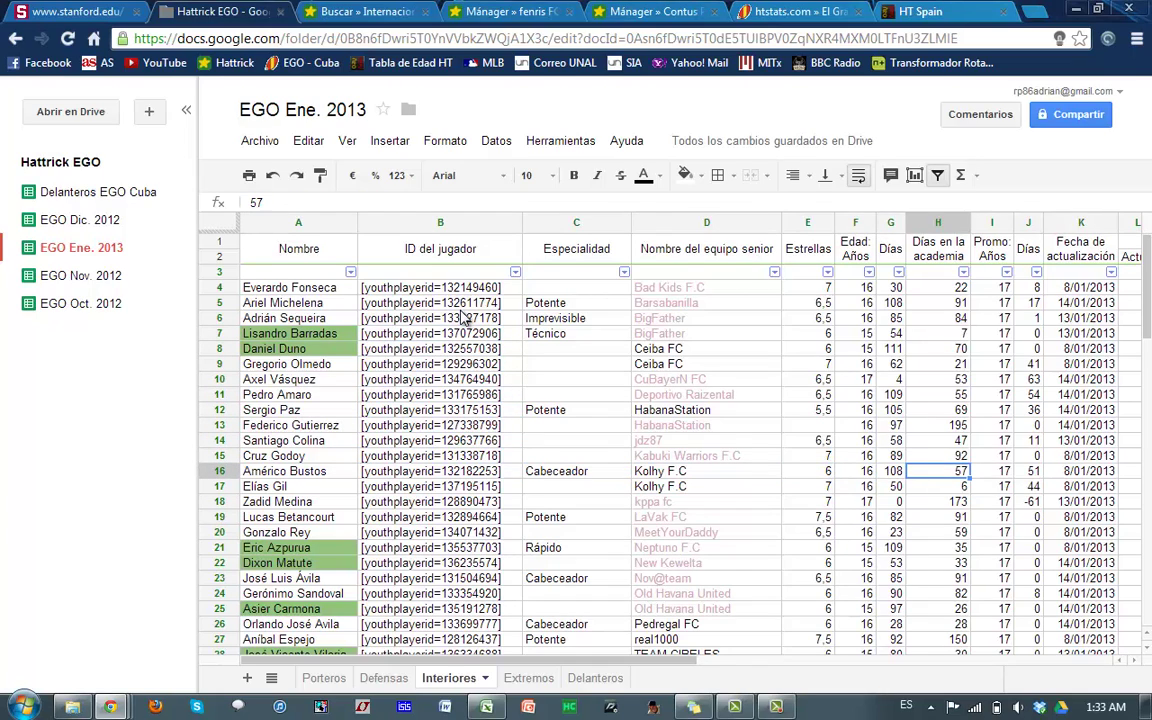
Inspect the Nombre del equipo senior entries from row 16 up to row 6, comparing their text colours
key(Left)
key(Left)
key(Left)
key(Left)
key(Up)
key(Up)
key(Up)
key(Up)
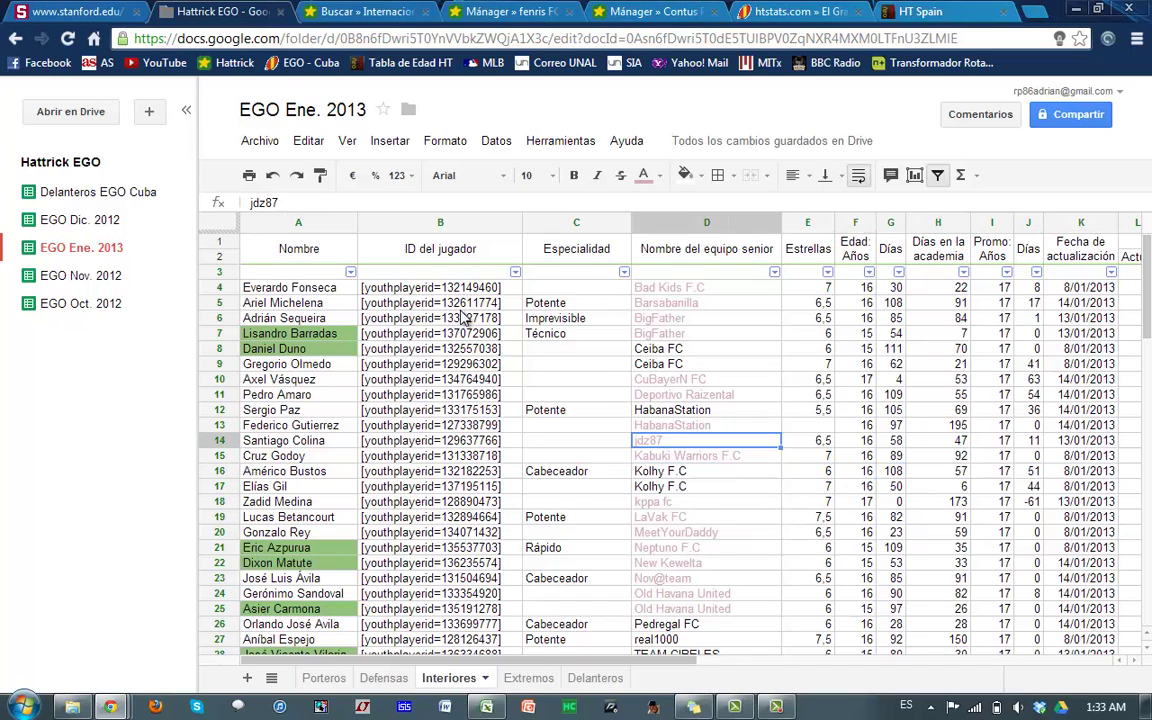
key(Up)
key(Up)
key(Up)
key(Up)
key(Up)
key(Up)
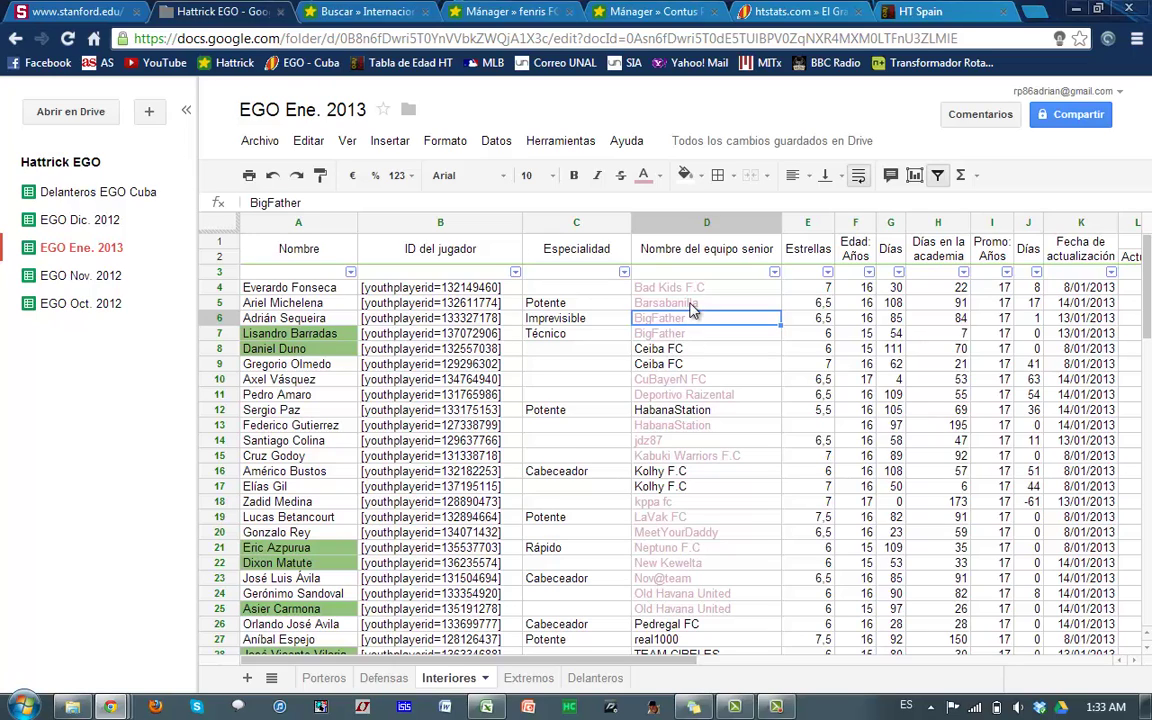
Compare the two Ceiba FC entries with the surrounding team names, checking text colours down to the end of the list
click(672, 364)
click(673, 350)
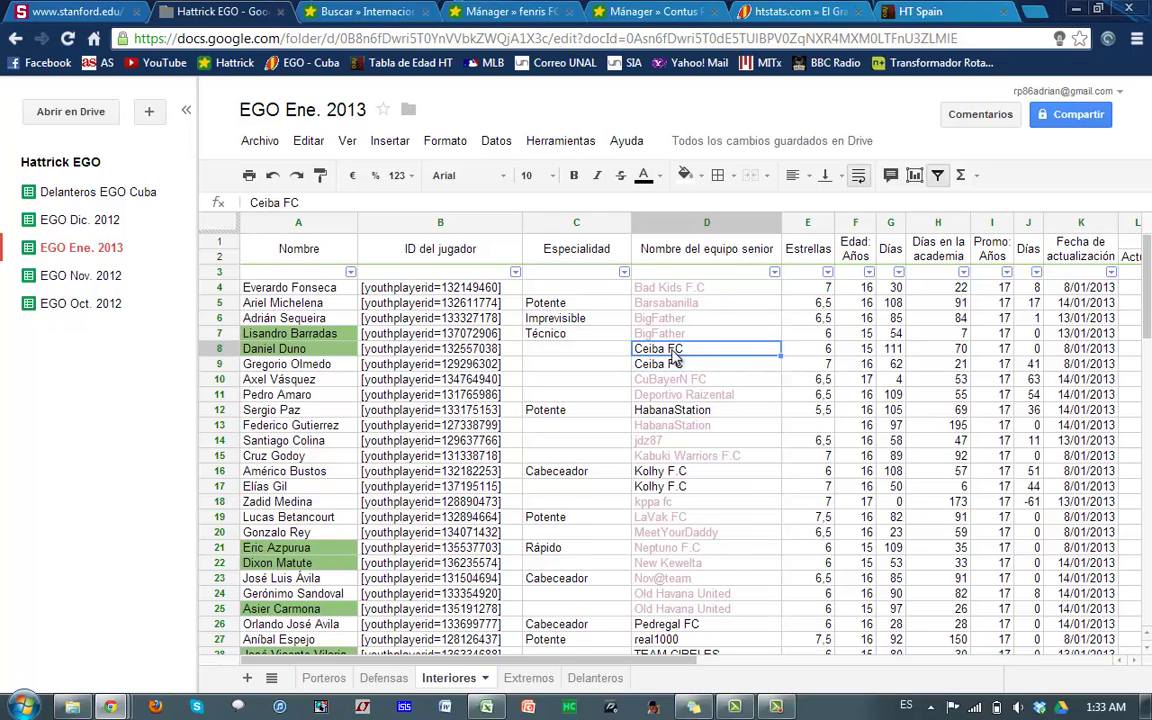
key(Down)
key(Down)
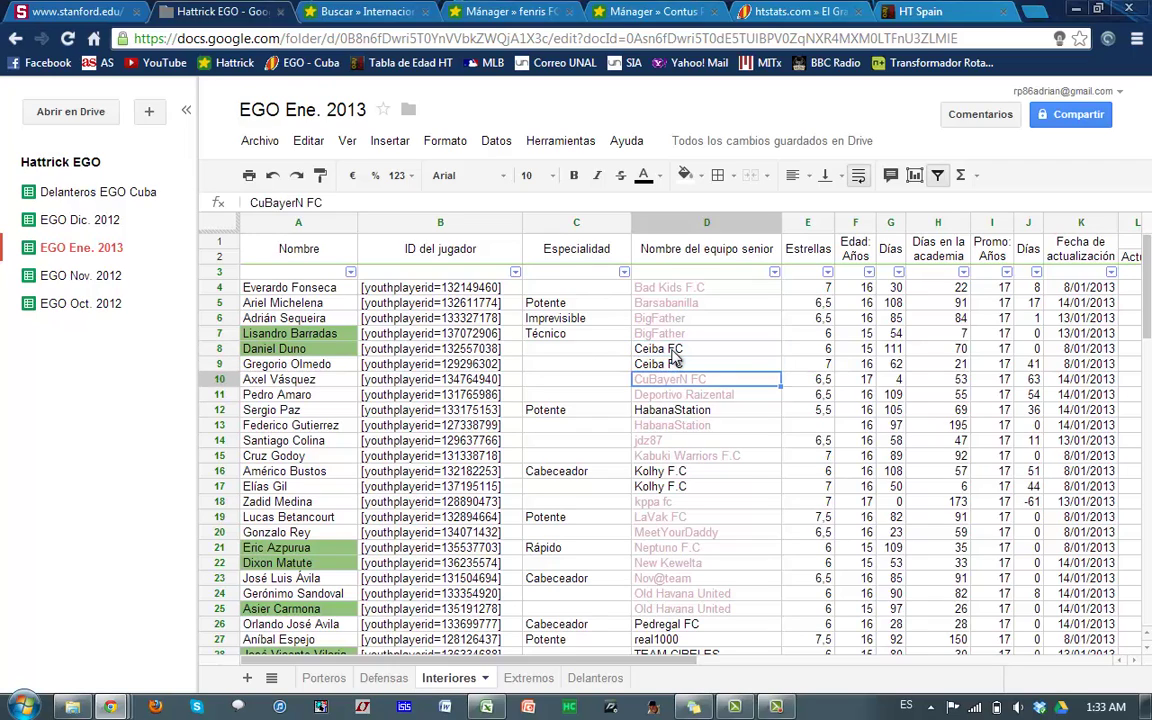
key(Up)
key(Up)
key(Down)
key(Down)
key(Down)
key(Down)
key(Down)
key(Down)
key(Down)
key(Down)
key(Down)
key(Down)
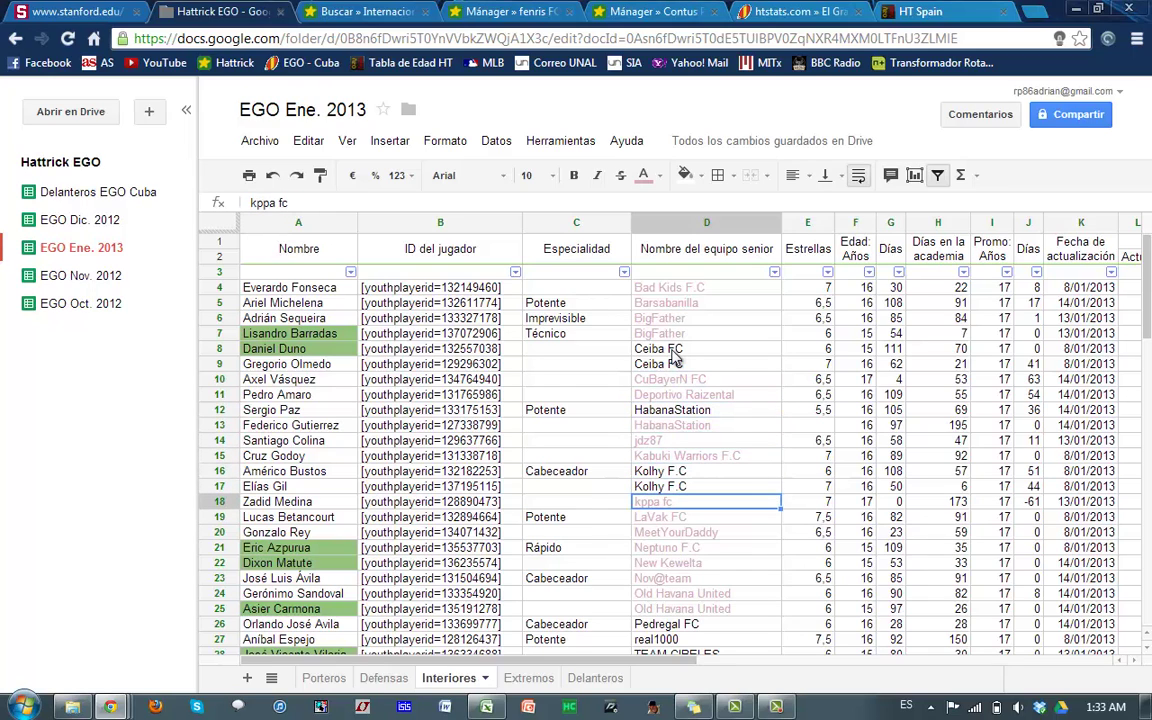
key(Down)
key(Down)
key(Down)
key(Down)
key(Down)
key(Down)
key(Down)
key(Down)
key(Down)
key(Down)
key(Down)
key(Down)
Review the senior team names from the end of the Interiores list back up to the column header
key(Up)
key(Up)
key(Up)
key(Up)
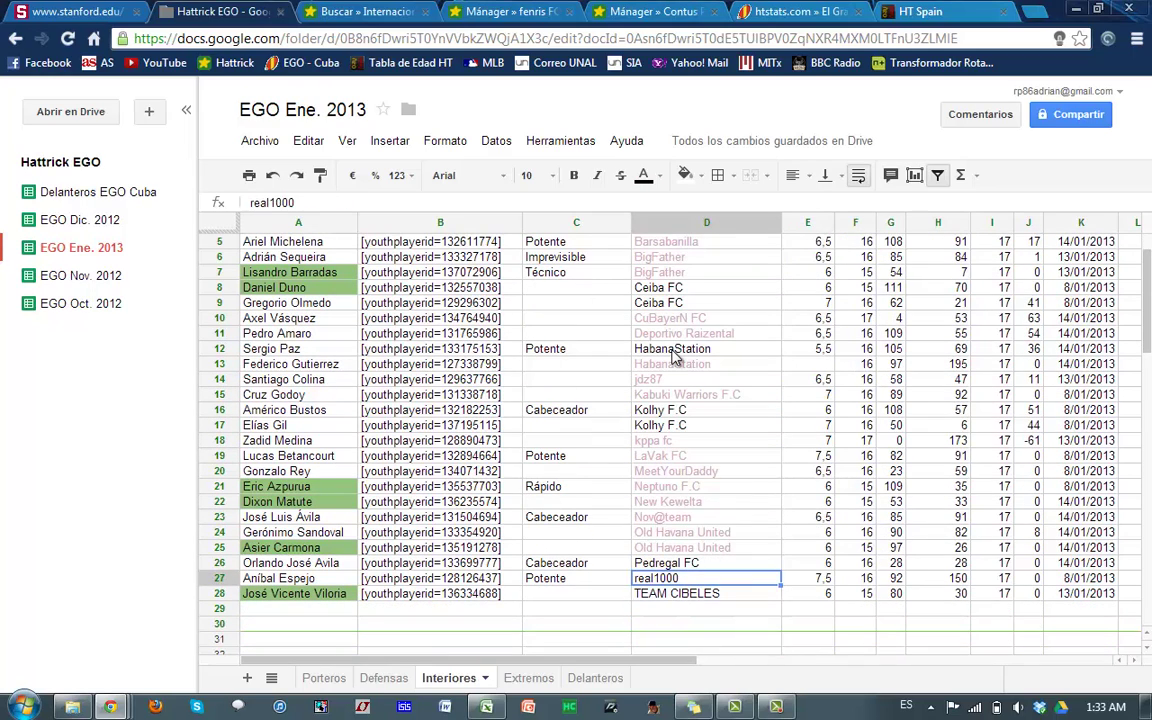
key(Up)
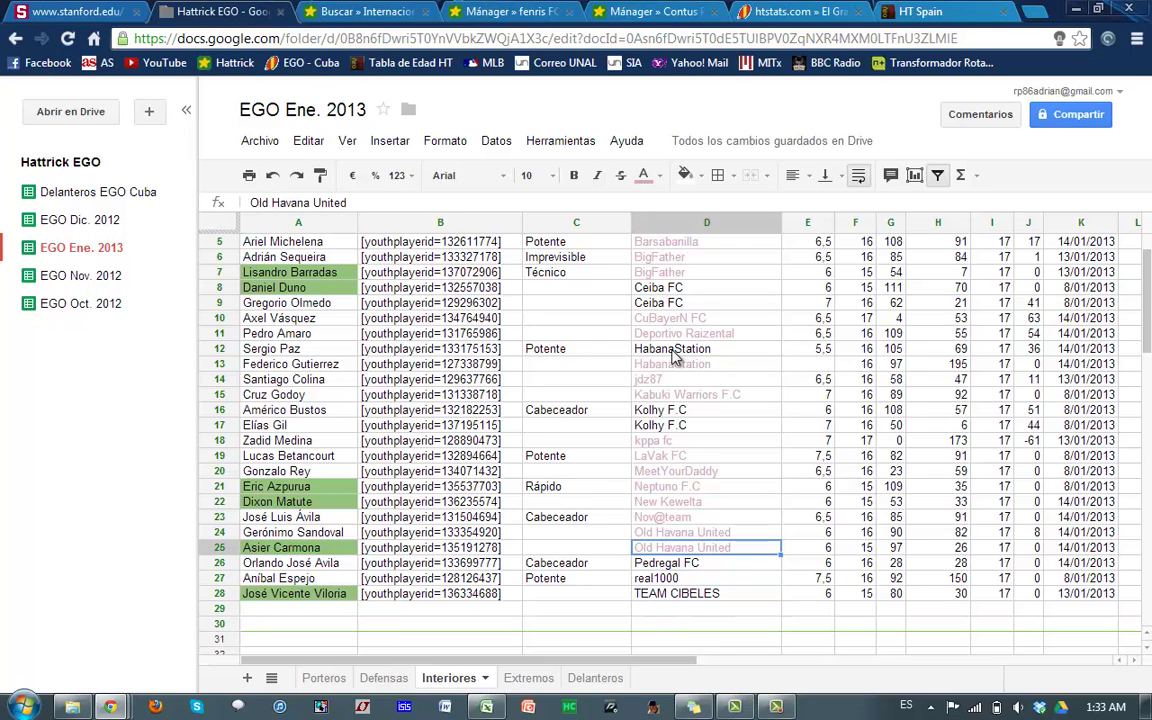
key(Up)
key(Up)
key(Up)
key(Up)
key(Up)
key(Up)
key(Up)
key(Up)
key(Up)
key(Up)
key(Up)
key(Up)
key(Up)
key(Up)
key(Up)
key(Up)
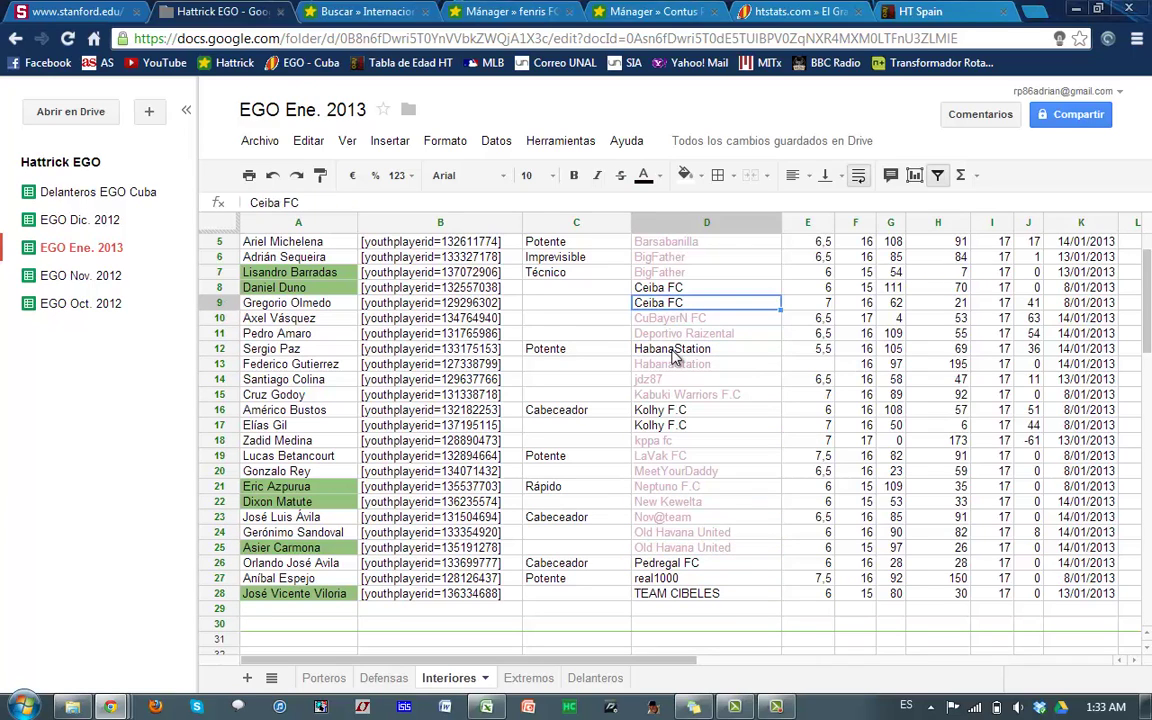
key(Up)
key(Up)
key(Up)
key(Up)
key(Up)
key(Up)
key(Up)
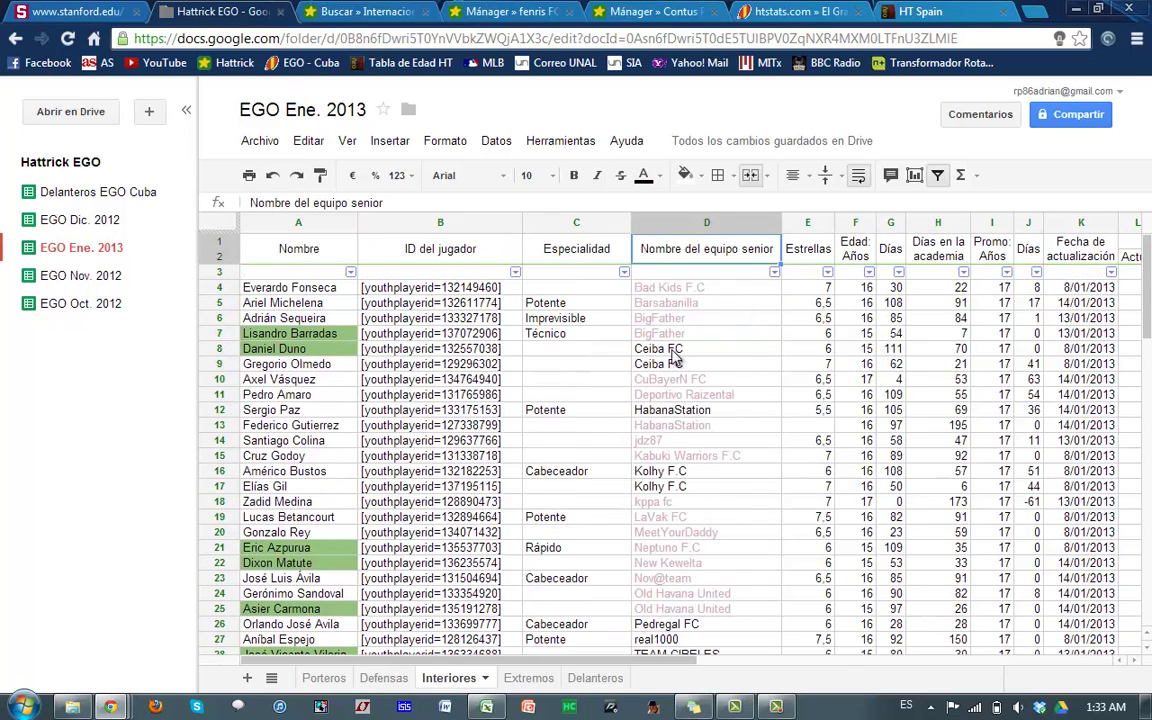
Set the text colour of the whole Nombre del equipo senior column to black
click(692, 224)
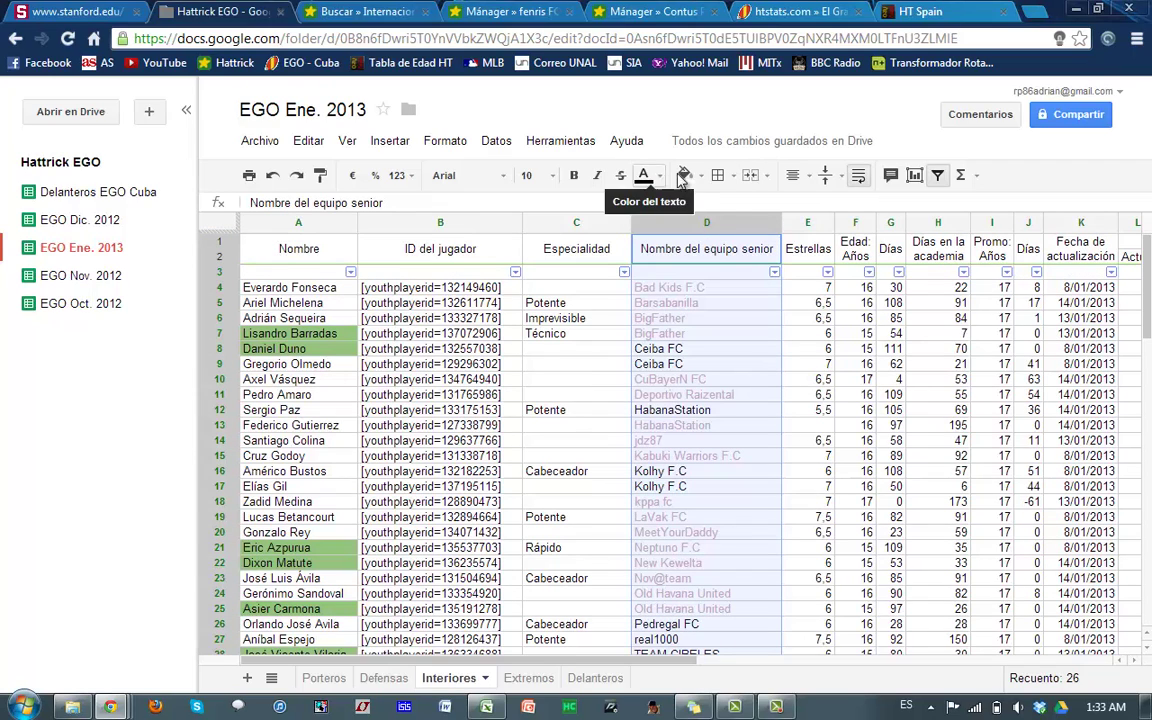
click(644, 176)
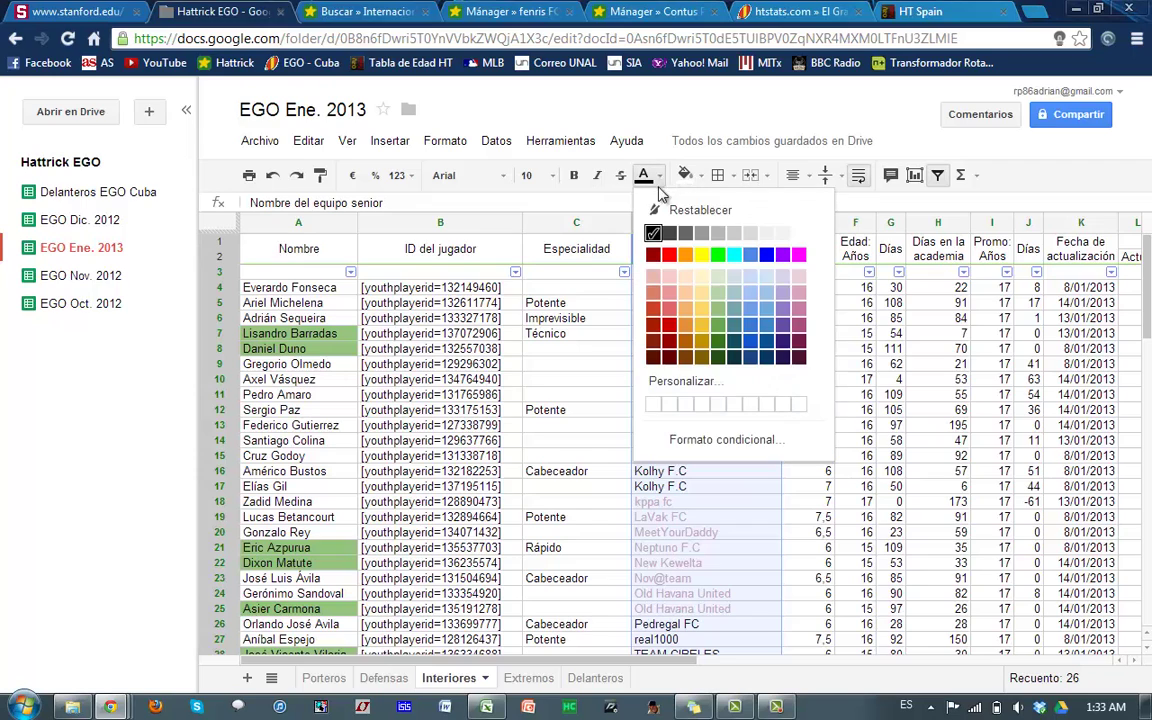
click(656, 237)
click(667, 350)
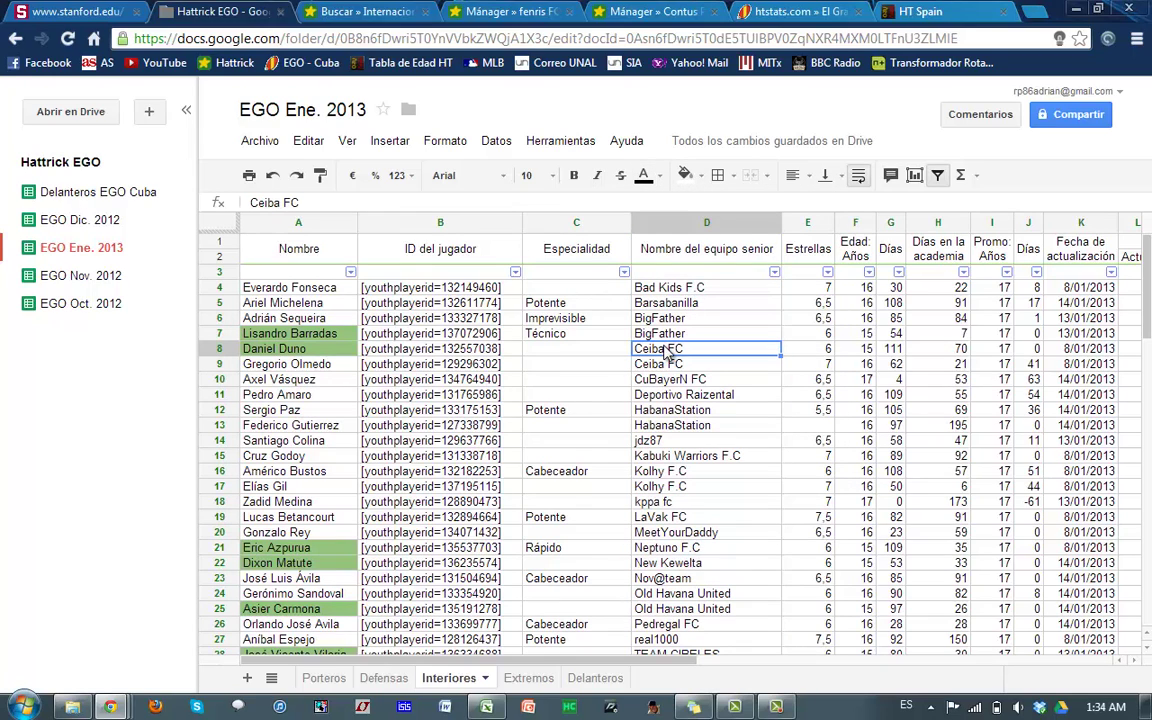
Check the green-highlighted names in rows 7 and 8 and the unhighlighted Nombre cells down to row 12
key(Left)
key(Left)
key(Left)
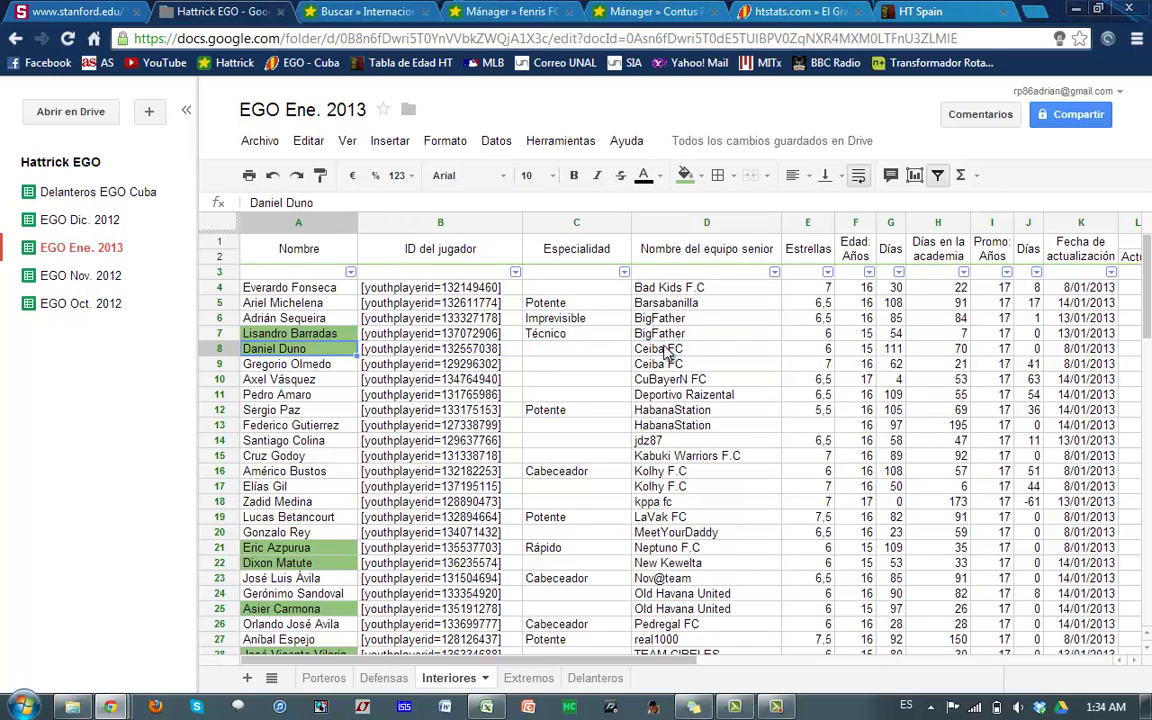
key(Up)
key(Down)
key(Down)
key(Down)
key(Down)
key(Down)
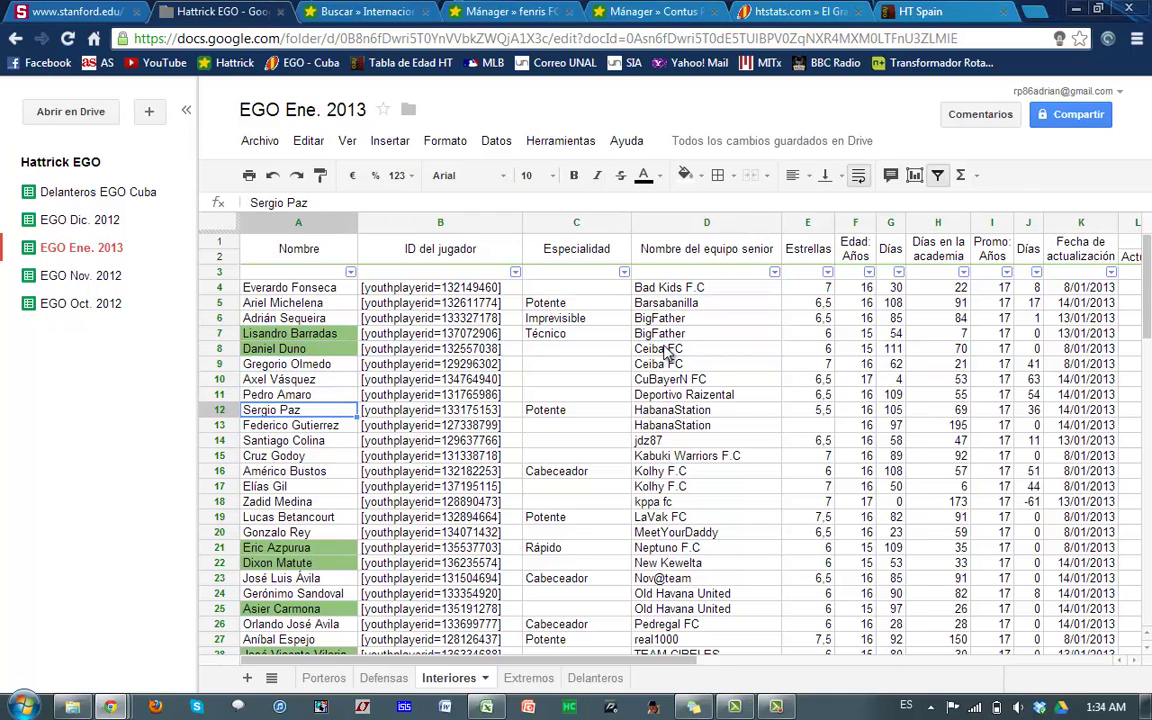
Follow row 12 across the skill columns to Pases Potencial and back to Nombre, examining the colour-coded skill values
key(Right)
key(Right)
key(Right)
key(Right)
key(Right)
key(Right)
key(Right)
key(Right)
key(Right)
key(Right)
key(Right)
key(Right)
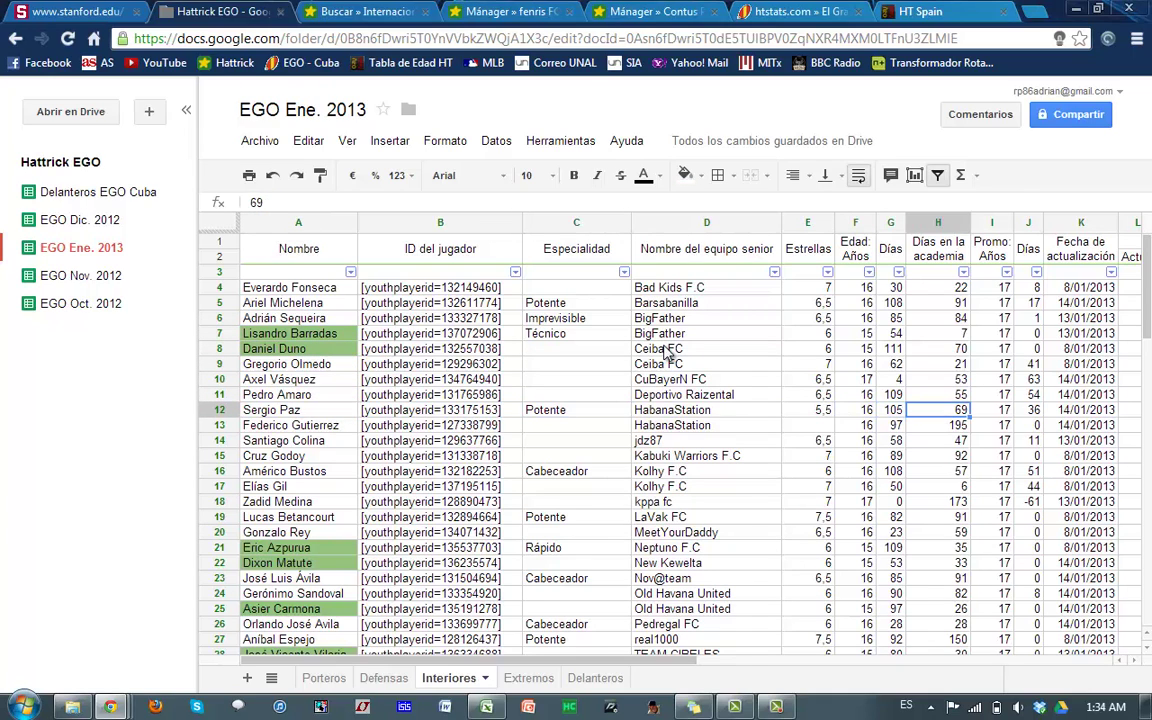
key(Right)
key(Right)
key(Right)
key(Right)
key(Right)
key(Right)
key(Right)
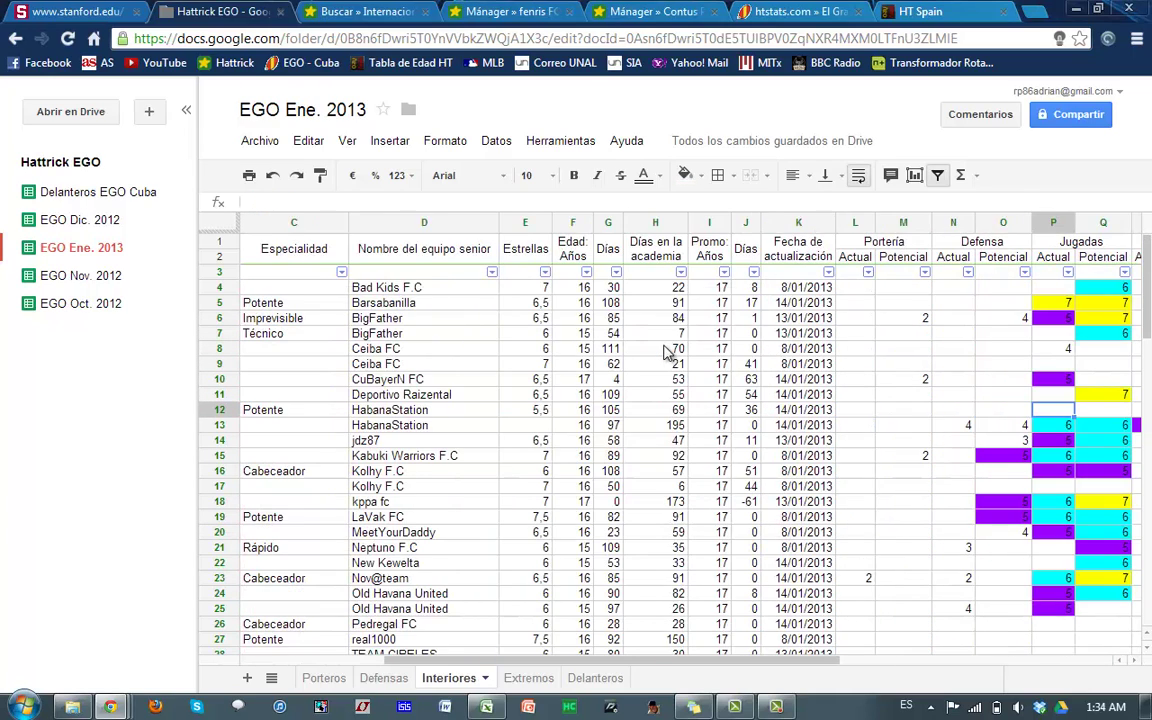
key(Left)
key(Left)
key(Left)
key(Left)
key(Left)
key(Left)
key(Left)
key(Left)
key(Left)
key(Left)
key(Left)
key(Left)
key(Left)
key(Left)
key(Left)
key(Left)
key(Left)
key(Left)
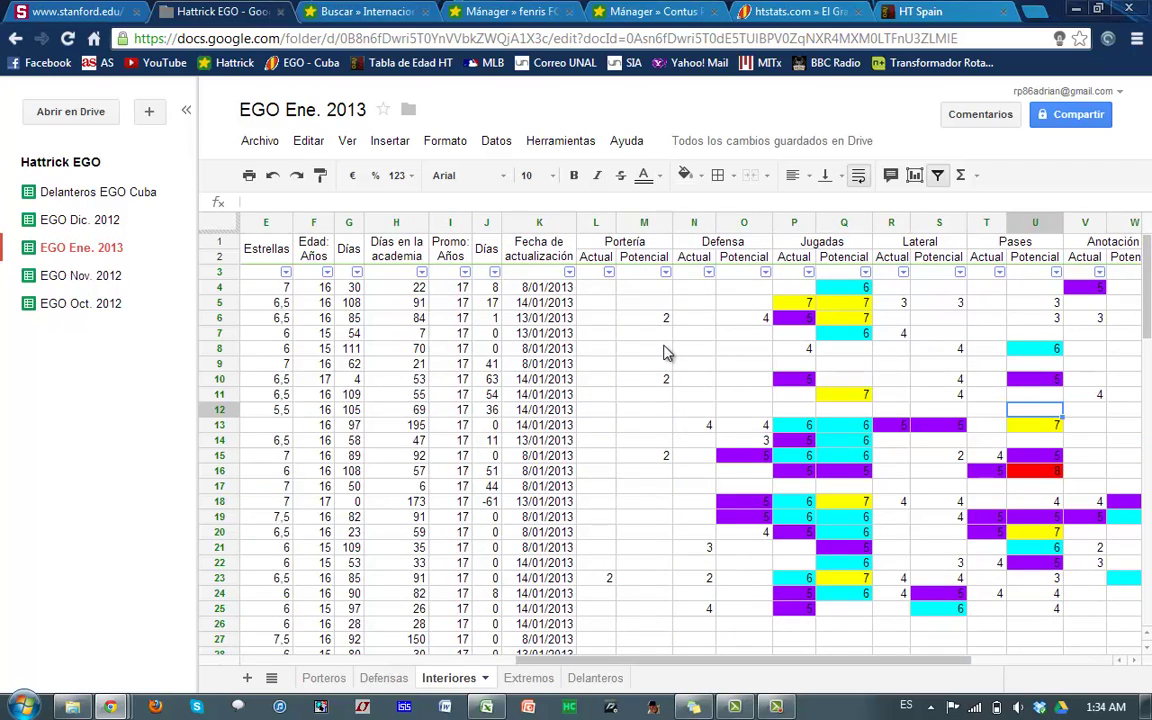
key(Left)
Move up to row 9 in Nombre and examine its ID, senior team, Estrellas and Edad entries
key(Up)
key(Up)
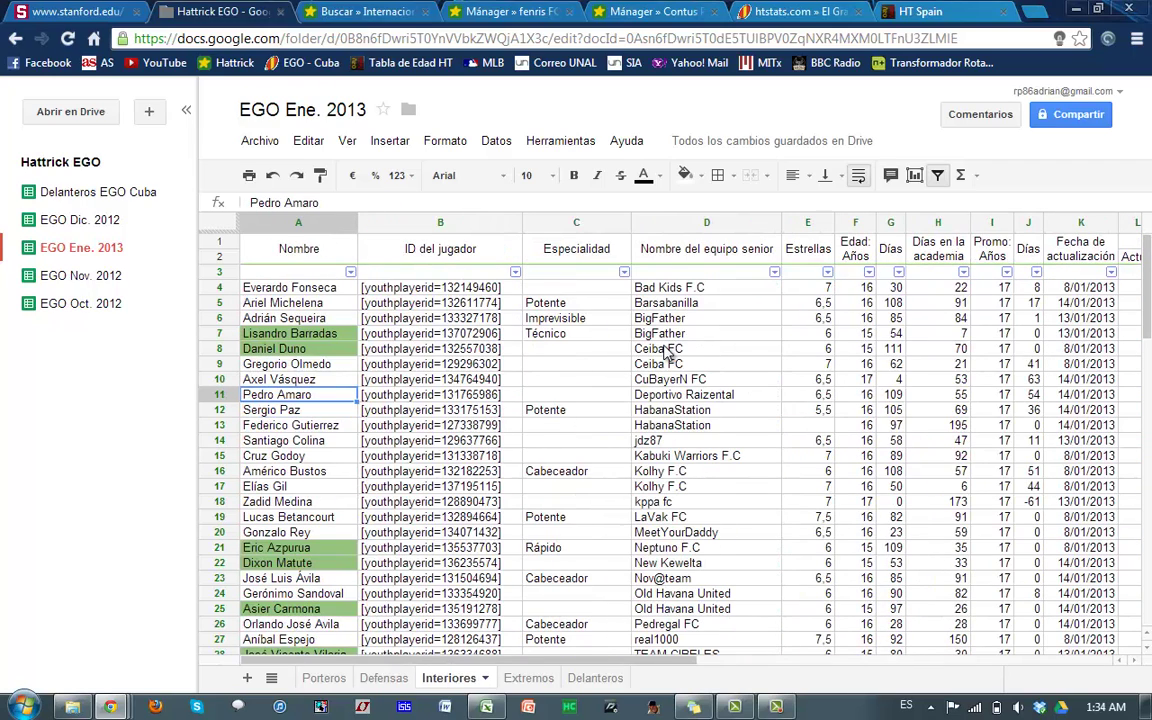
key(Up)
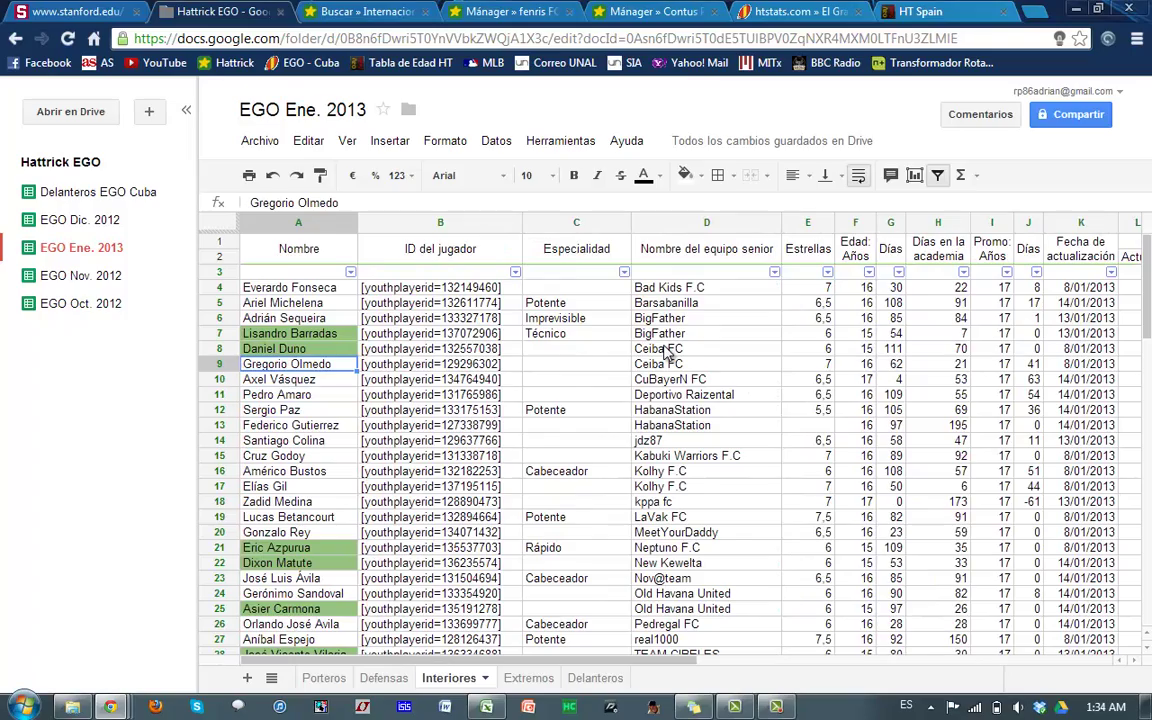
key(Down)
key(Up)
key(Right)
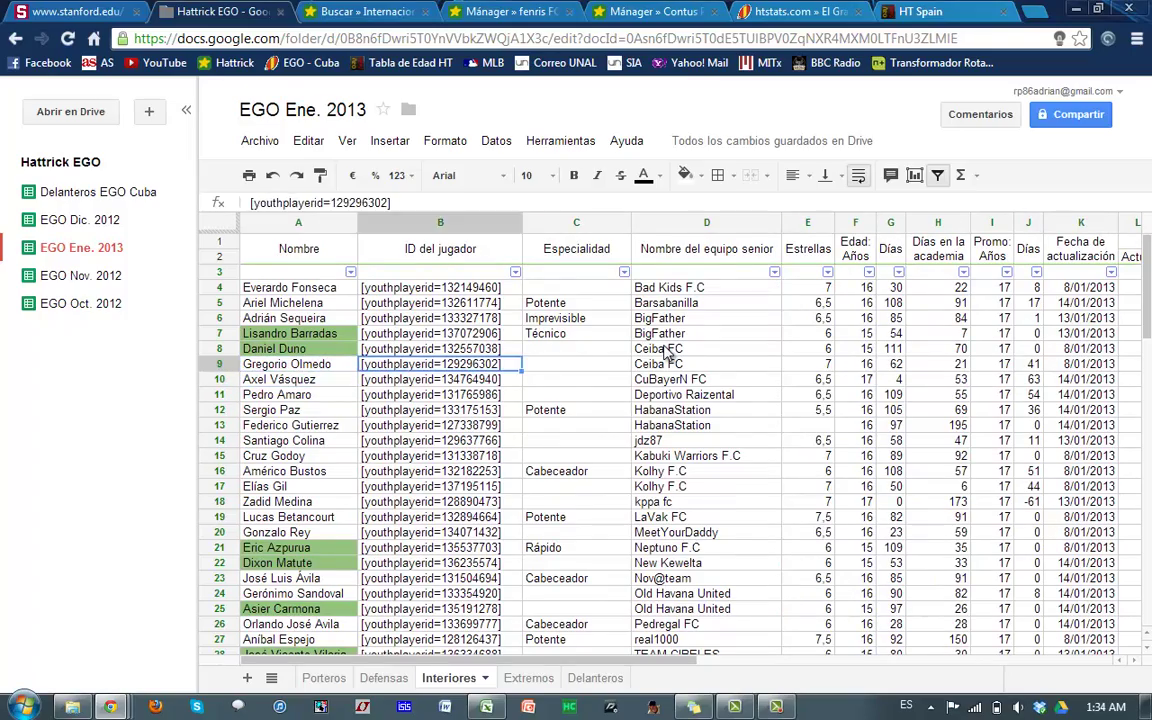
key(Right)
key(Right)
key(Right)
key(Right)
key(Right)
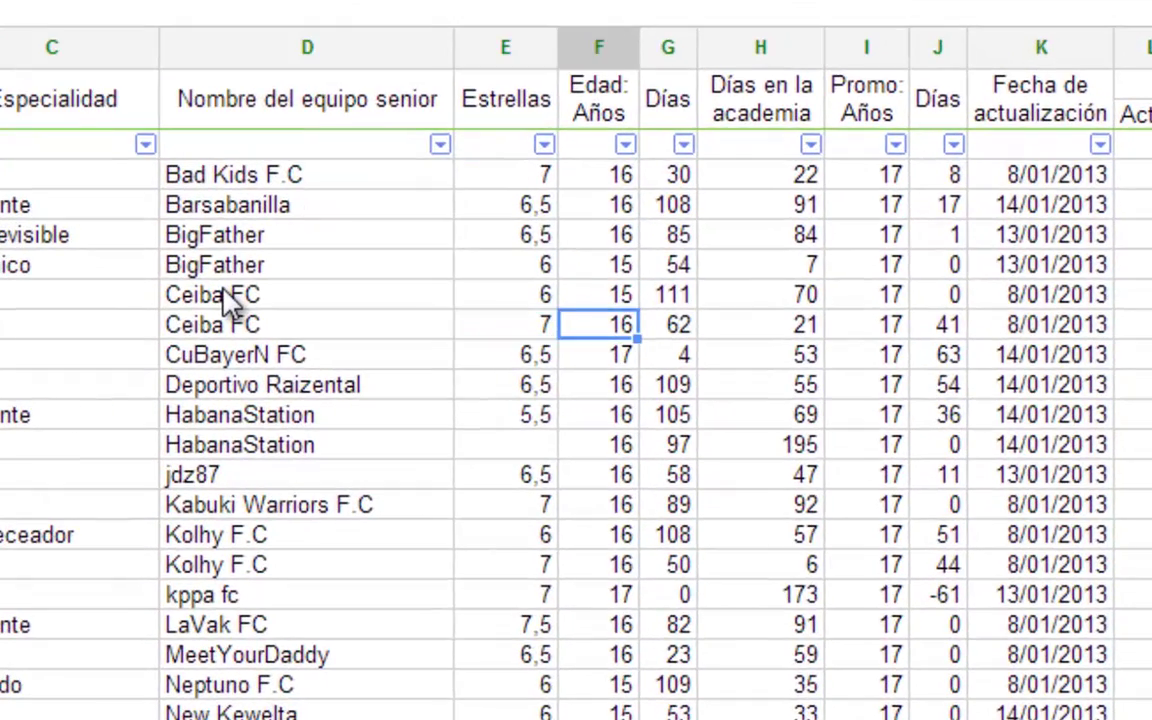
key(Left)
key(Right)
key(Left)
key(Right)
key(Left)
key(Left)
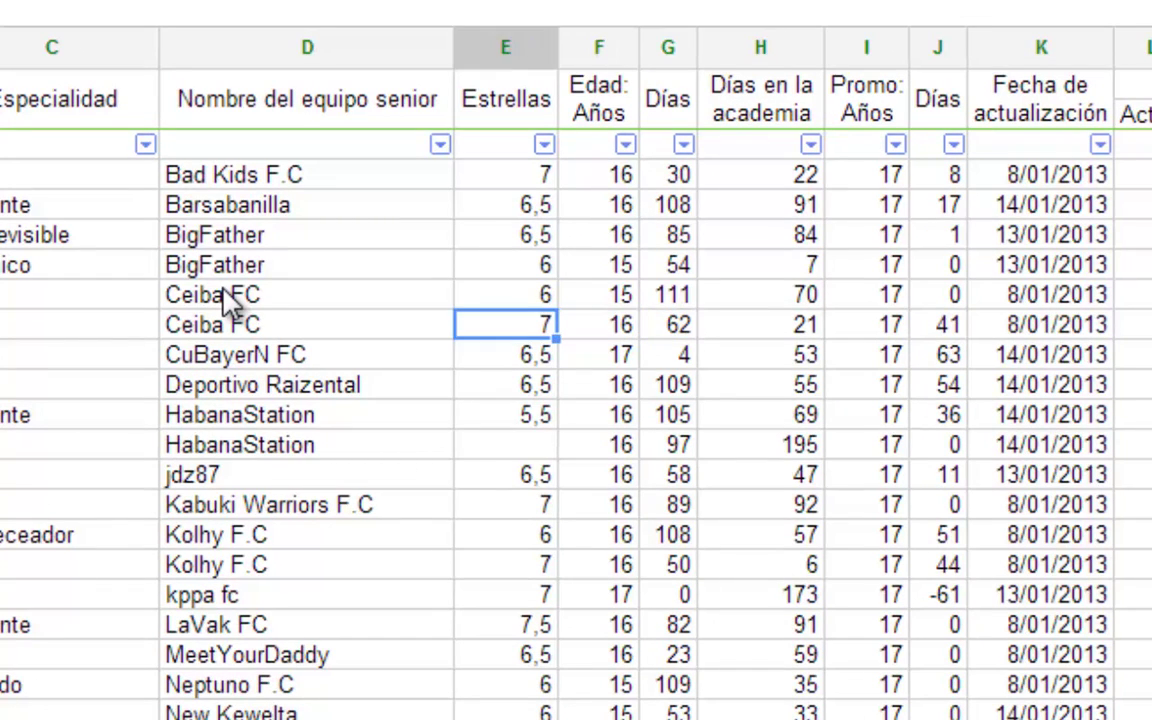
Follow row 9 from Estrellas across Edad, Días en la academia and Promo to examine the player's promotion days
key(Left)
key(Right)
key(Left)
key(Right)
key(Right)
key(Right)
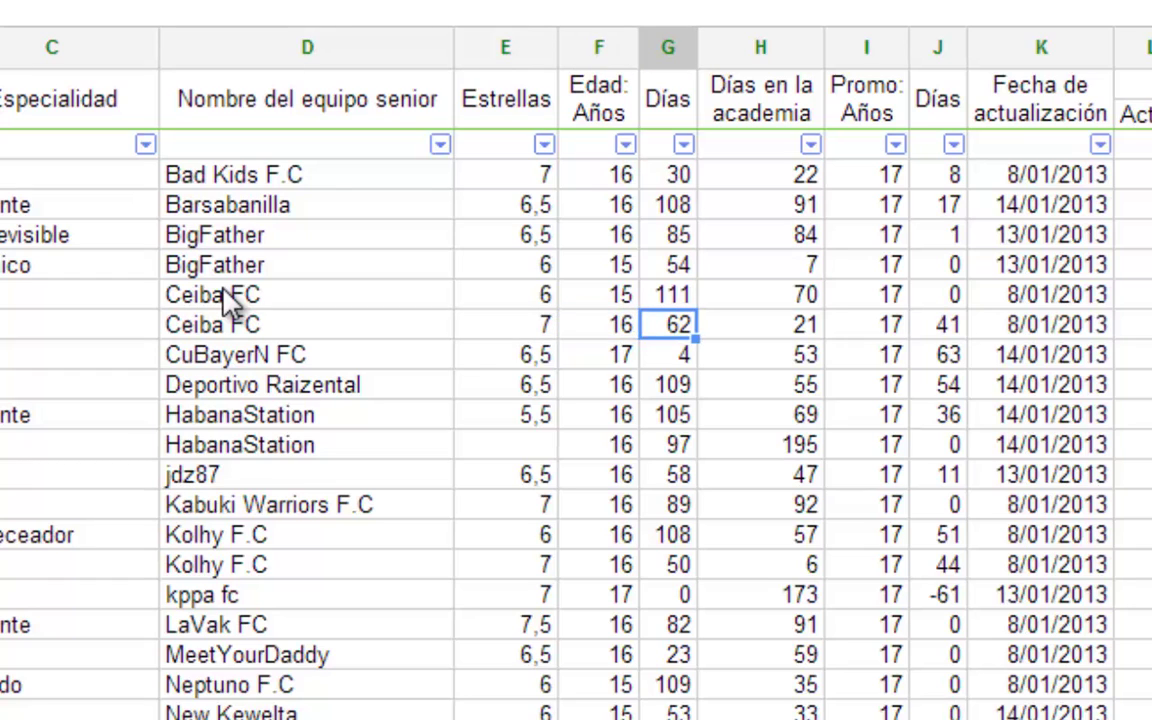
key(Right)
key(Right)
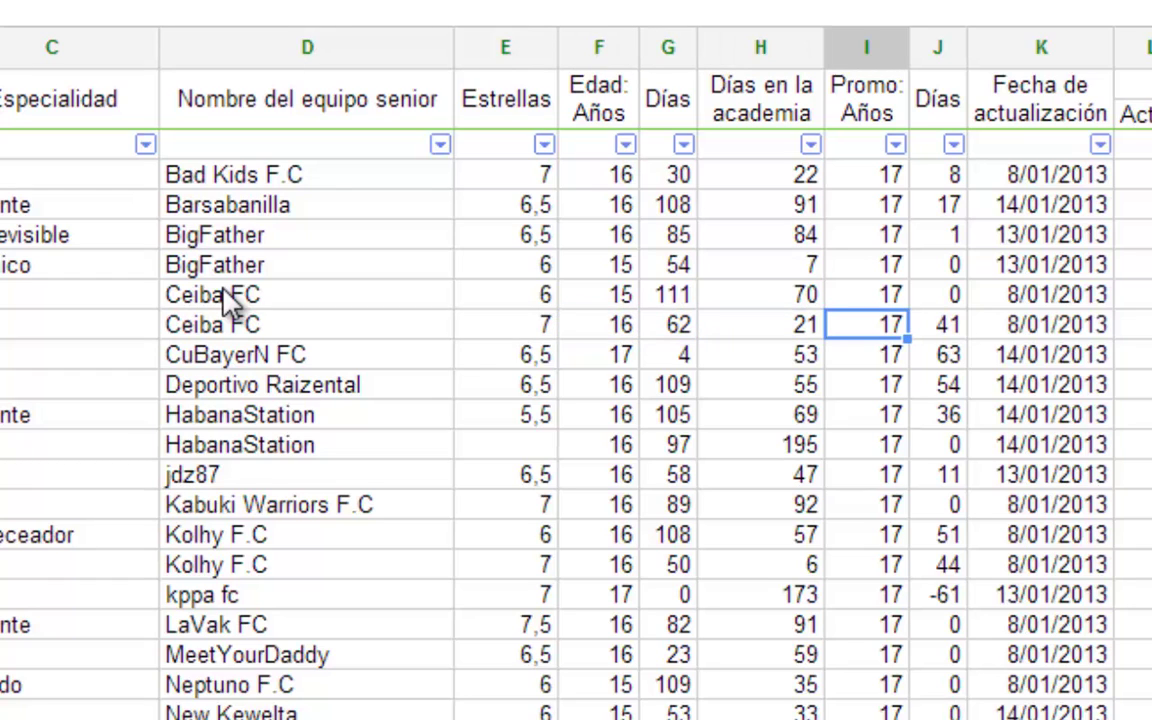
key(Right)
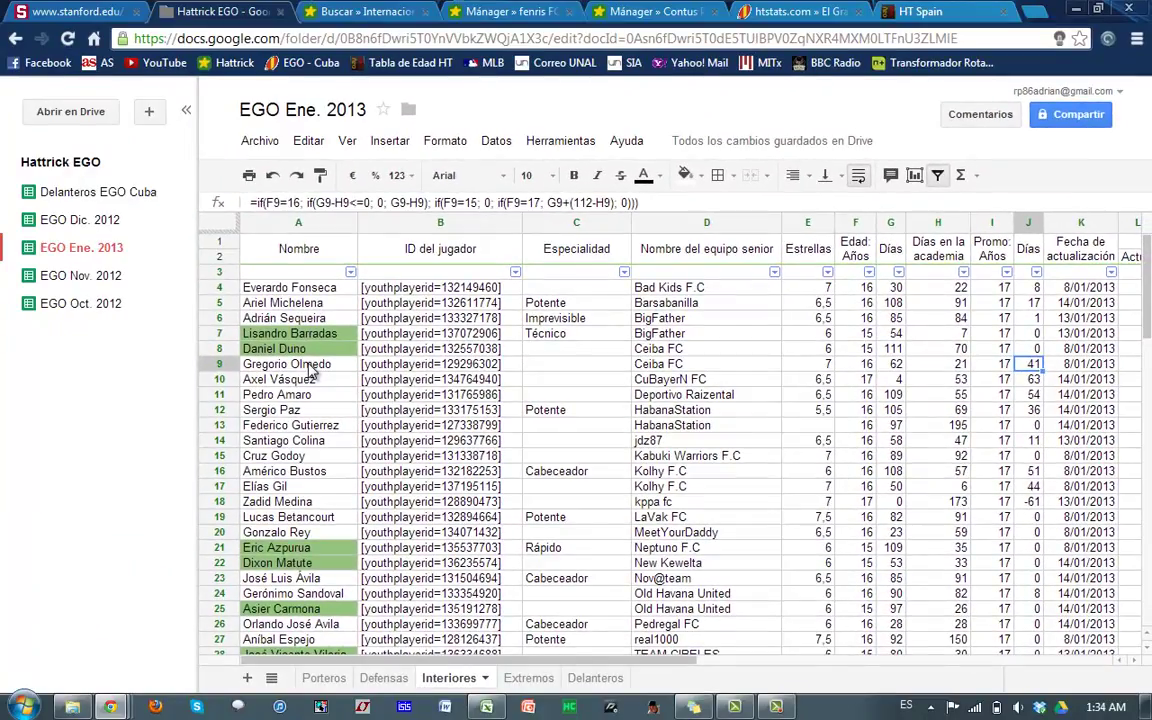
Compare the promotion Días values of the players in rows 9 to 12
key(Down)
key(Down)
key(Down)
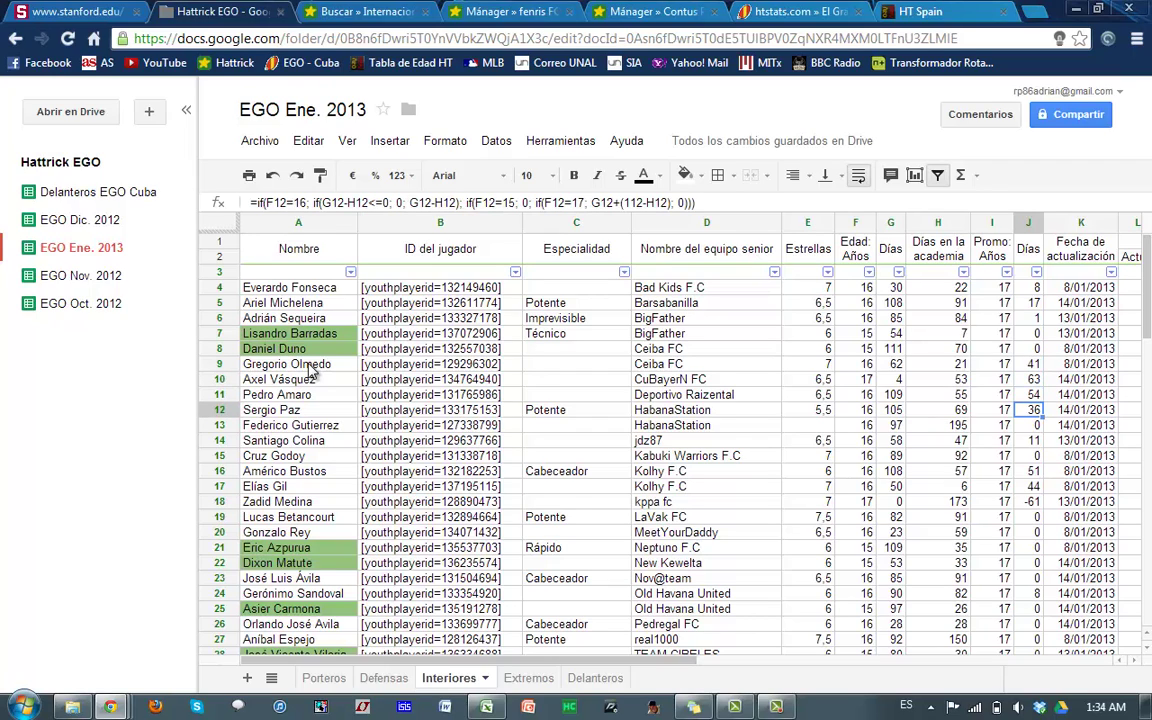
key(Left)
key(Right)
key(shift+Up)
key(shift+Up)
key(shift+Up)
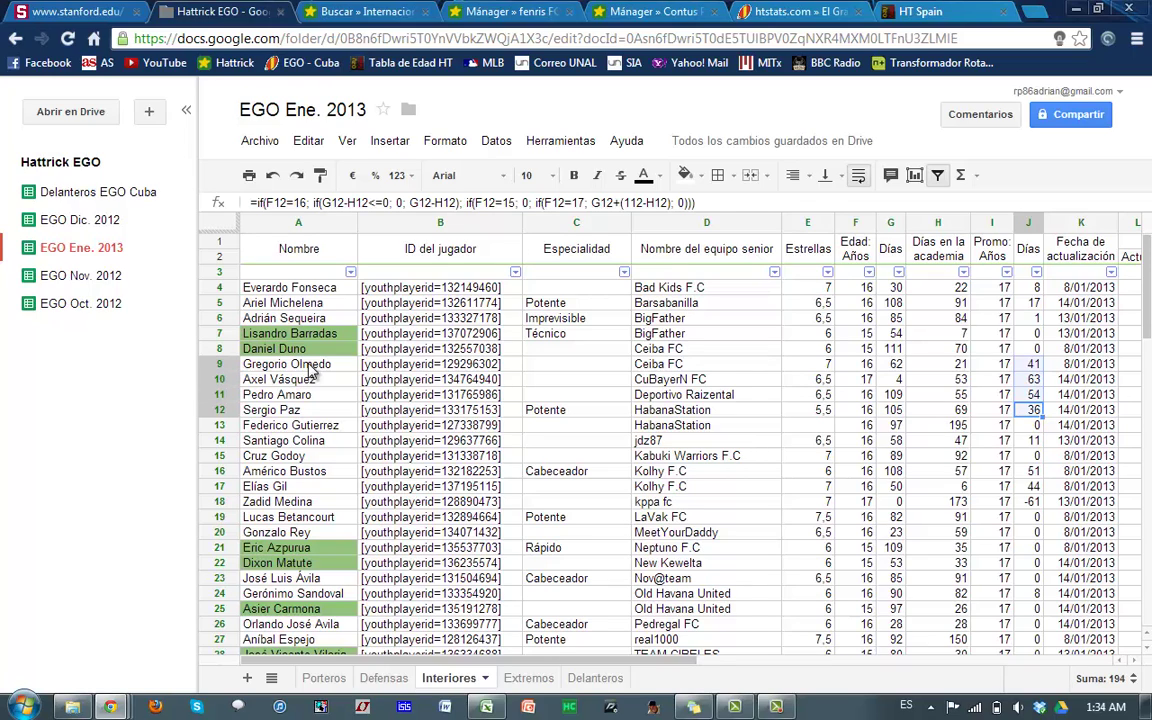
Delete the contents of rows 9 to 12 from Nombre through Balón Parado Potencial and remove their leftover purple fills
key(Left)
key(Left)
key(Left)
key(Left)
key(Left)
key(Left)
key(Left)
key(Left)
key(Left)
key(Up)
key(Up)
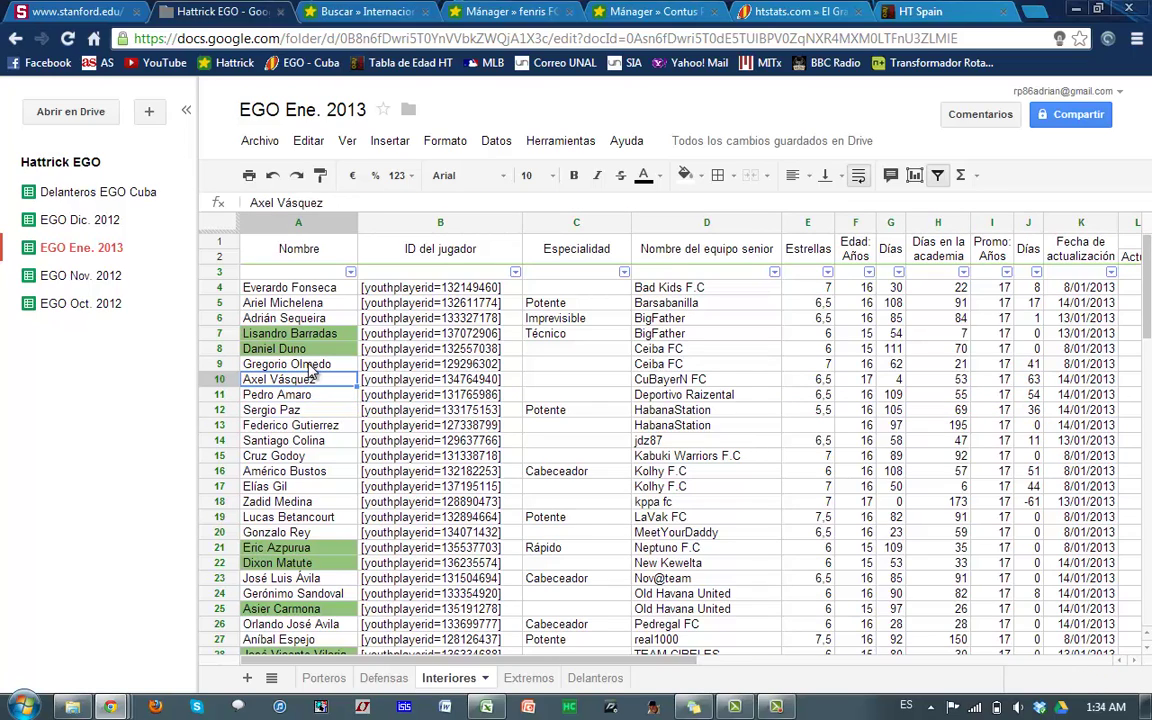
key(Up)
key(shift+Down)
key(shift+Down)
key(shift+Down)
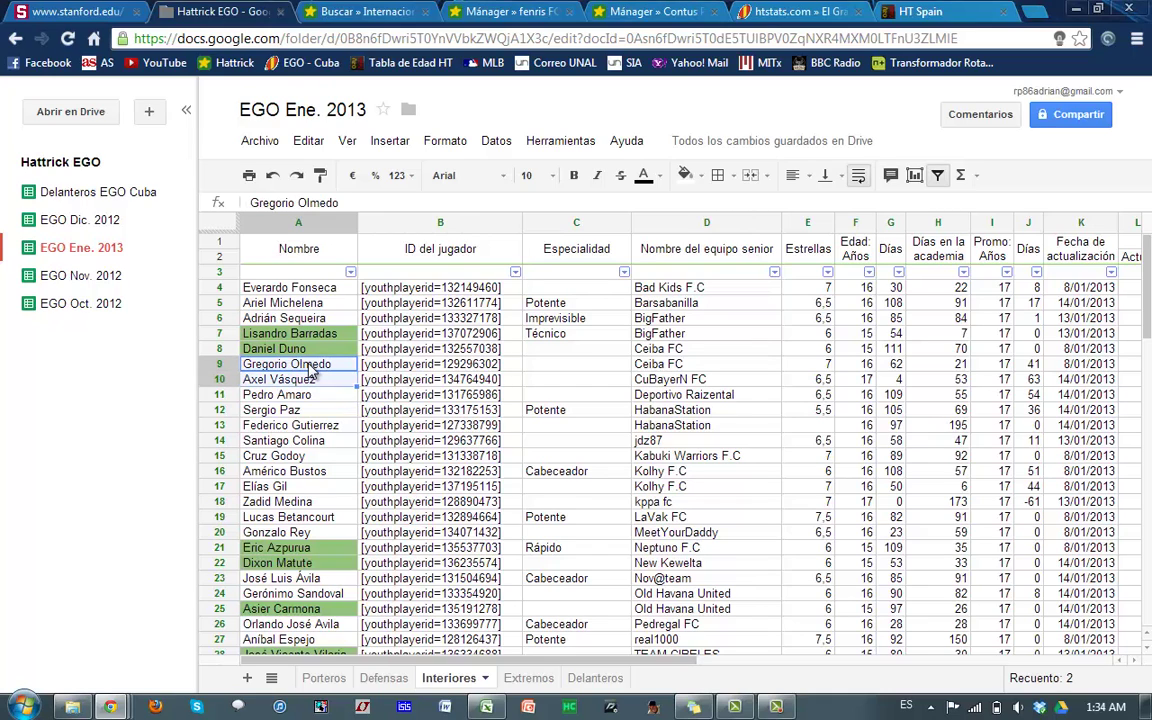
key(shift+Right)
key(shift+Right)
key(shift+Right)
key(shift+Right)
key(shift+Right)
key(shift+Right)
key(shift+Right)
key(shift+Right)
key(shift+Right)
key(shift+Right)
key(shift+Right)
key(shift+Right)
key(shift+Right)
key(shift+Right)
key(shift+Right)
key(shift+Right)
key(shift+Right)
key(shift+Right)
key(shift+Right)
key(shift+Right)
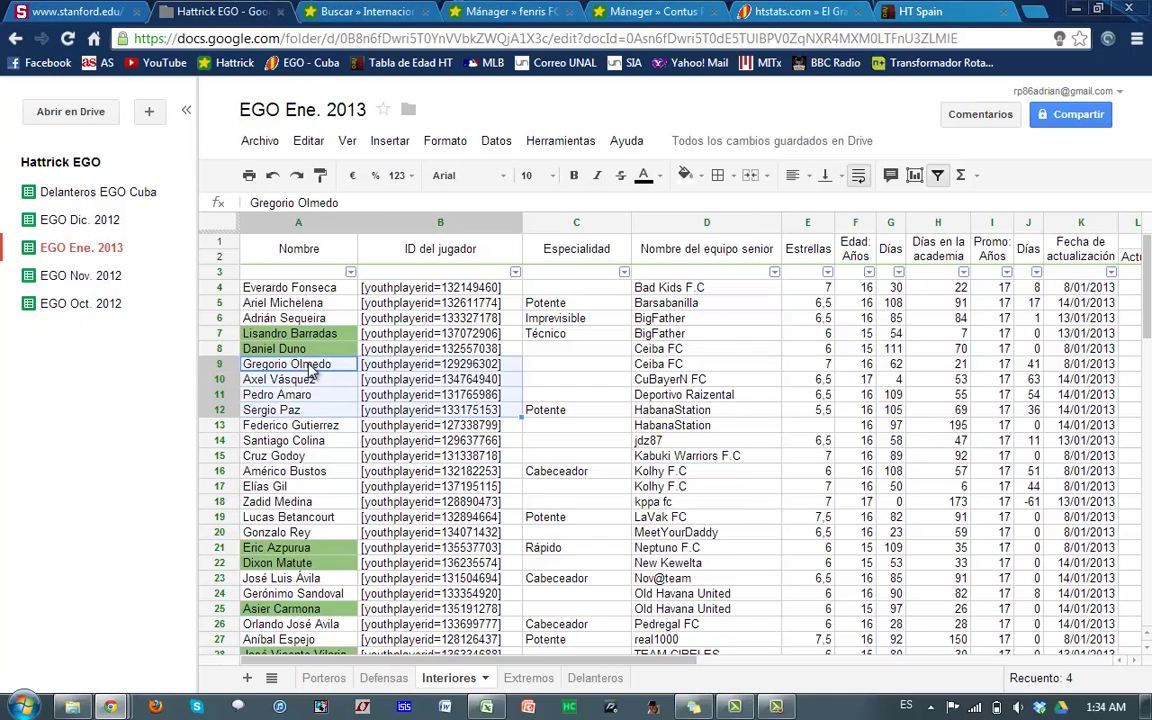
key(shift+Left)
key(shift+Left)
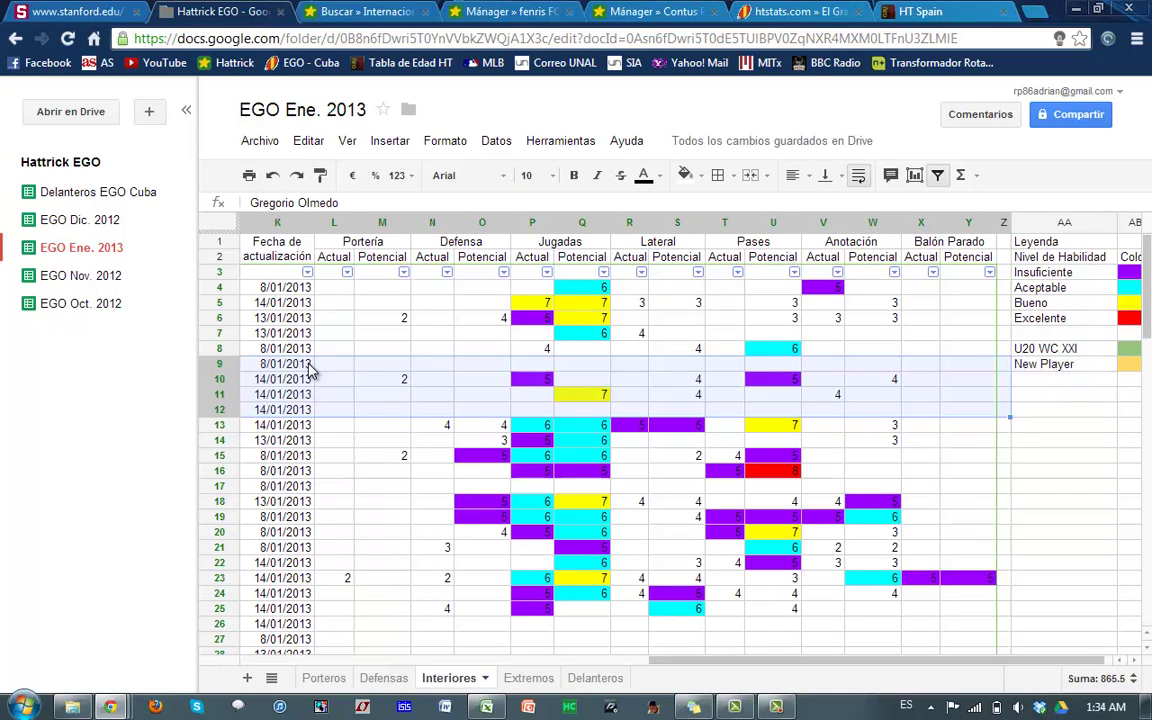
key(Delete)
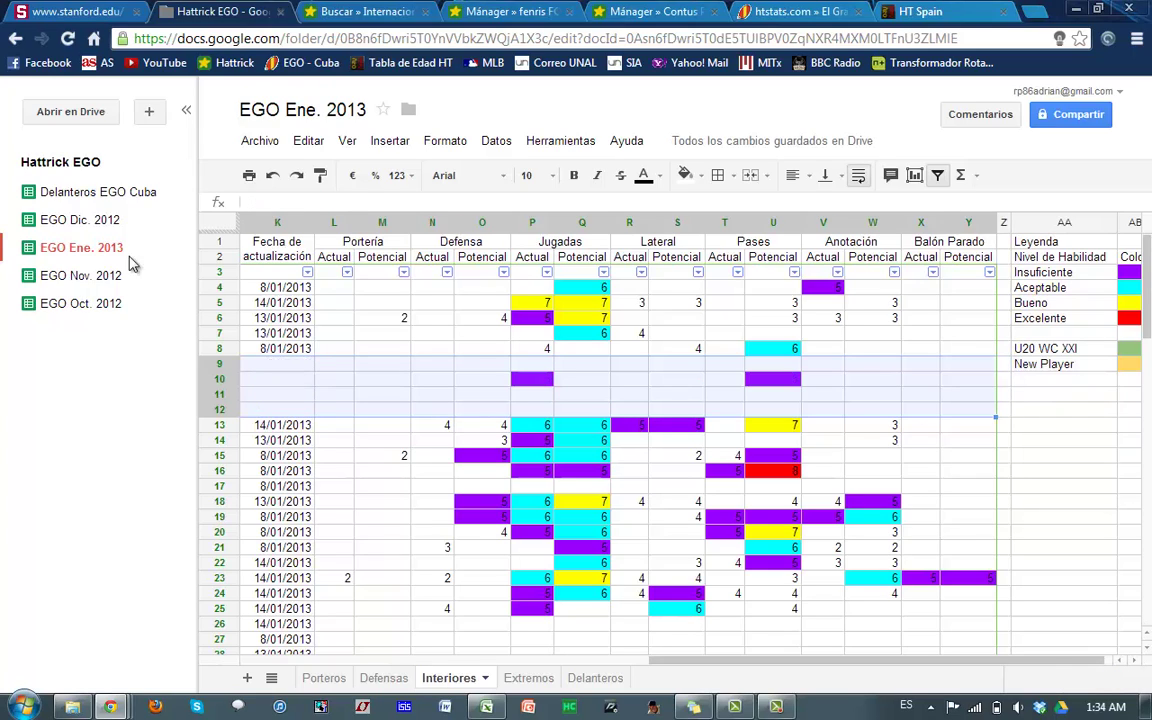
click(690, 178)
click(840, 235)
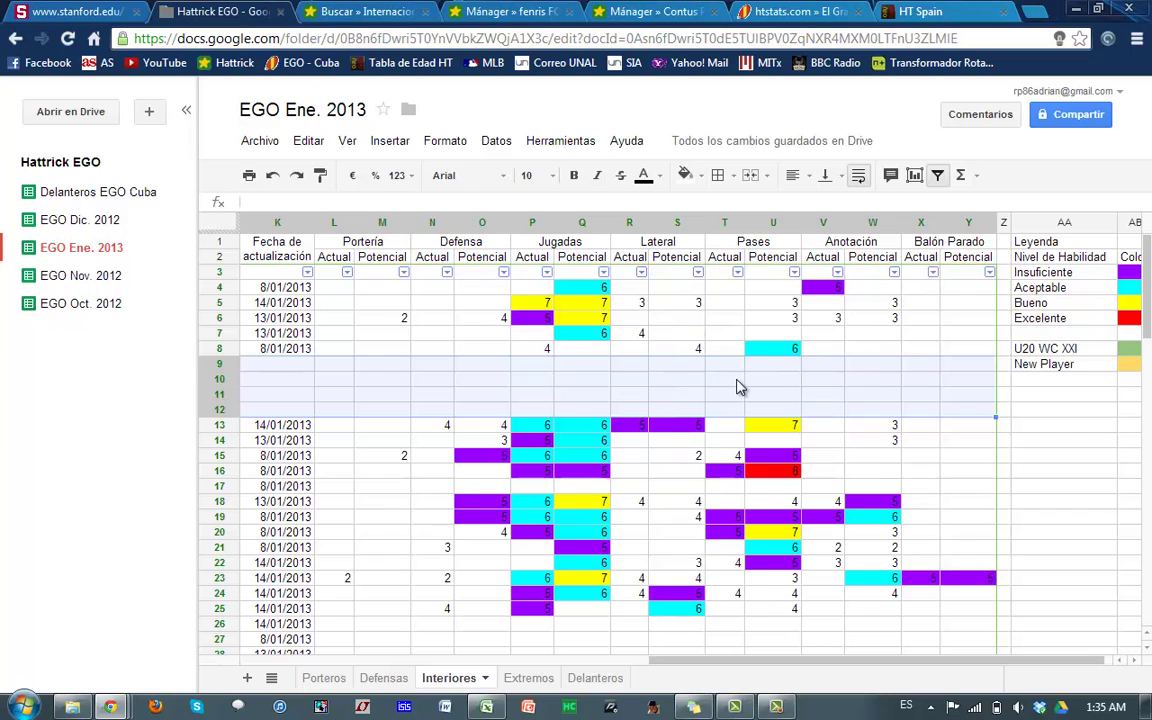
Return to Nombre and examine the player rows below the cleared block, following row 16 across to Promo Años
click(737, 387)
key(Left)
key(Left)
key(Left)
key(Left)
key(Left)
key(Left)
key(Left)
key(Left)
key(Left)
key(Left)
key(Left)
key(Left)
key(Left)
key(Left)
key(Left)
key(Left)
key(Left)
key(Left)
key(Left)
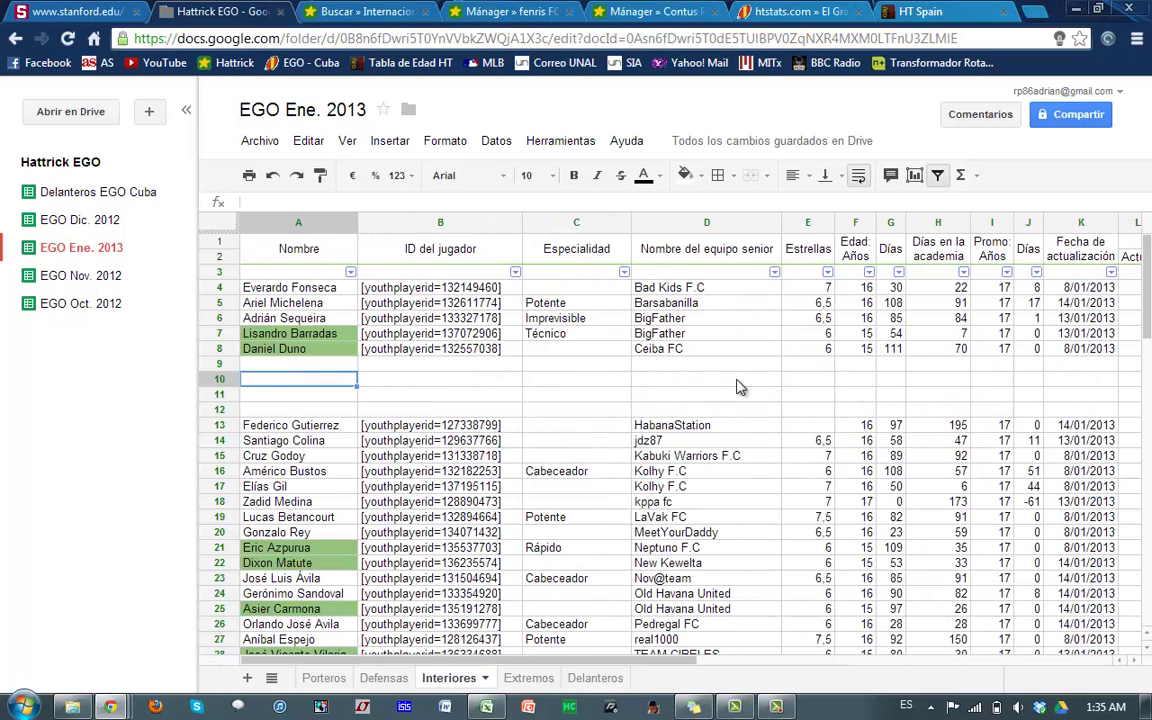
key(Down)
key(Down)
key(Down)
key(Down)
key(Down)
key(Right)
key(Right)
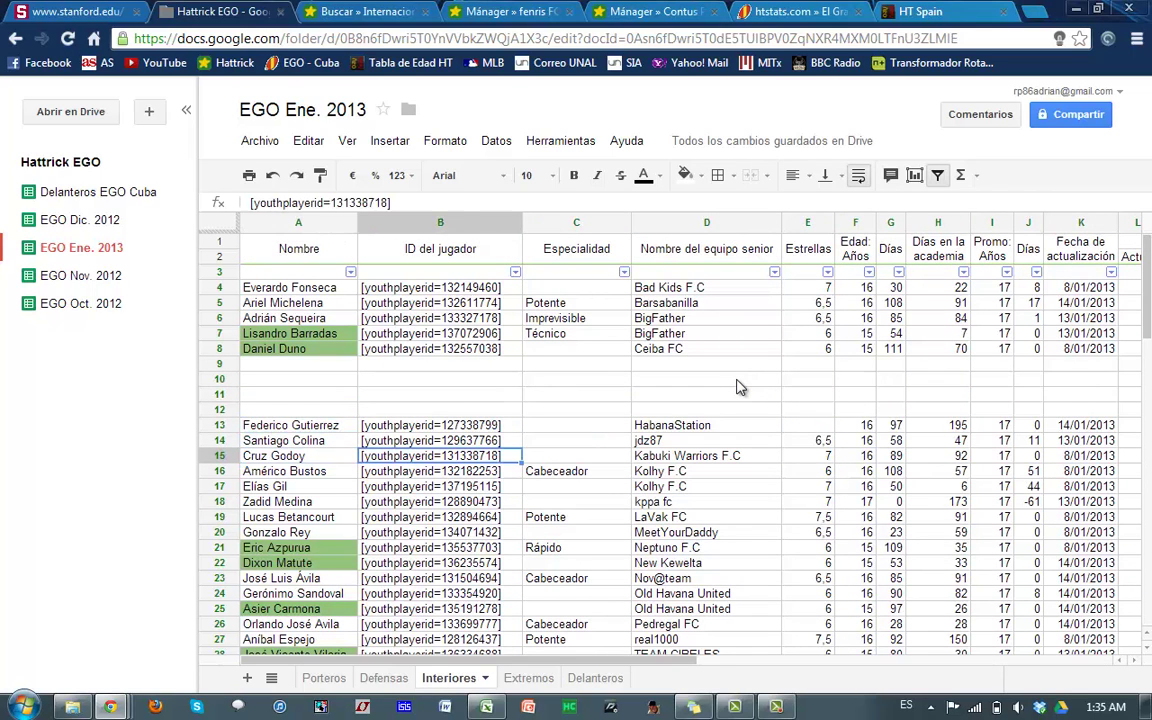
key(Right)
key(Right)
key(Right)
key(Right)
key(Right)
key(Down)
key(Right)
key(Right)
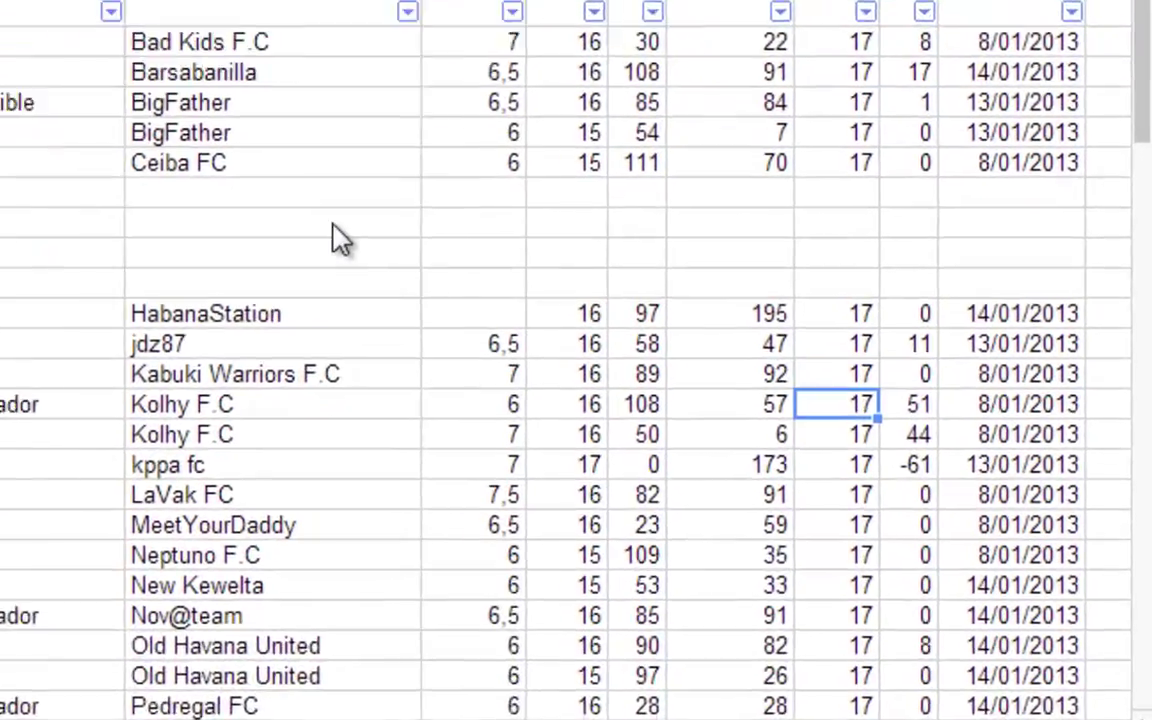
Delete the contents of rows 16 to 18 from Nombre through Balón Parado Potencial and remove their leftover skill colours
key(Left)
key(Left)
key(Left)
key(Left)
key(Left)
key(Left)
key(Left)
key(Left)
key(Left)
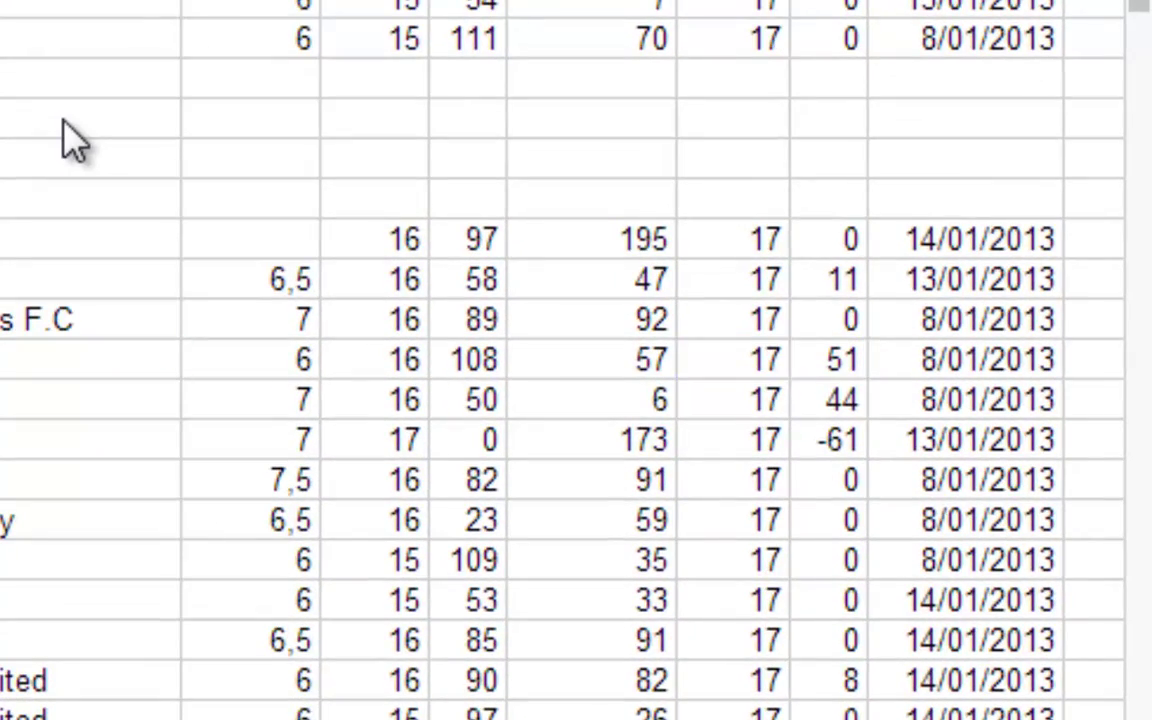
key(shift+Down)
key(shift+Down)
key(shift+Right)
key(shift+Right)
key(shift+Right)
key(shift+Right)
key(shift+Right)
key(shift+Right)
key(shift+Right)
key(shift+Right)
key(shift+Right)
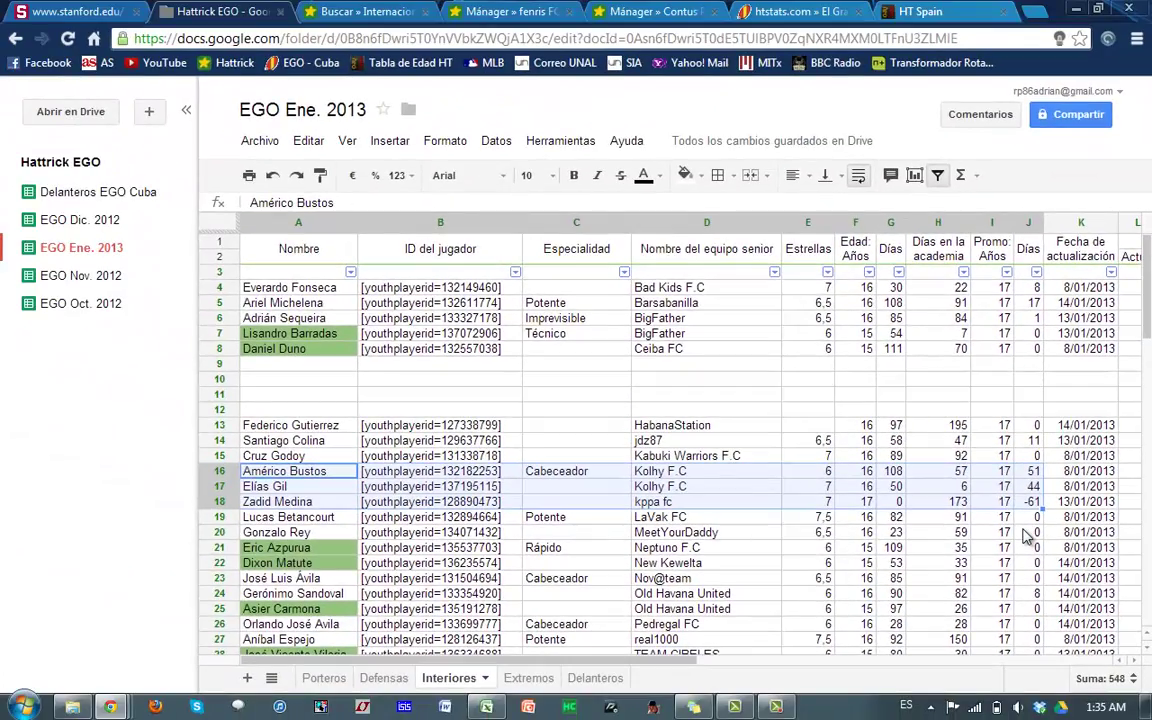
scroll(1011, 536, right, 2)
scroll(1025, 537, right, 3)
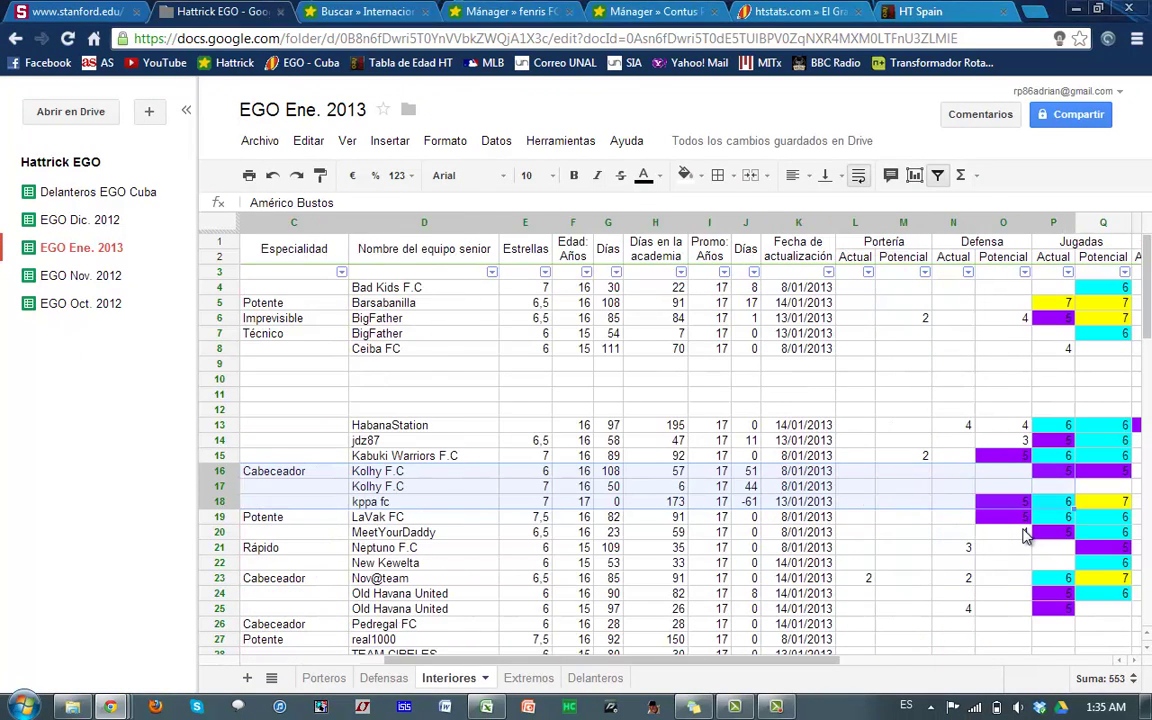
scroll(1025, 537, right, 6)
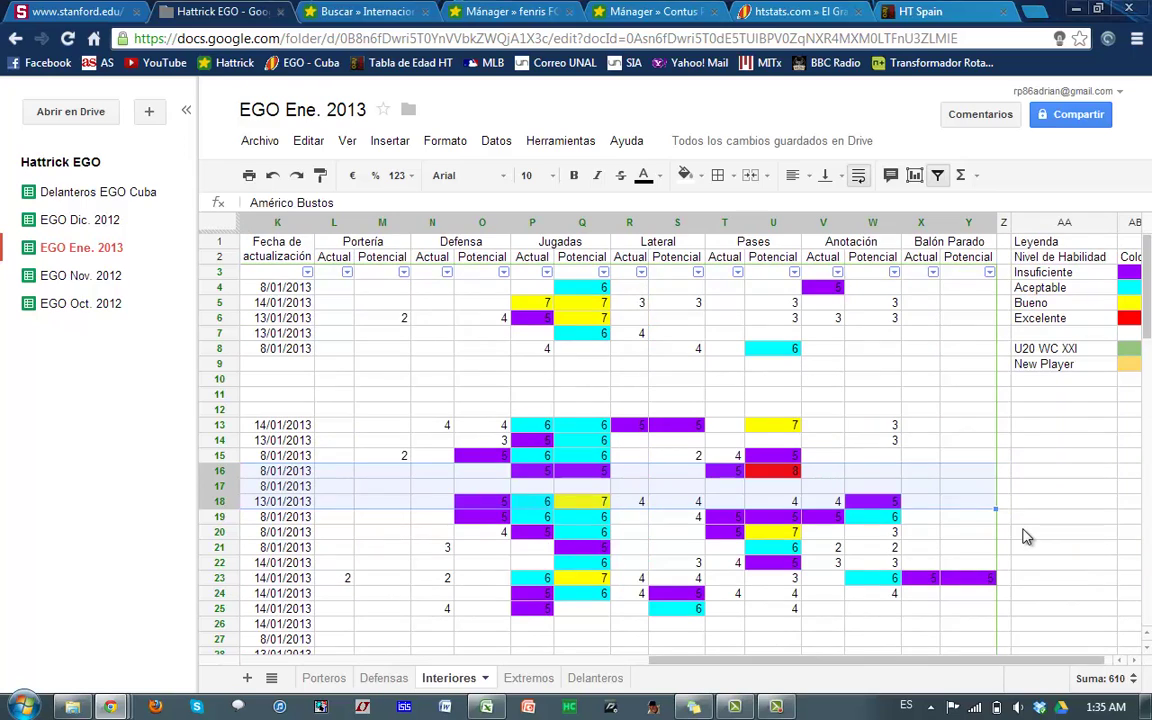
key(Delete)
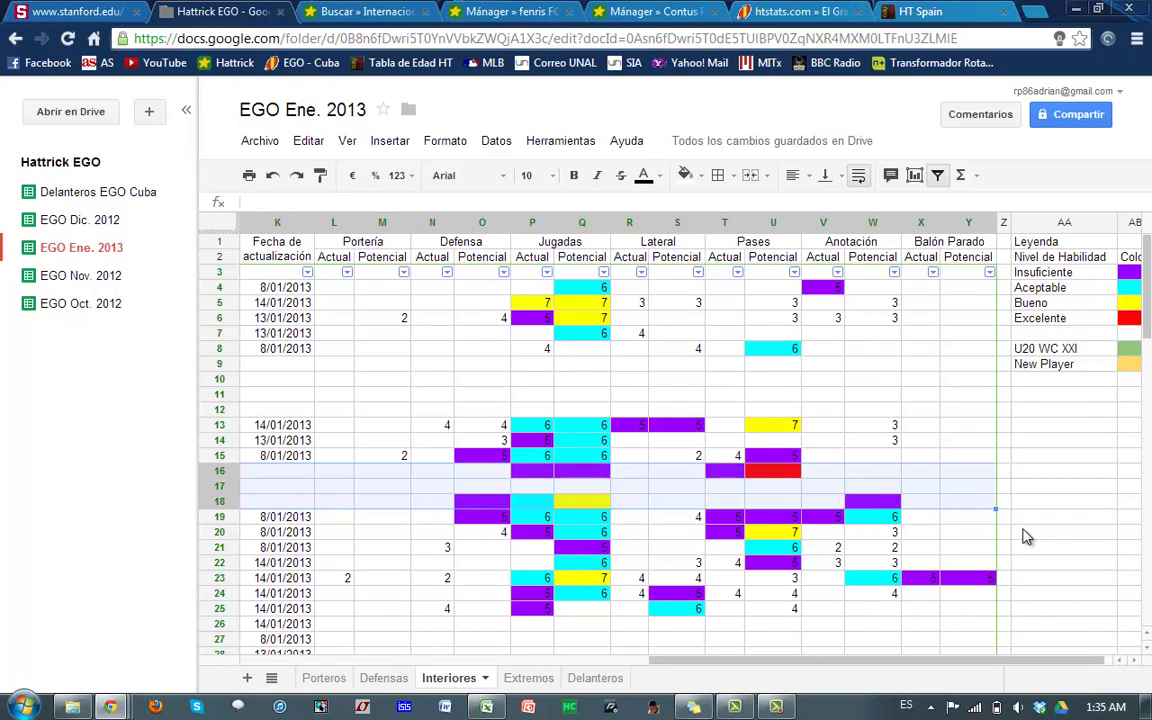
click(700, 182)
click(838, 228)
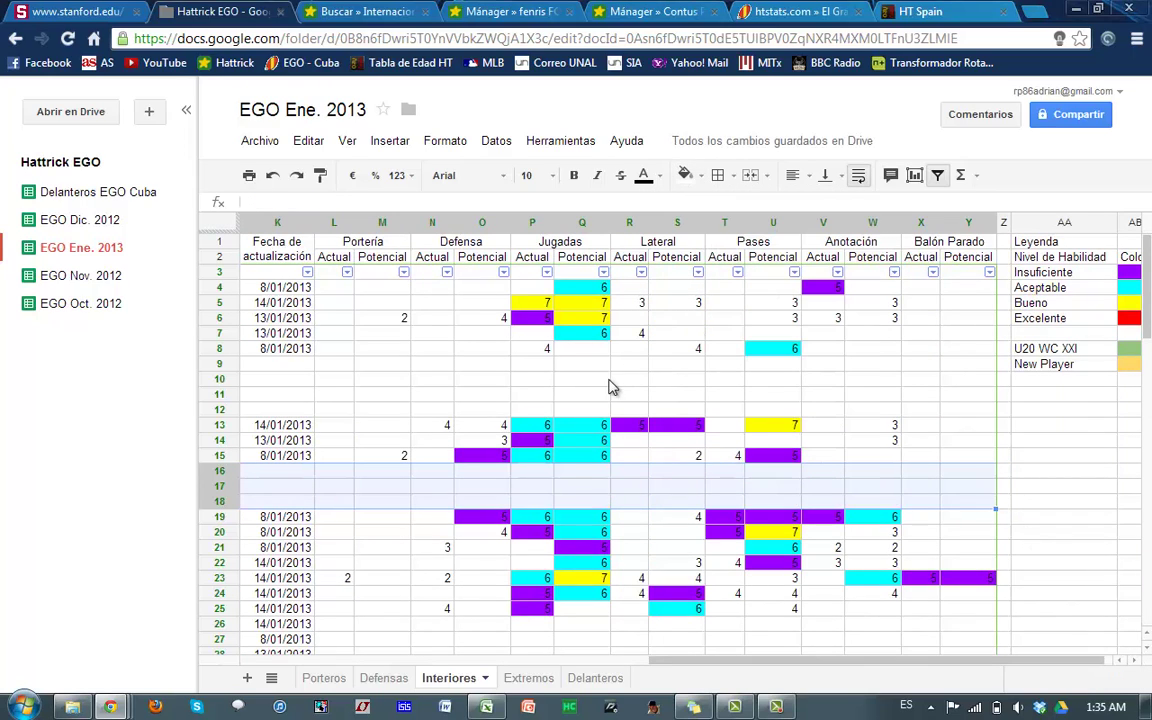
Examine the remaining players' academy and promotion entries from row 19 down to row 28, heading back towards Nombre
key(Left)
key(Left)
key(Left)
key(Left)
key(Left)
key(Left)
key(Left)
key(Left)
key(Left)
key(Left)
key(Left)
key(Left)
key(Left)
key(Left)
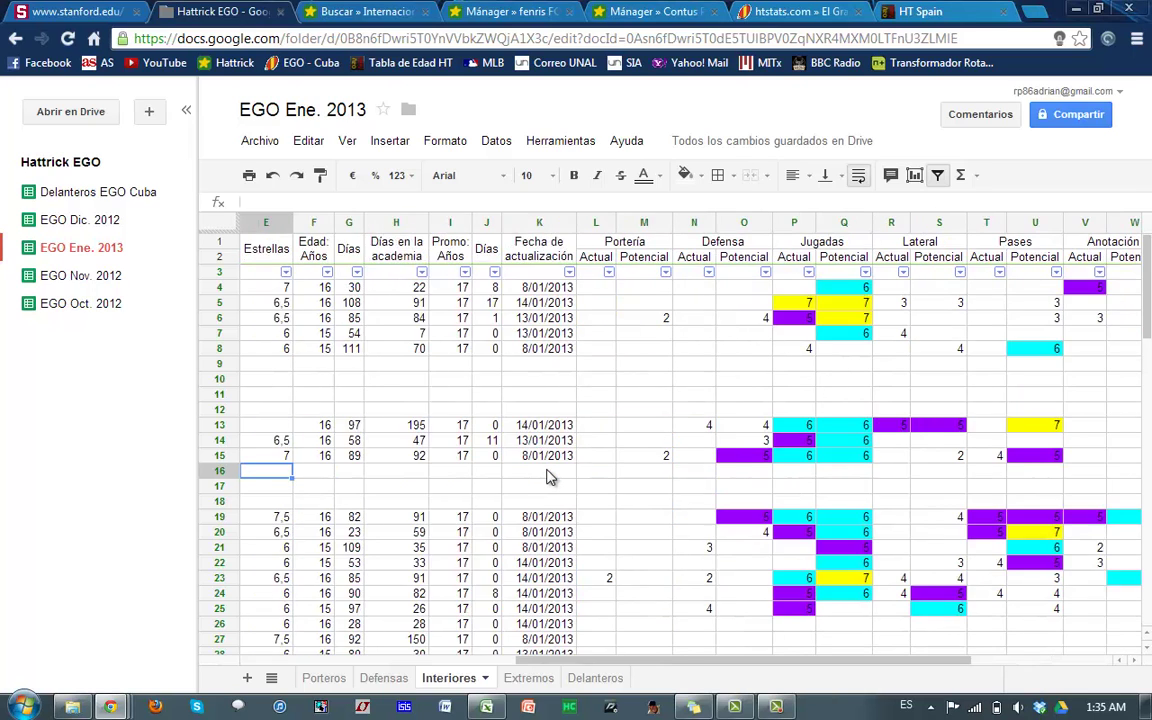
key(Left)
key(Down)
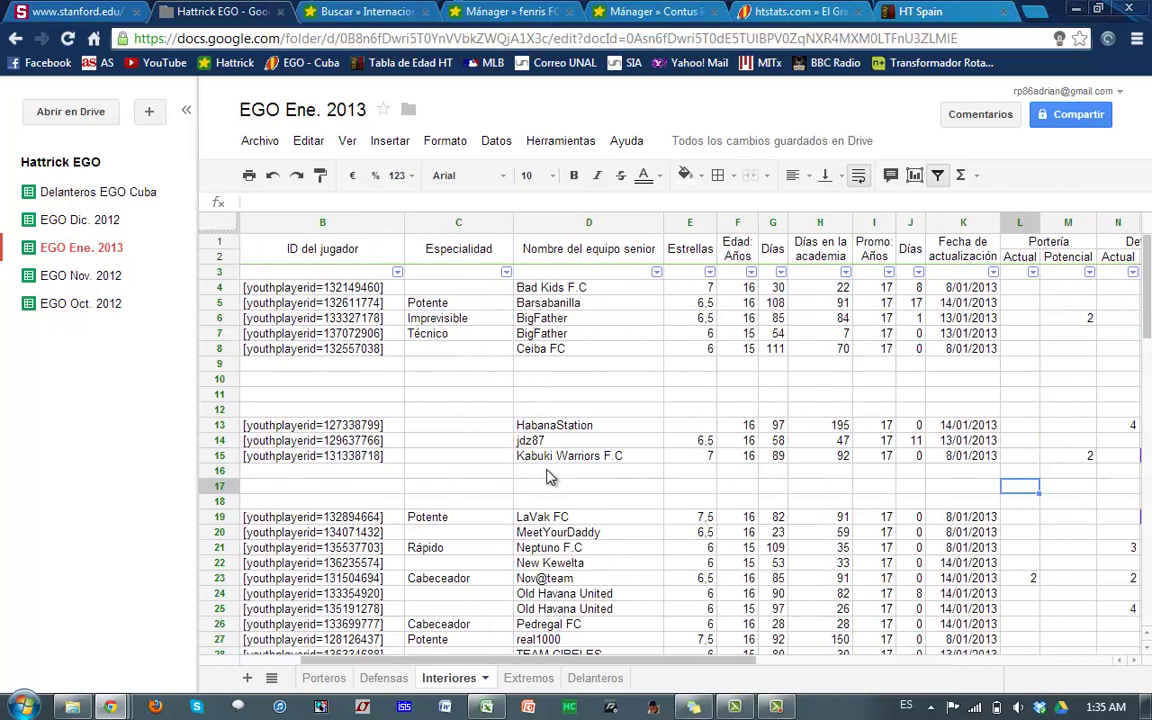
key(Left)
key(Left)
key(Left)
key(Down)
key(Down)
key(Down)
key(Down)
key(Down)
key(Down)
key(Down)
key(Down)
key(Down)
key(Down)
key(Down)
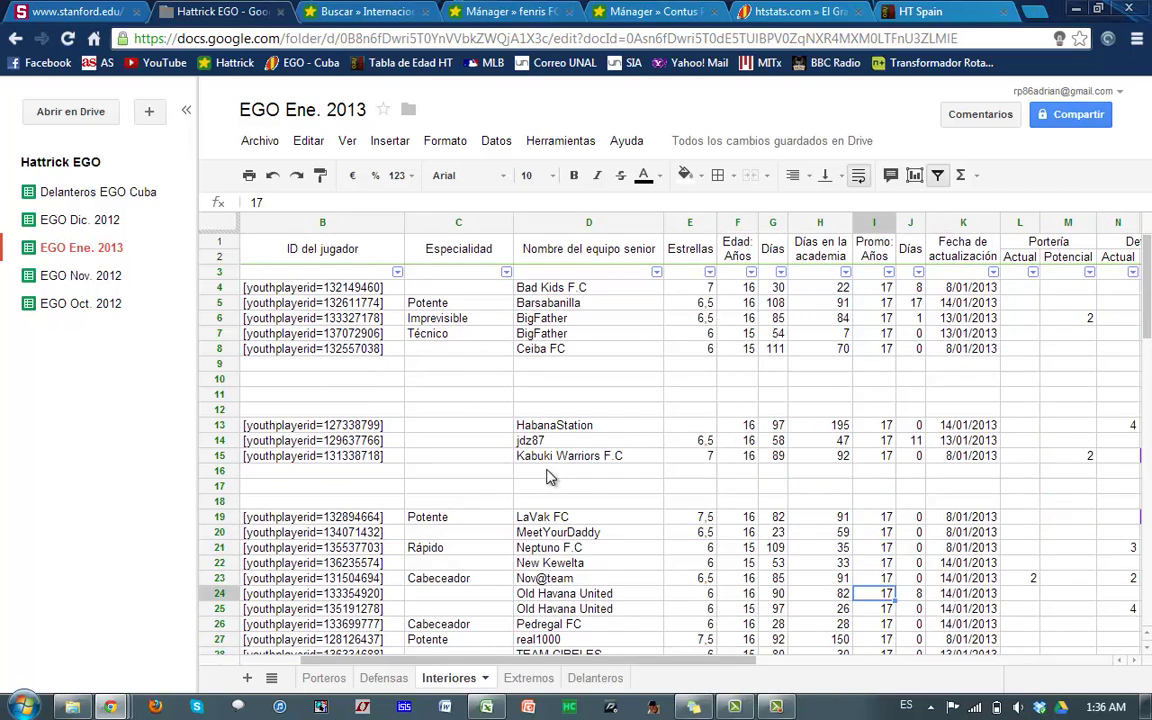
key(Left)
key(Left)
key(Left)
key(Left)
key(Left)
key(Left)
key(Left)
key(Left)
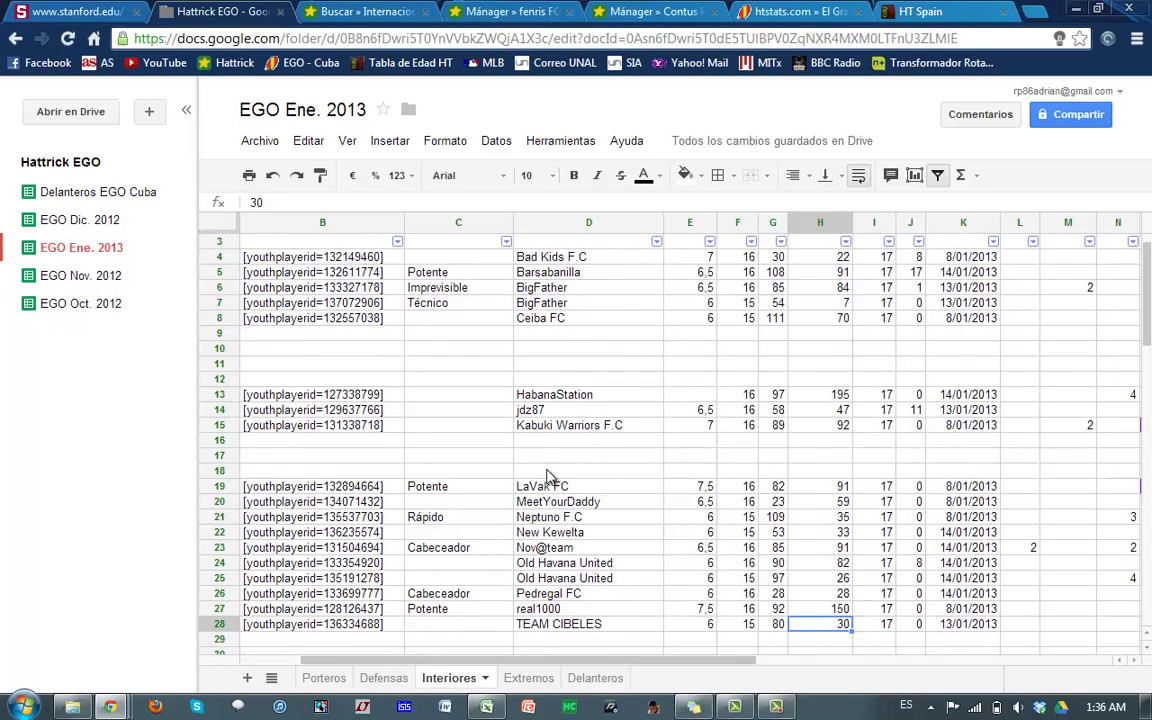
Sort the filtered player list by Nombre del equipo senior from A to Z to close the empty rows
key(Up)
key(Up)
key(Up)
key(Up)
key(Up)
key(Up)
key(Up)
key(Up)
key(Up)
key(Up)
key(Up)
key(Up)
key(Up)
key(Up)
key(Up)
key(Up)
key(Up)
key(Up)
key(Up)
key(Up)
key(Up)
key(Up)
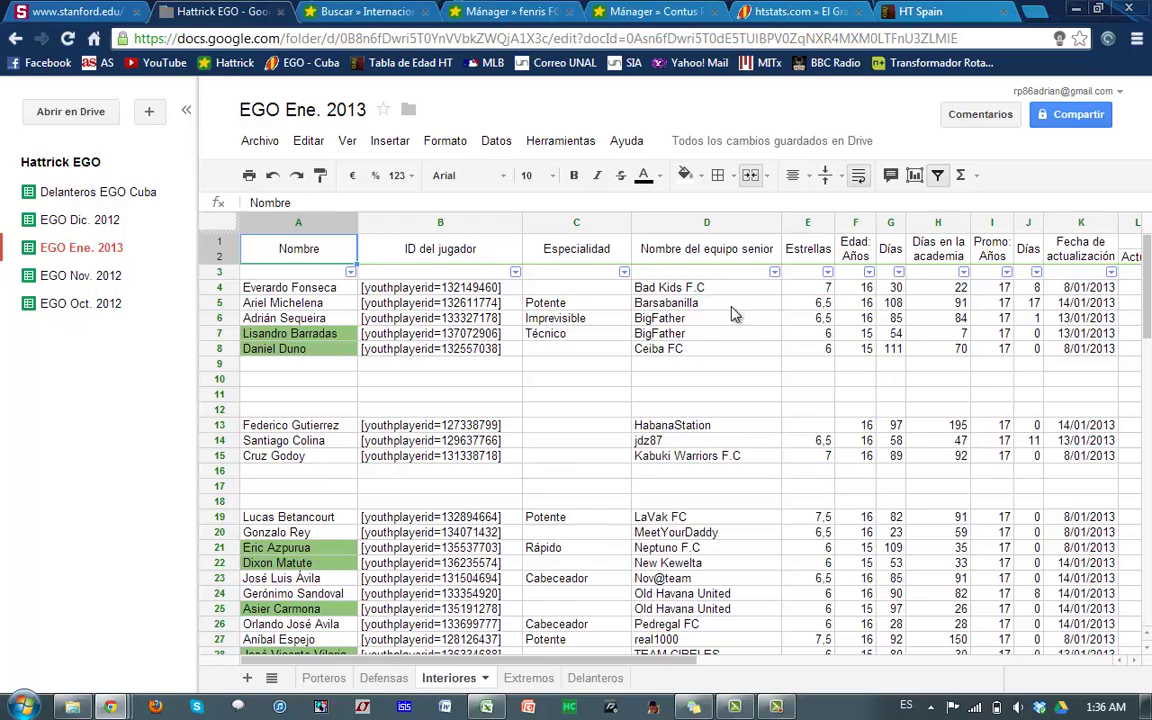
click(774, 271)
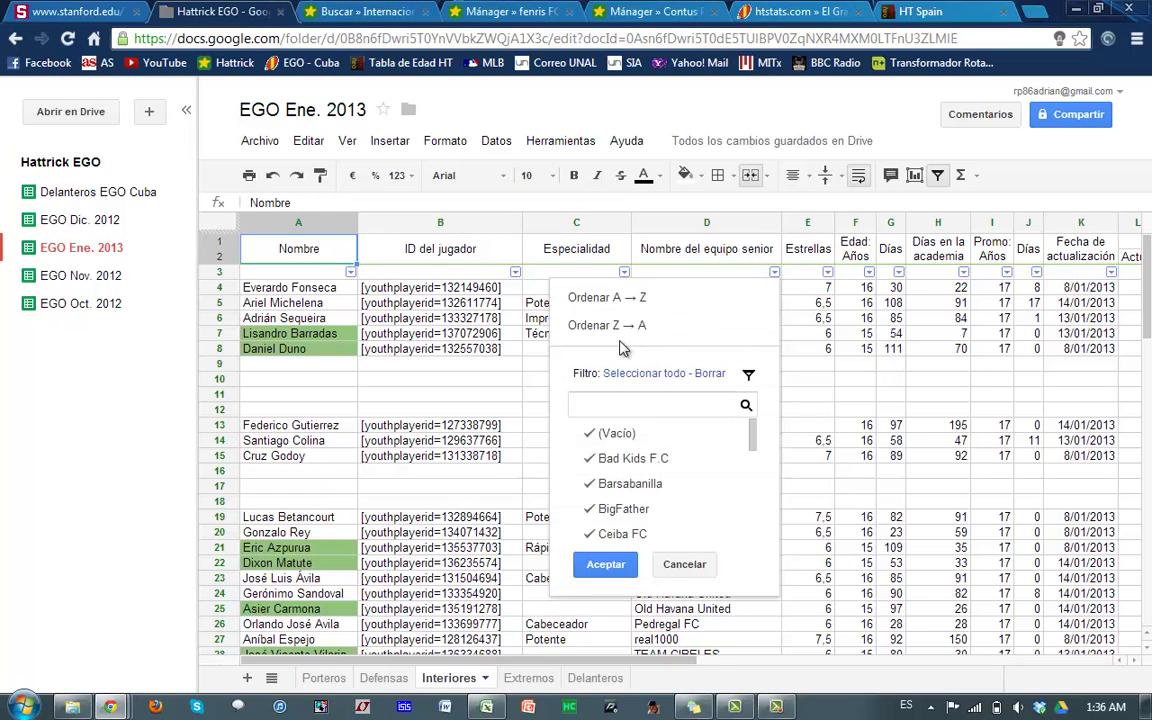
click(628, 303)
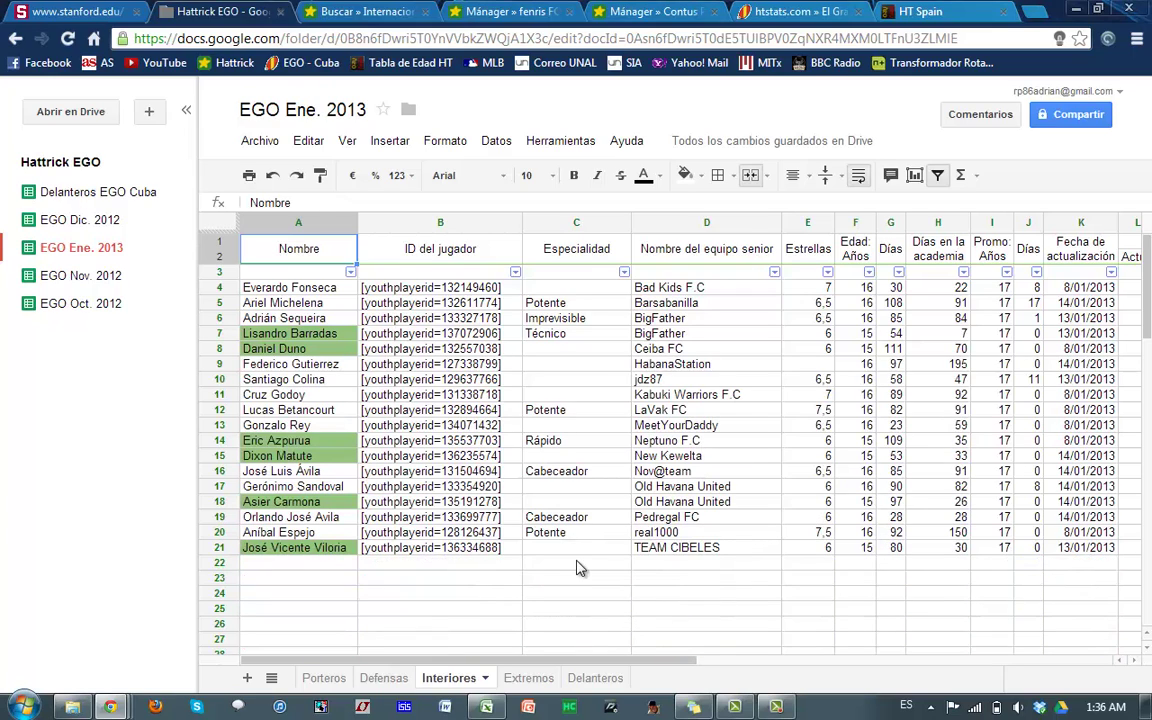
Check the end of the sorted player list in ID del jugador, from row 21 up to row 17
click(500, 565)
key(Up)
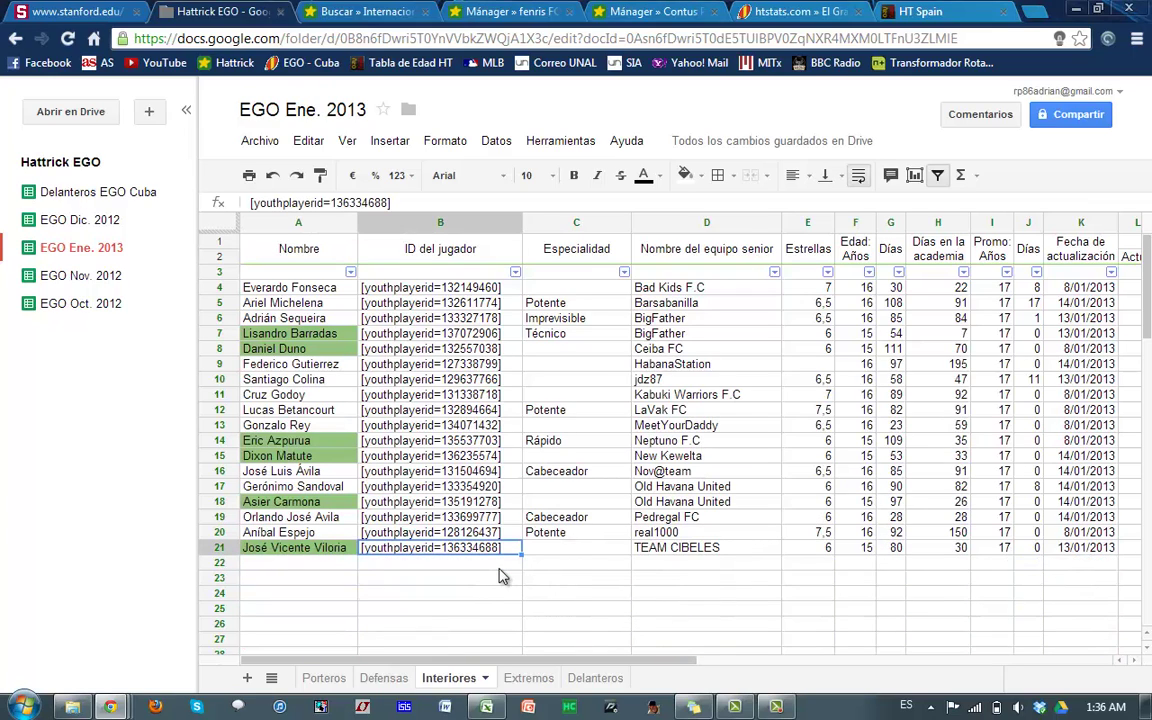
key(Up)
key(Up)
key(Up)
key(Up)
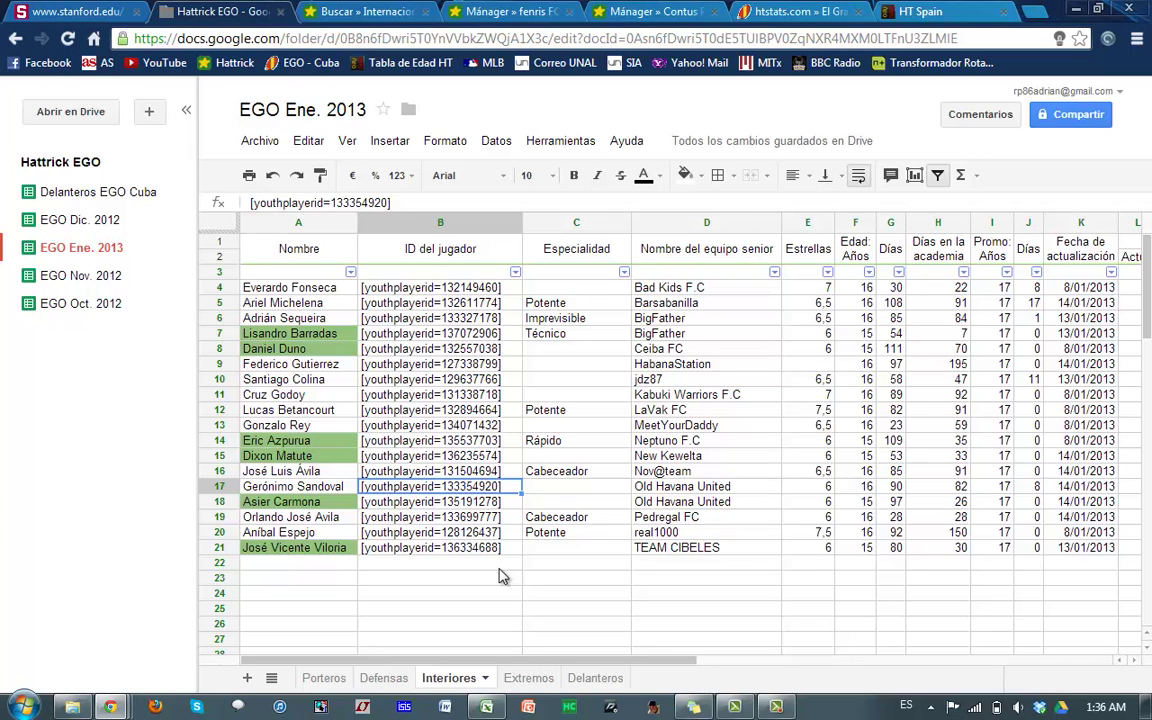
Clear the Estrellas, Edad Años, Días and Días en la academia values of every player in rows 4 to 21
click(828, 290)
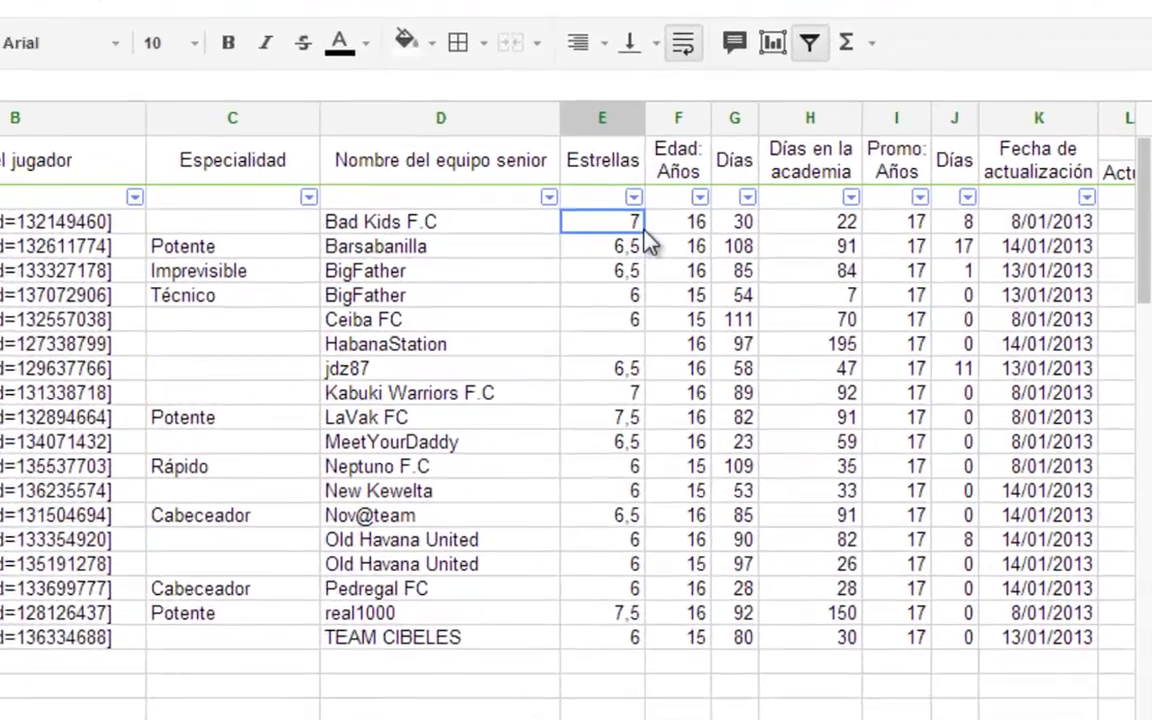
mouse_move(642, 229)
mouse_down()
mouse_move(689, 232)
mouse_move(707, 261)
mouse_move(640, 228)
mouse_up()
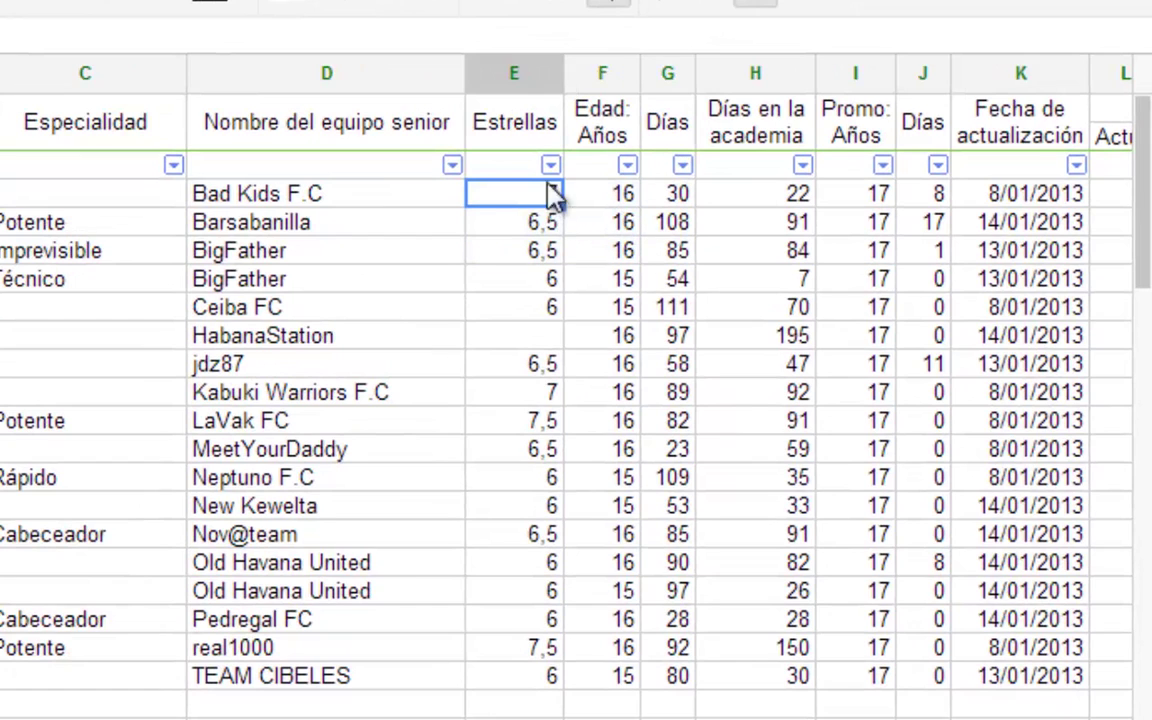
click(527, 127)
click(600, 132)
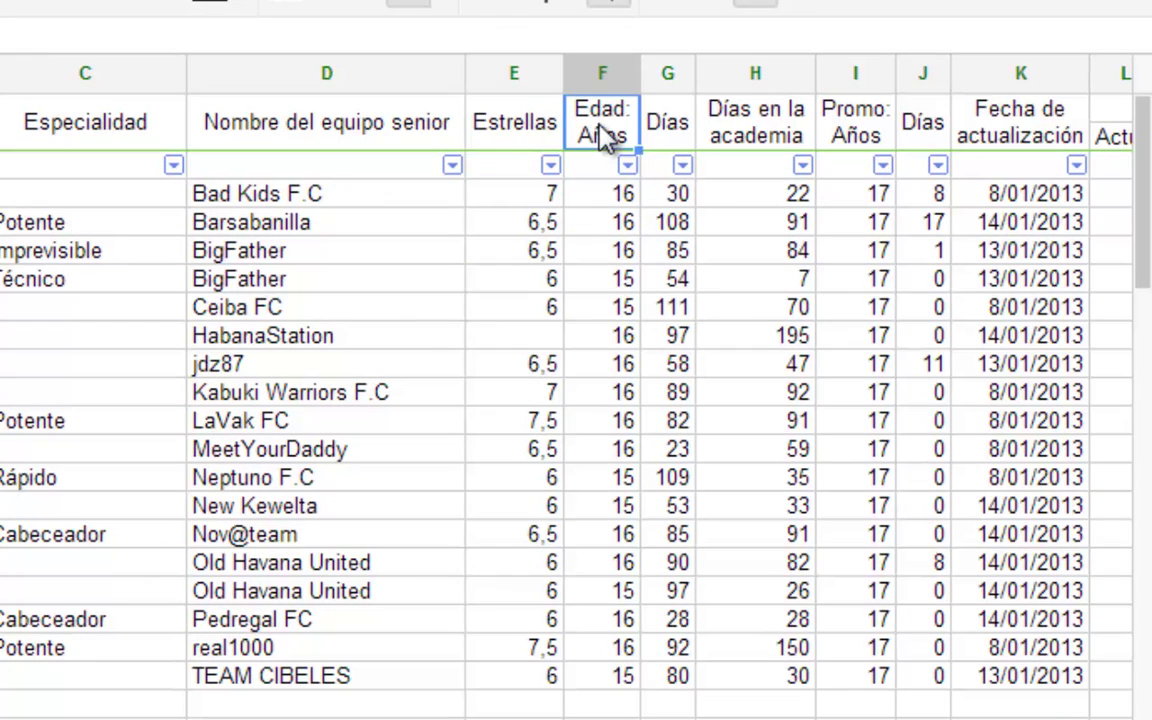
click(663, 142)
click(752, 195)
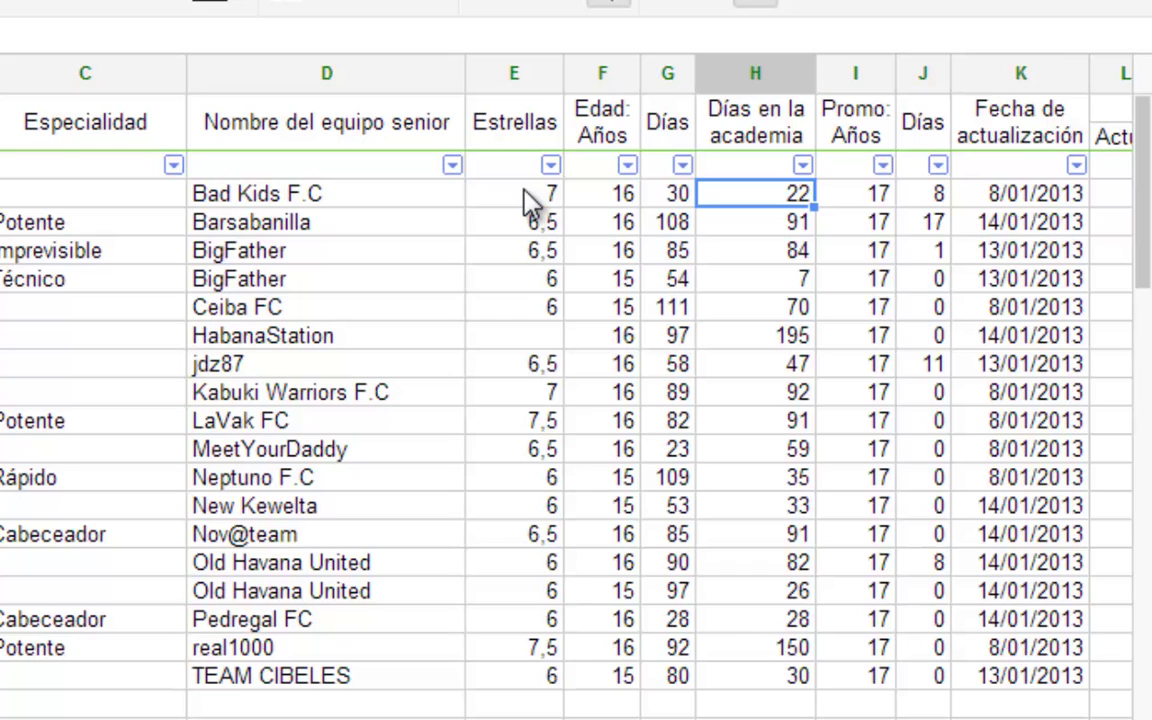
drag(528, 200, 778, 697)
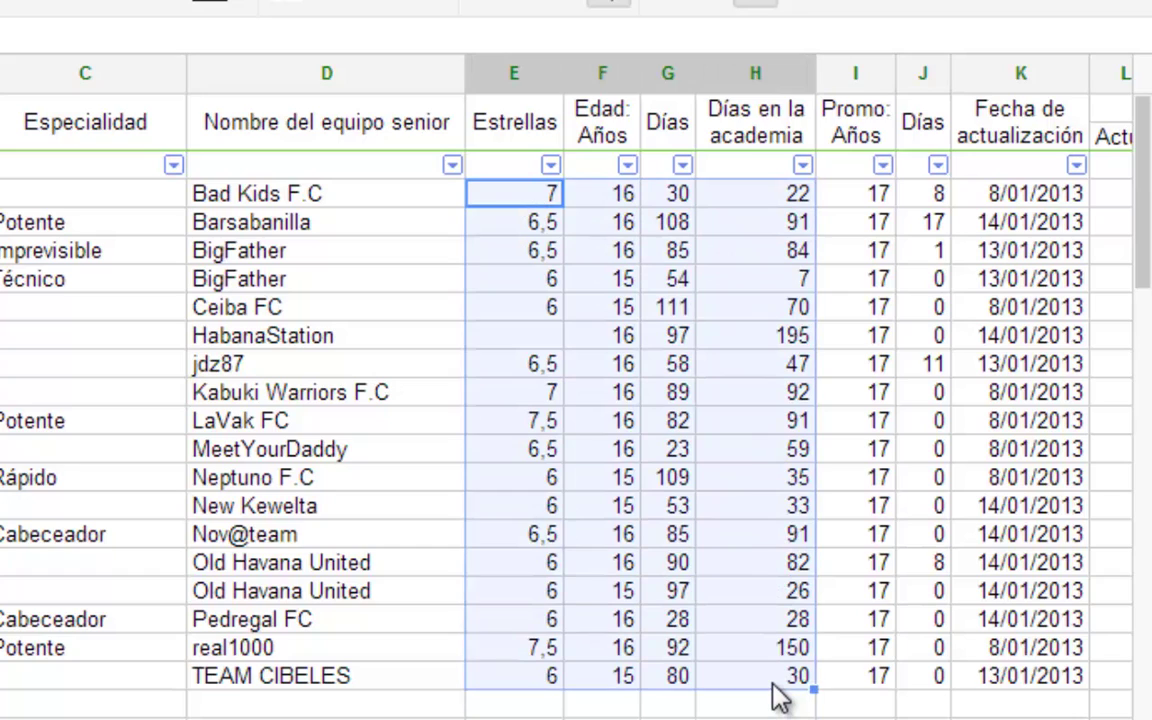
key(Delete)
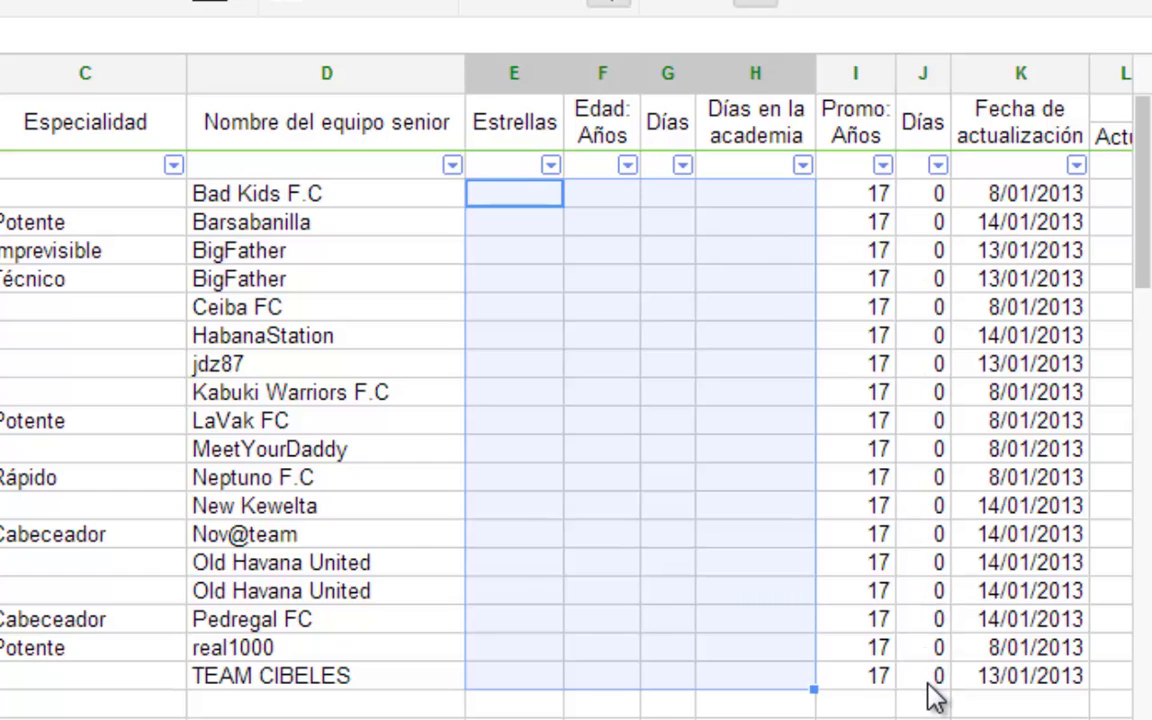
Examine the promotion Días formula in row 4 and the age and academy cells F4 to H4 that feed it
click(927, 196)
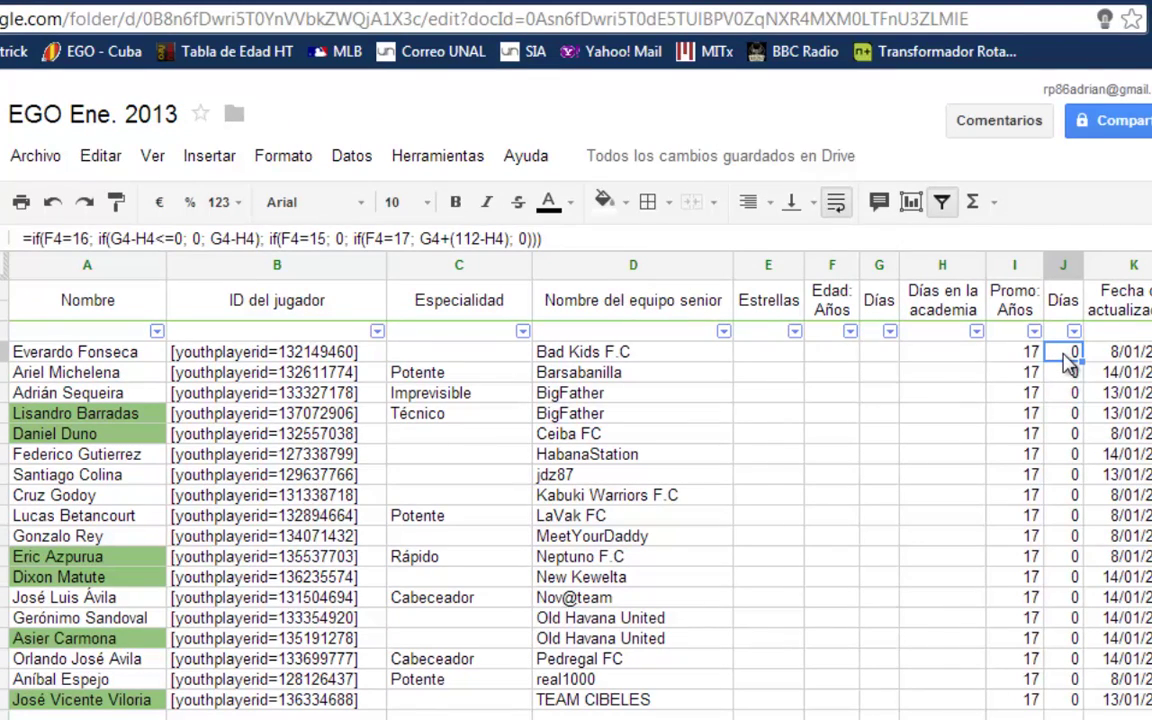
click(831, 352)
key(Right)
key(Right)
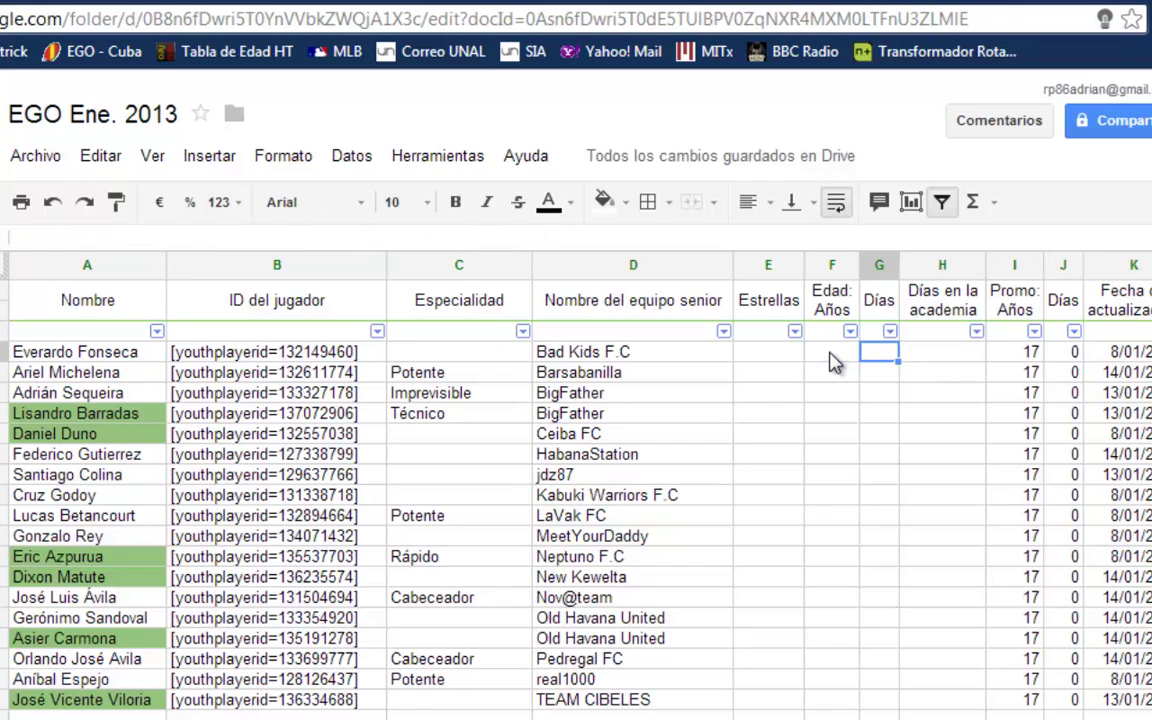
key(Left)
key(Left)
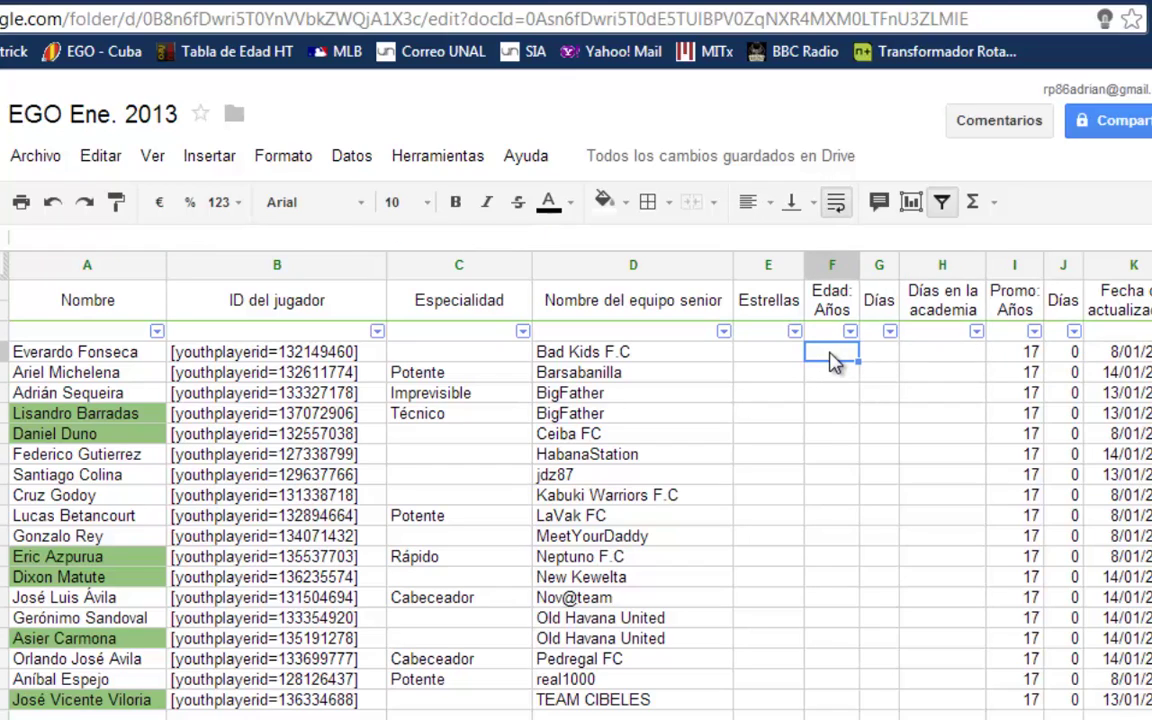
key(Right)
key(Right)
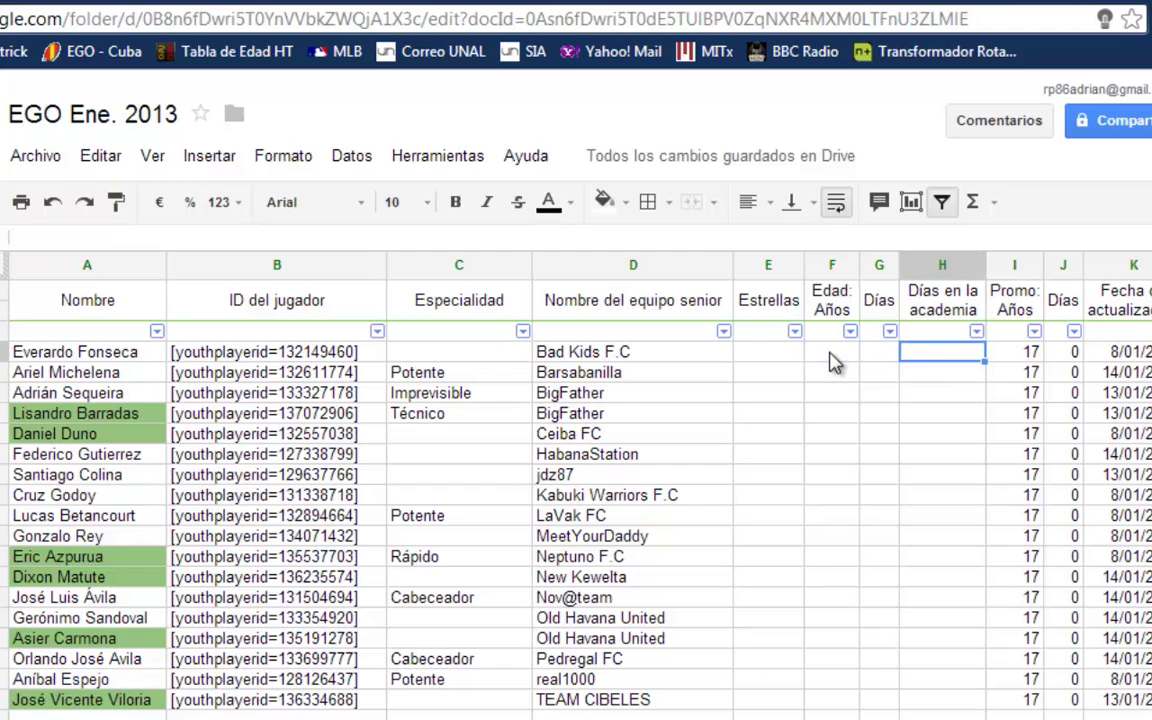
key(Left)
key(Left)
key(Right)
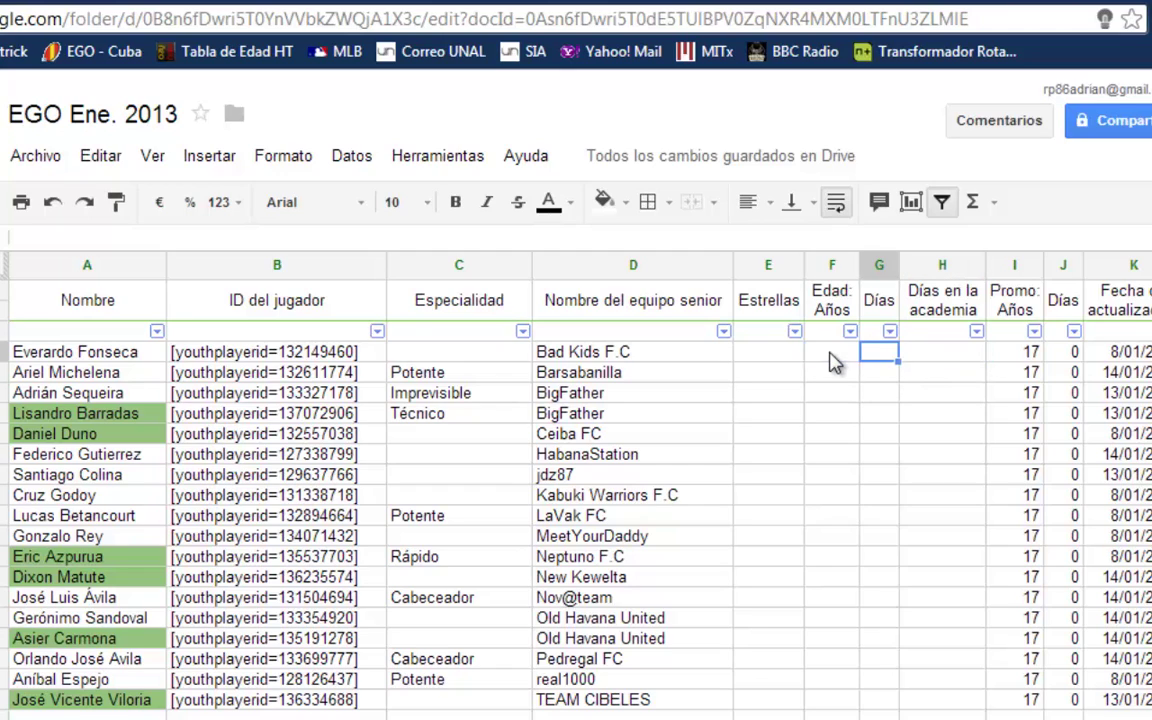
key(Left)
key(Right)
key(Right)
key(Right)
key(Right)
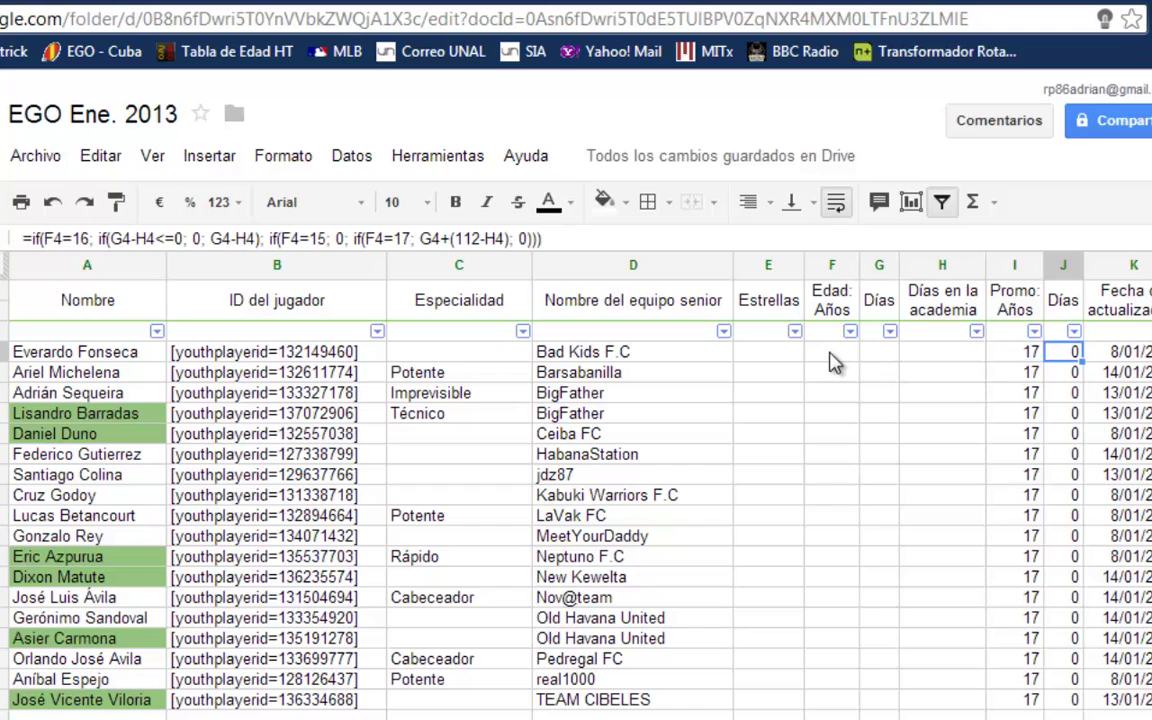
key(Left)
key(Right)
key(Left)
Go through the Promo Años entries of the remaining players down to row 21
key(Down)
key(Down)
key(Down)
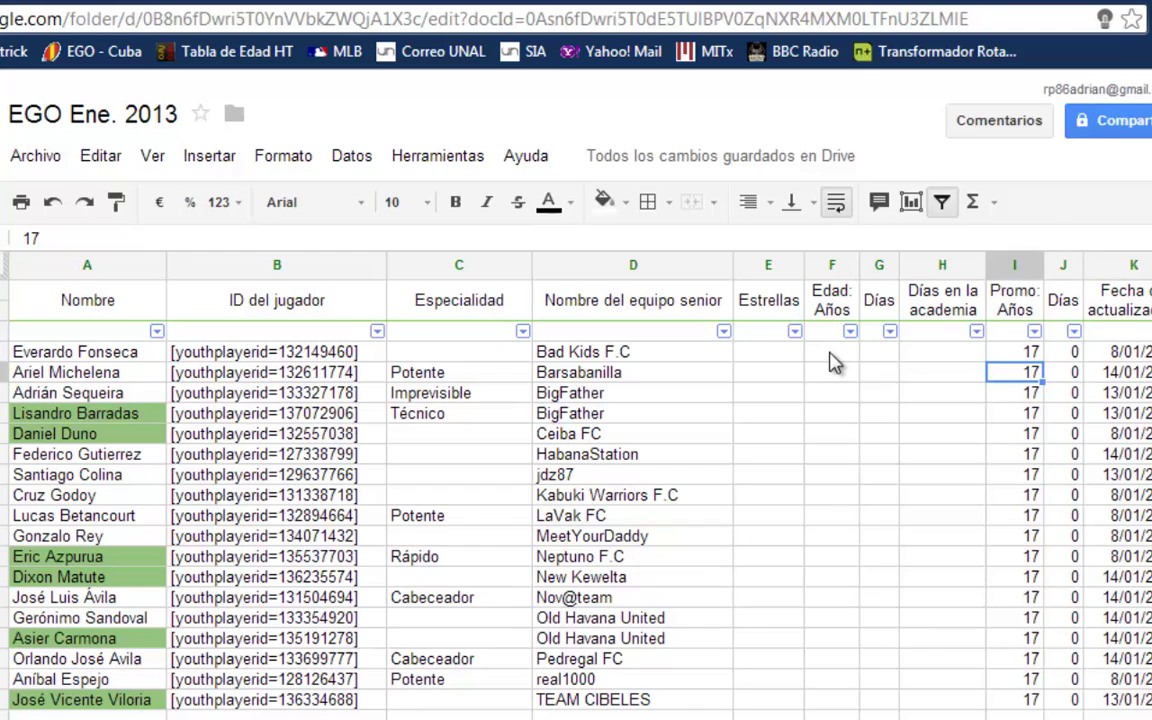
key(Down)
key(Down)
key(Down)
key(Down)
key(Down)
key(Down)
key(Down)
key(Down)
key(Down)
key(Down)
key(Down)
key(Down)
key(Down)
key(Down)
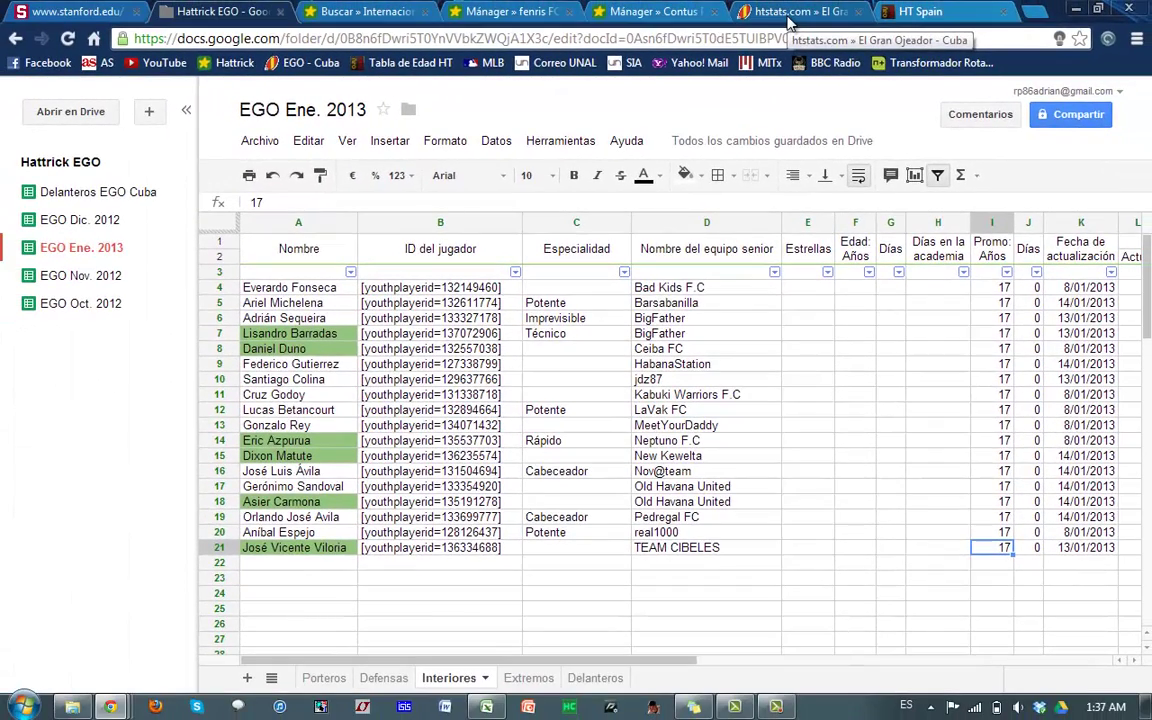
Switch to Excel and close the workbook EGO_147_pos7_estr60_2013-01-28 (1).xls without saving its changes
click(486, 707)
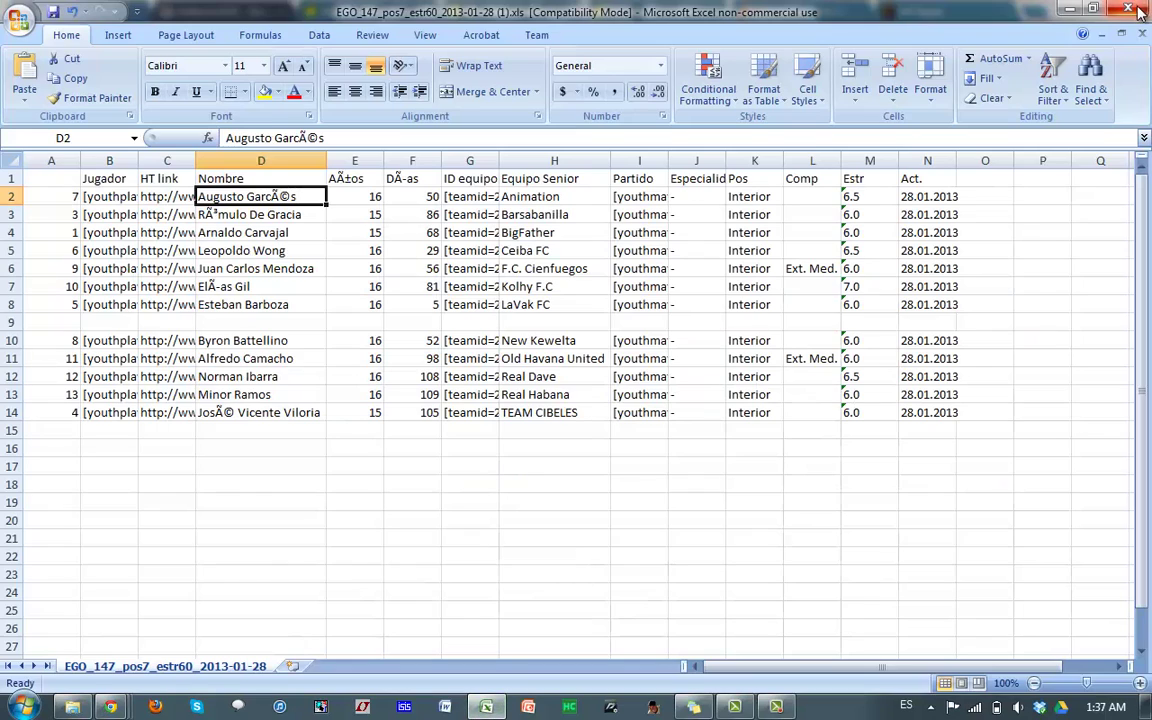
key(alt+F4)
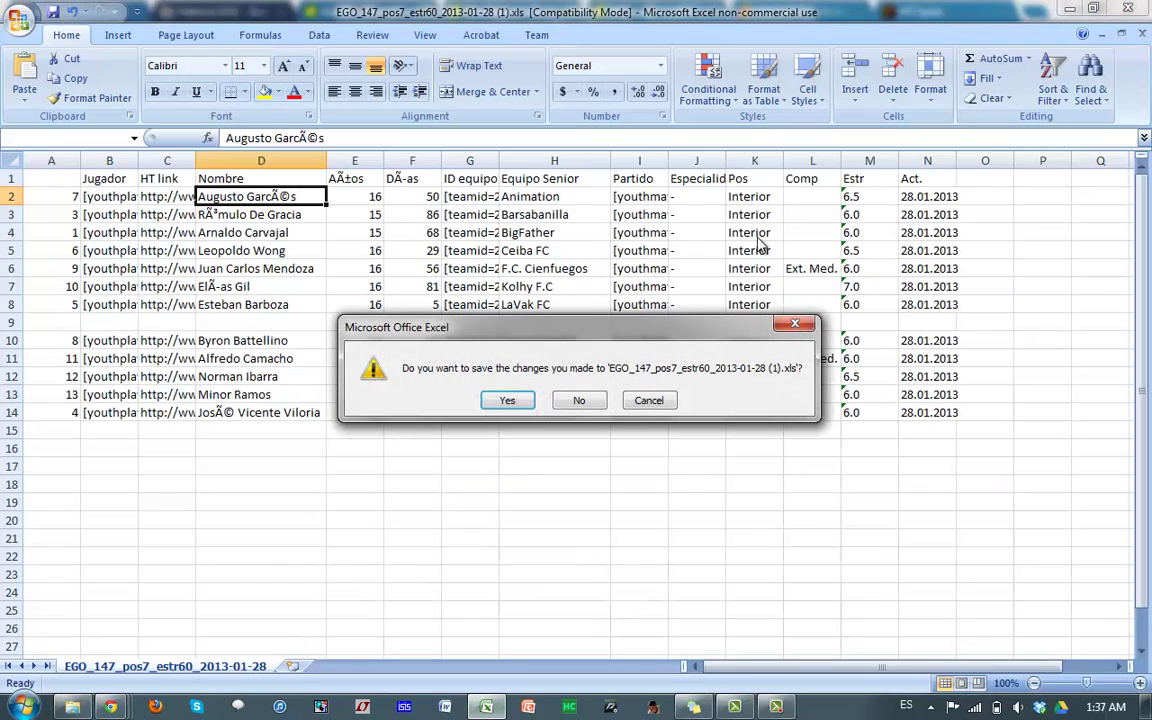
click(579, 400)
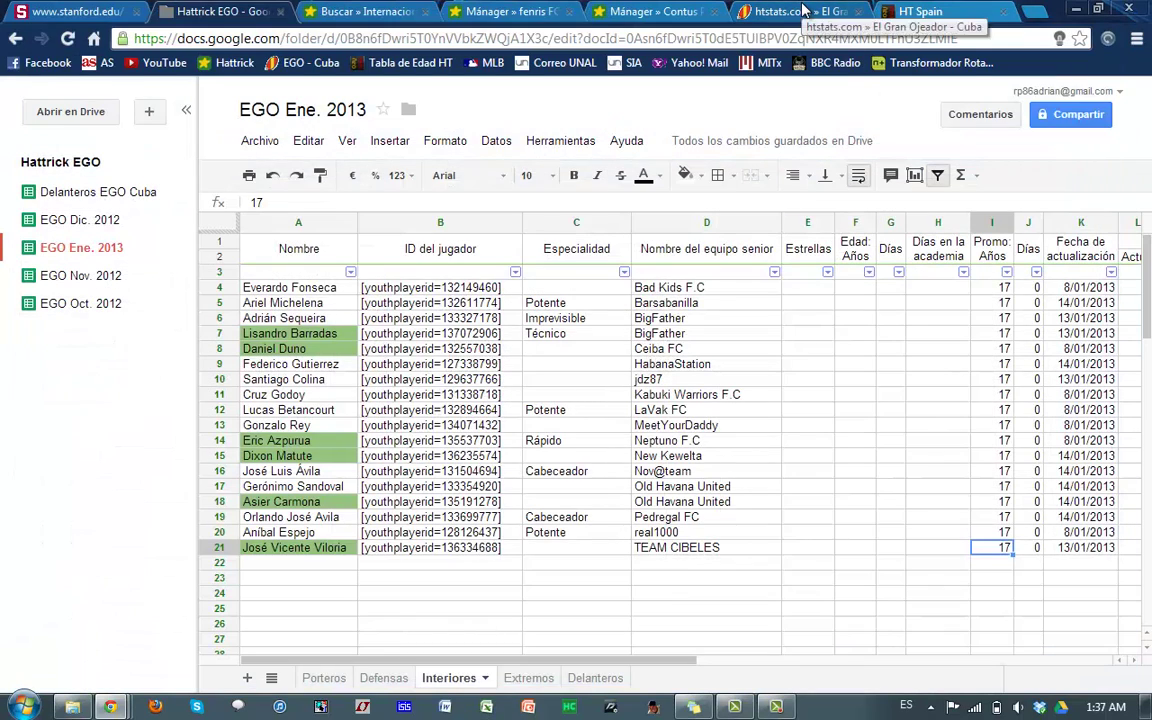
Switch to El Gran Ojeador - Cuba on htstats.com and view the available Orden options in the search filters
click(798, 14)
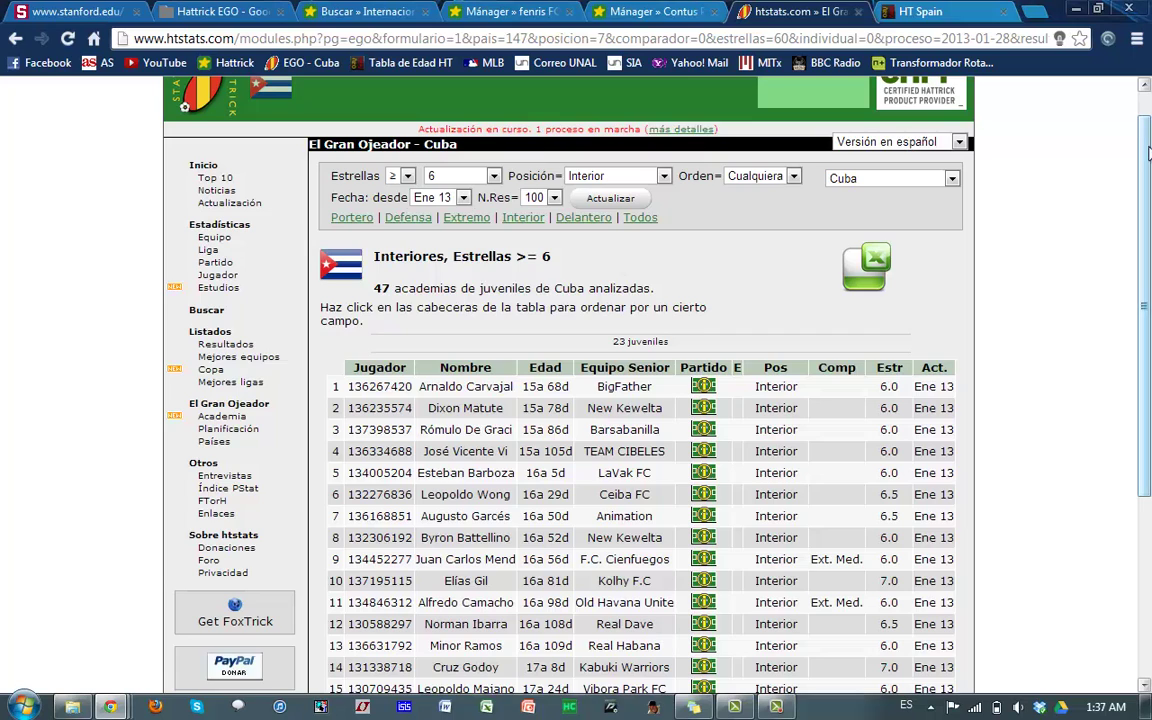
click(1145, 110)
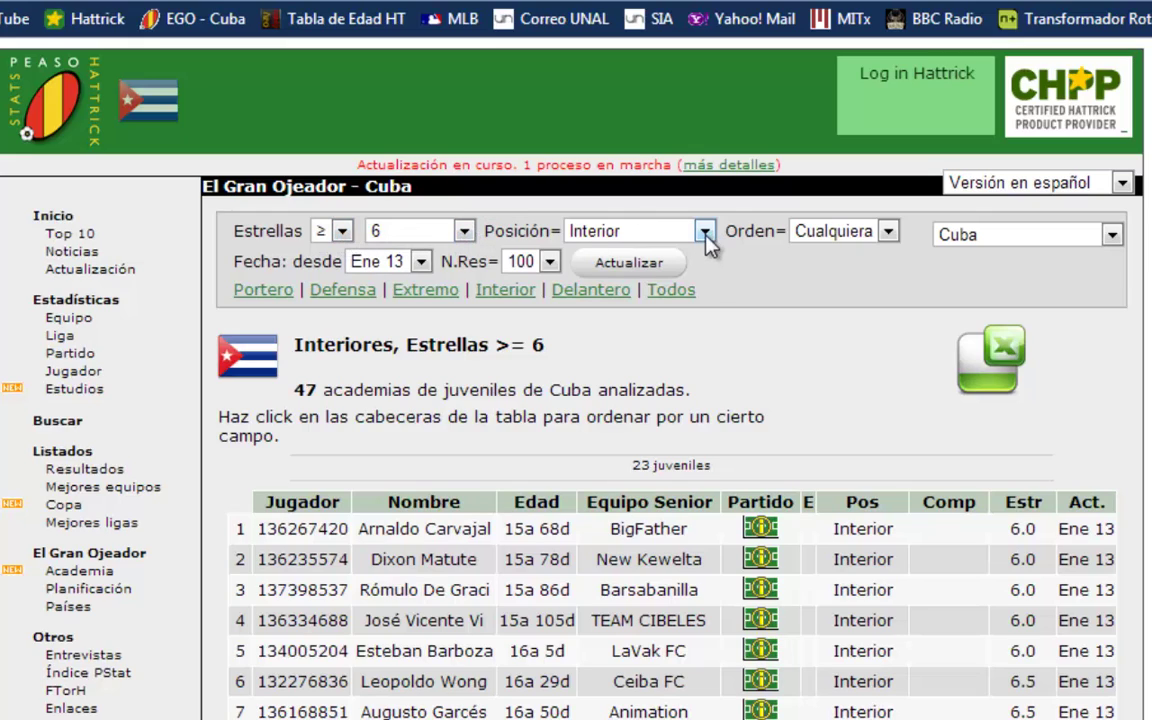
click(884, 234)
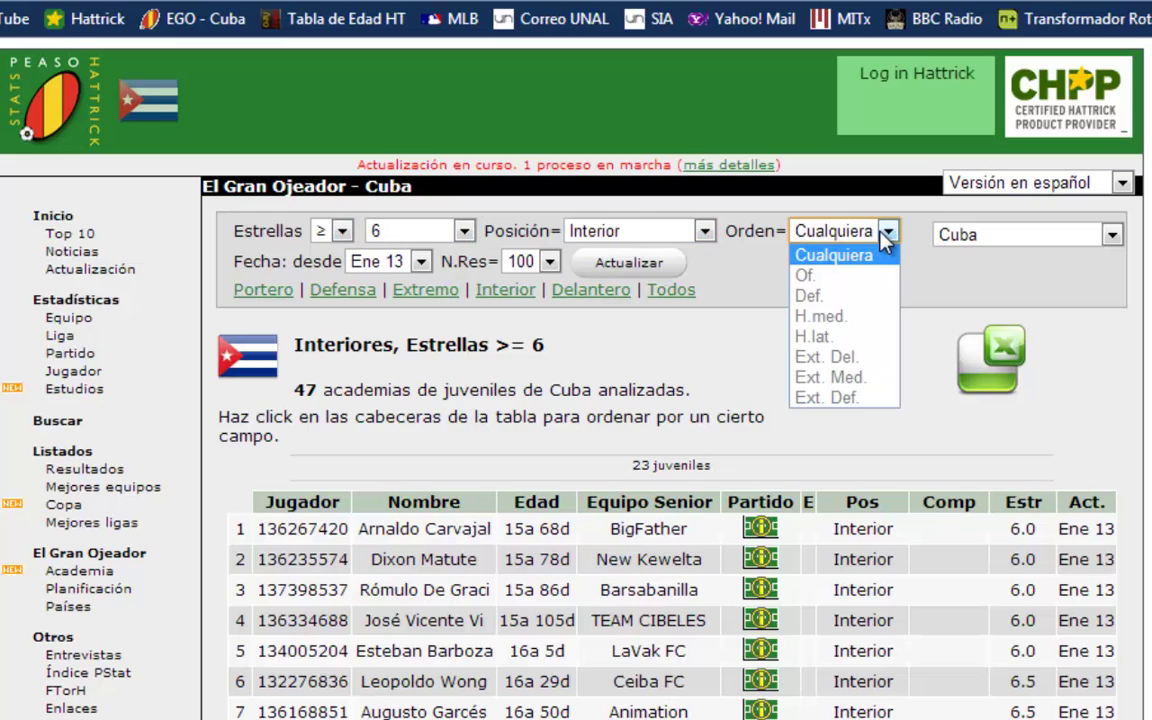
click(885, 233)
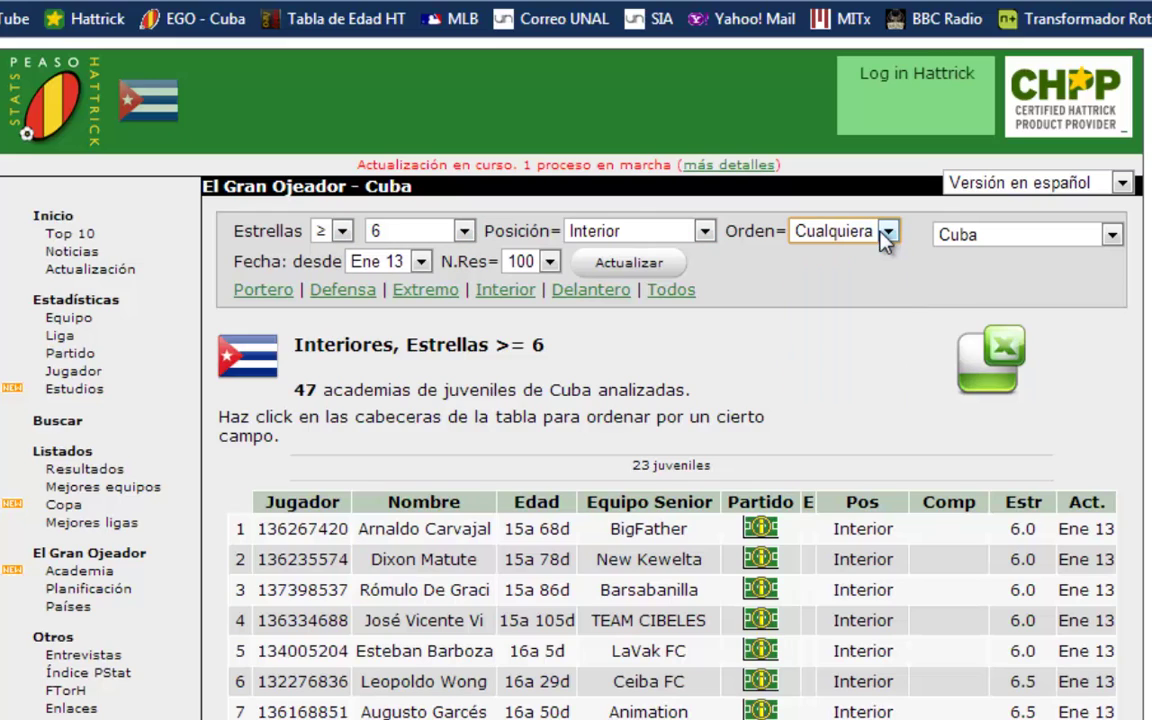
Select Ene 13 as the search start date and 100 results, and check today's date in the system calendar
click(424, 263)
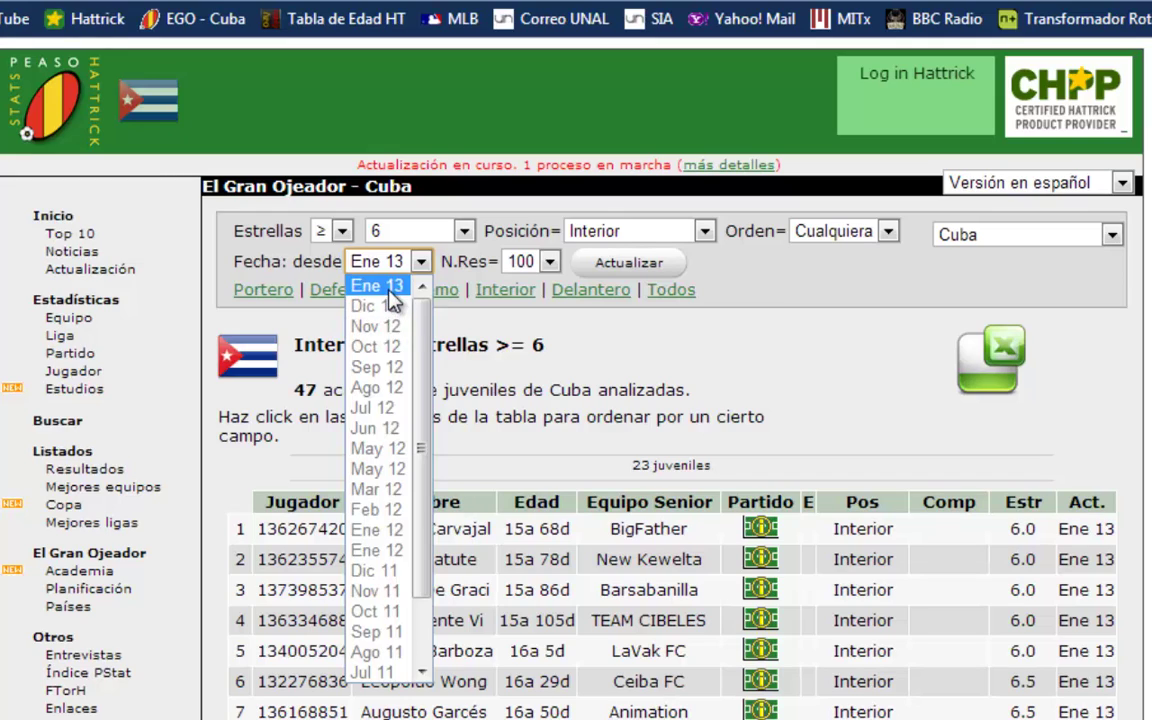
click(391, 293)
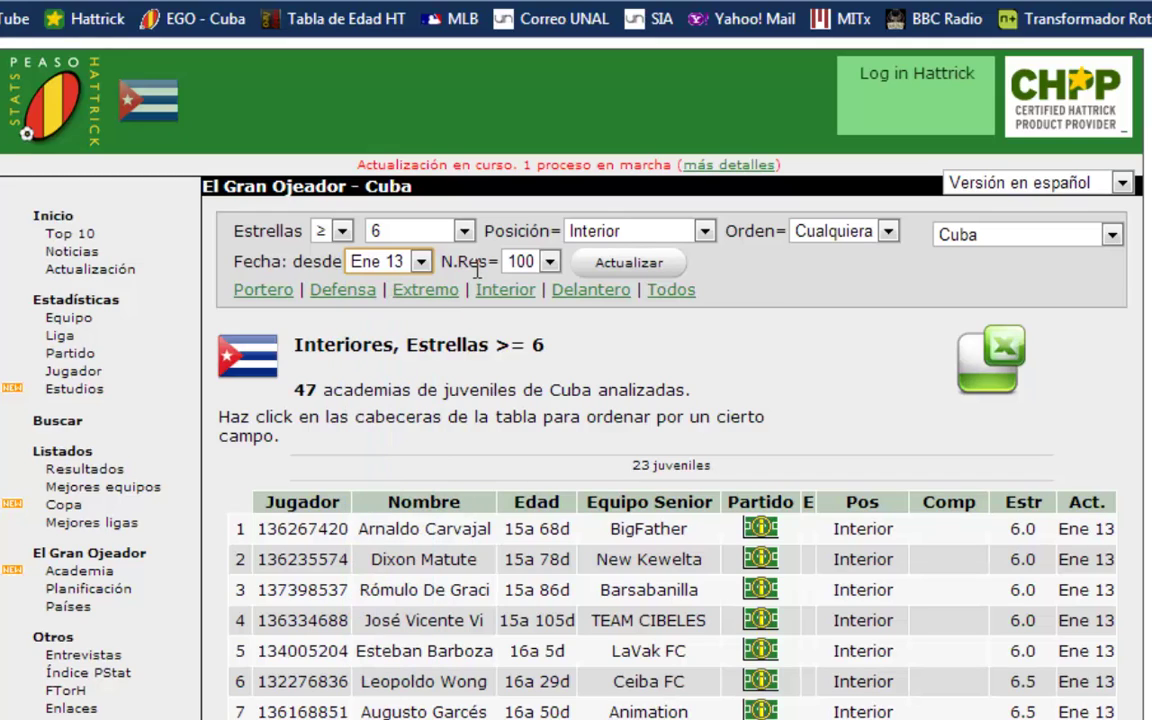
click(550, 261)
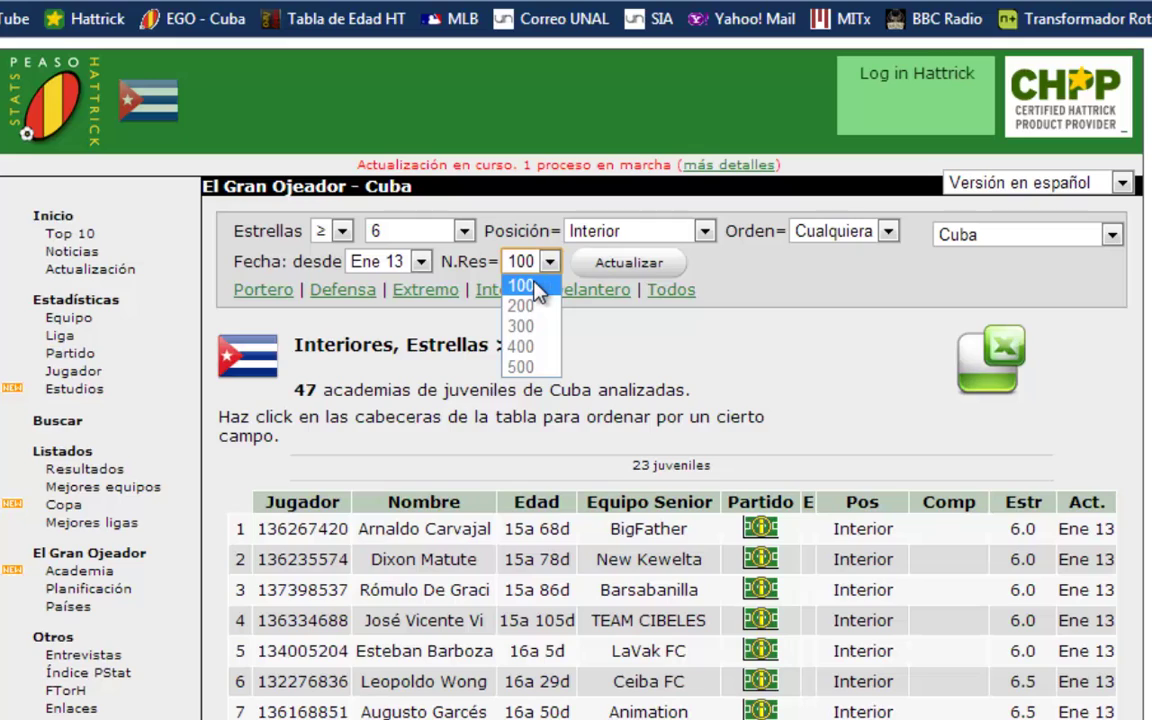
click(540, 288)
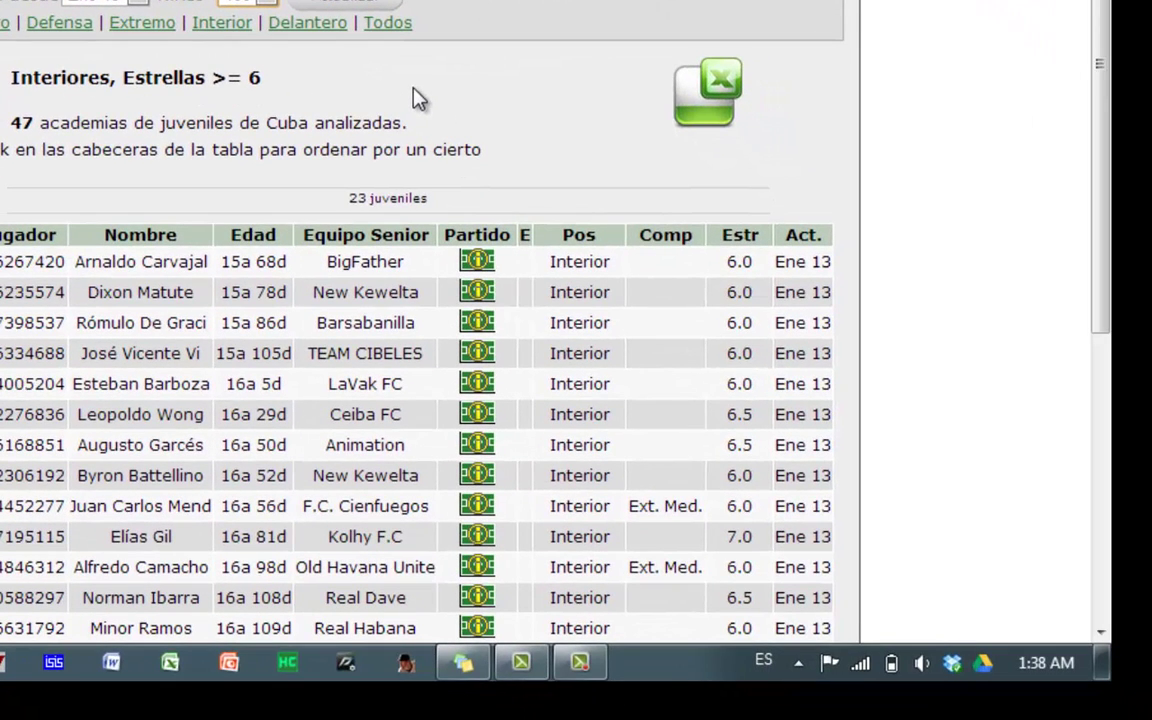
click(1038, 677)
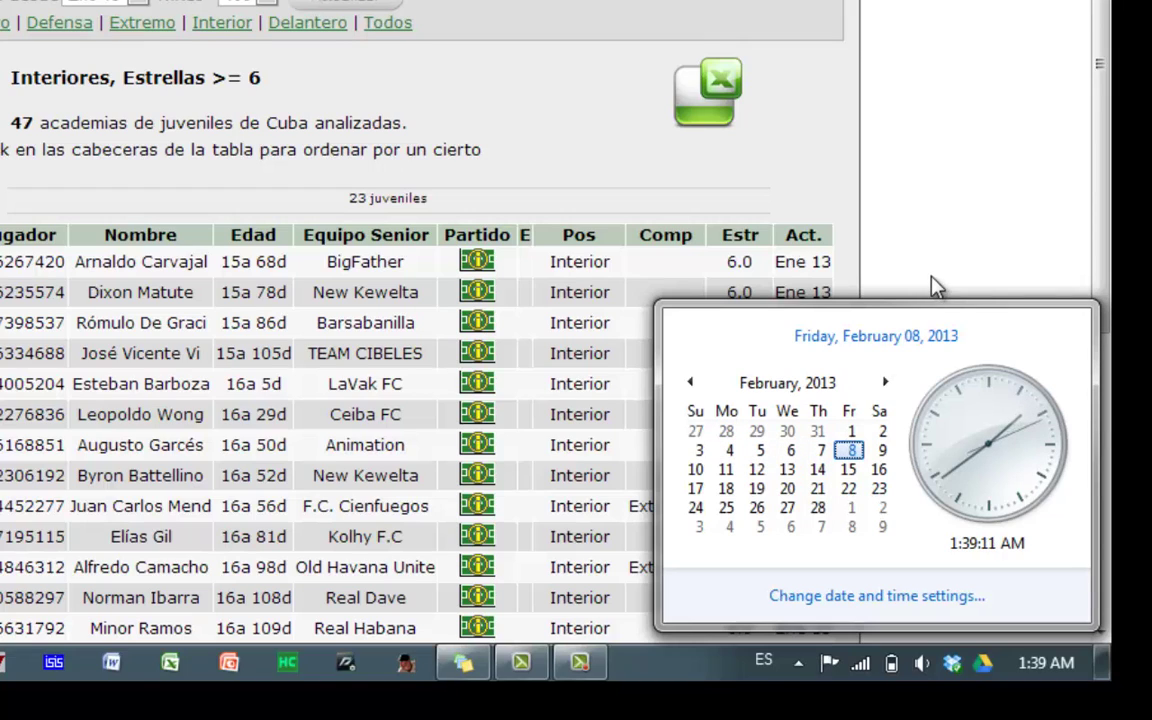
click(980, 243)
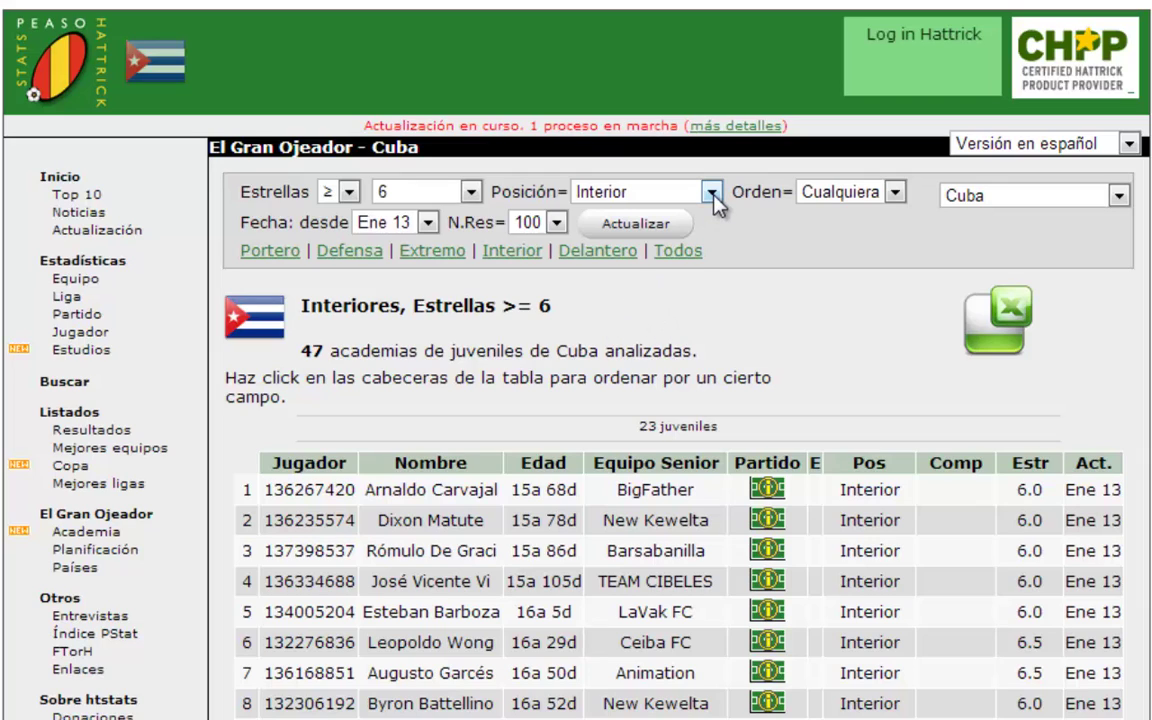
Examine the options offered for the Estrellas and Posición search filters
click(474, 194)
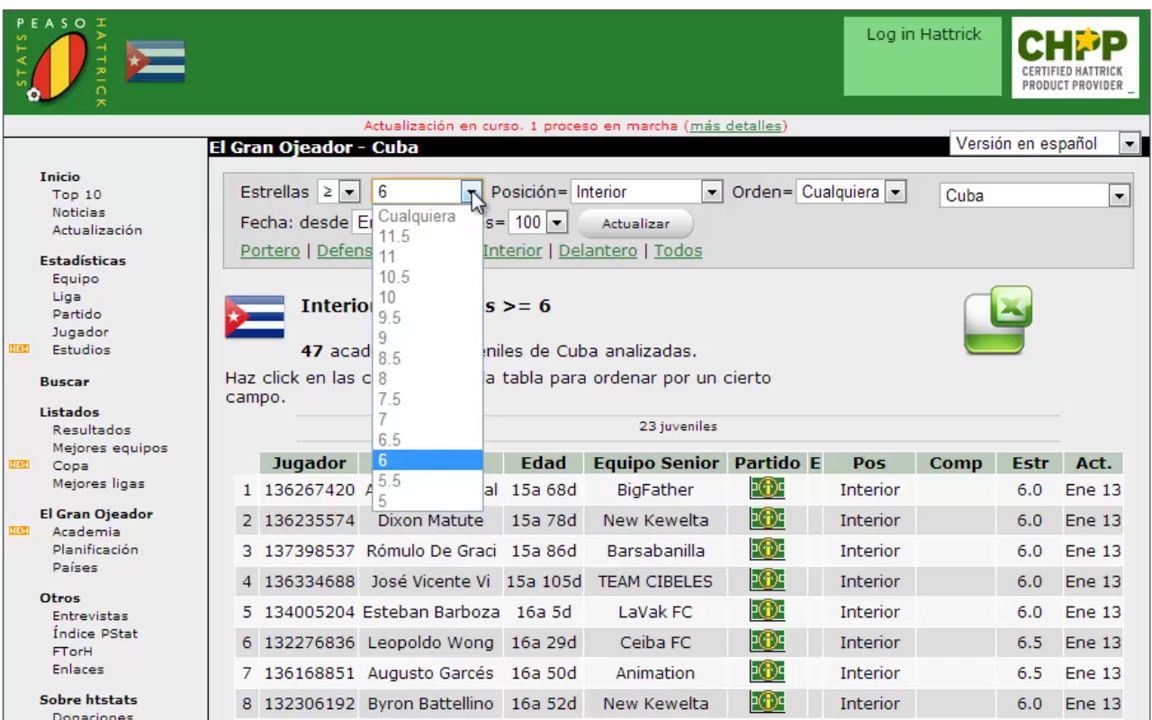
click(643, 180)
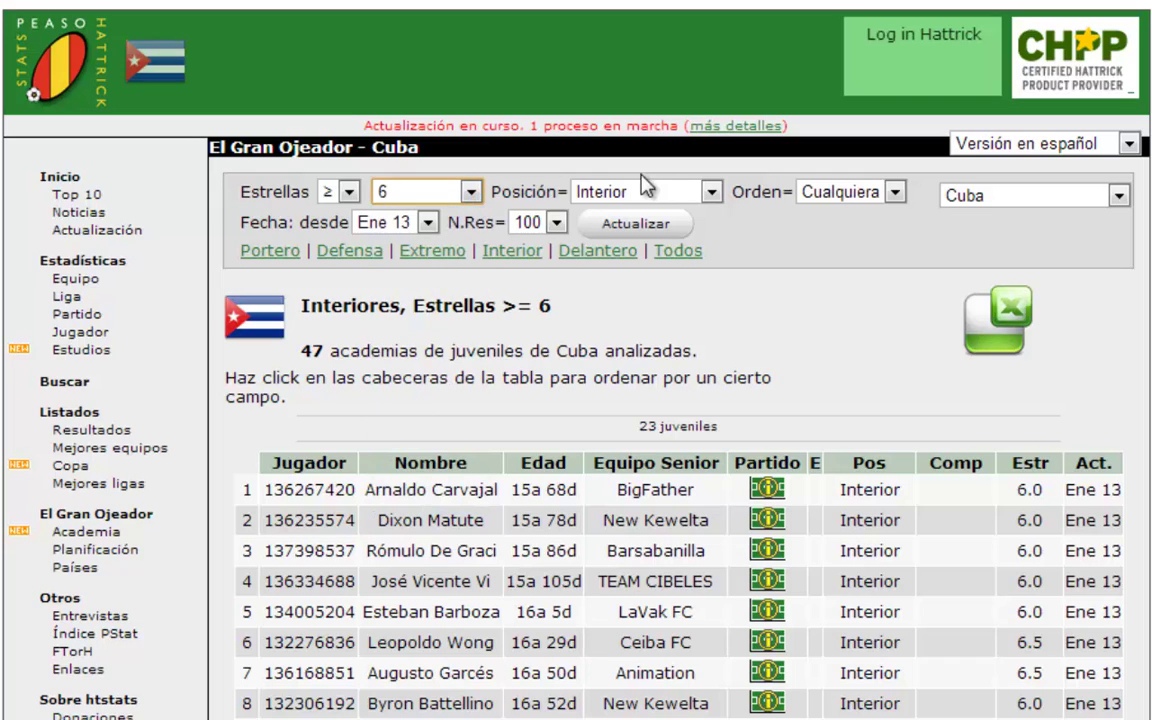
click(711, 195)
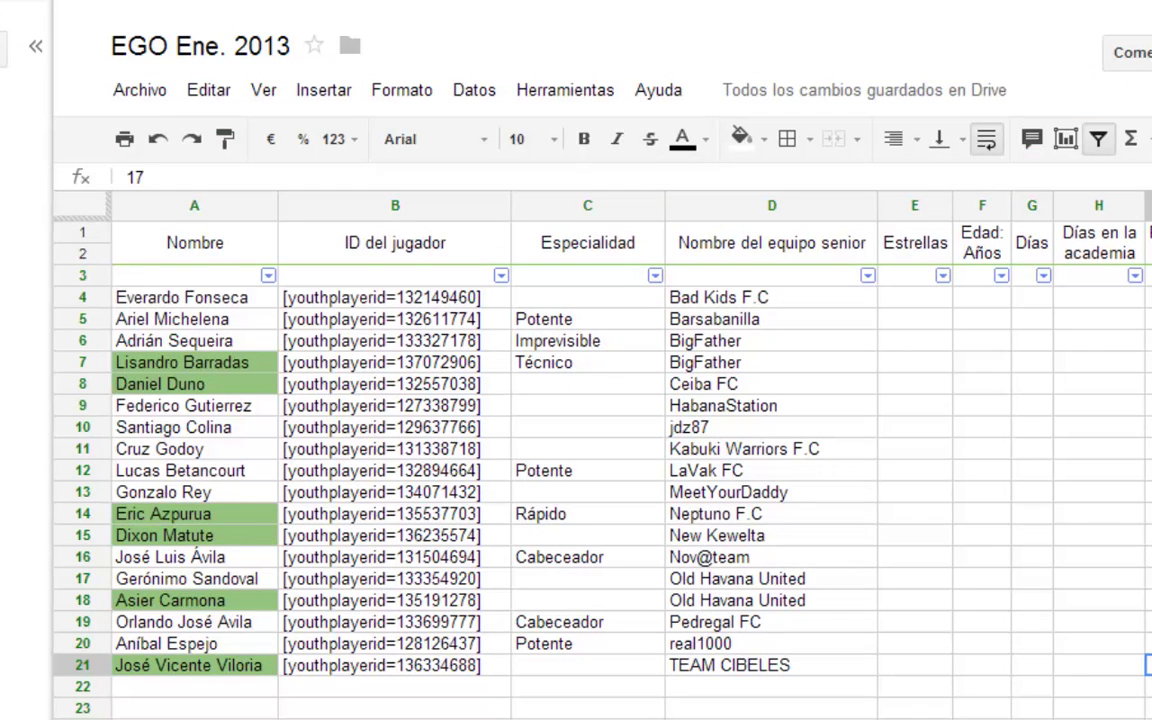
Switch to another sheet of EGO Ene. 2013 and view its Actual and Potencial skill columns from Portería to Balón Parado
key(ctrl+Page_Down)
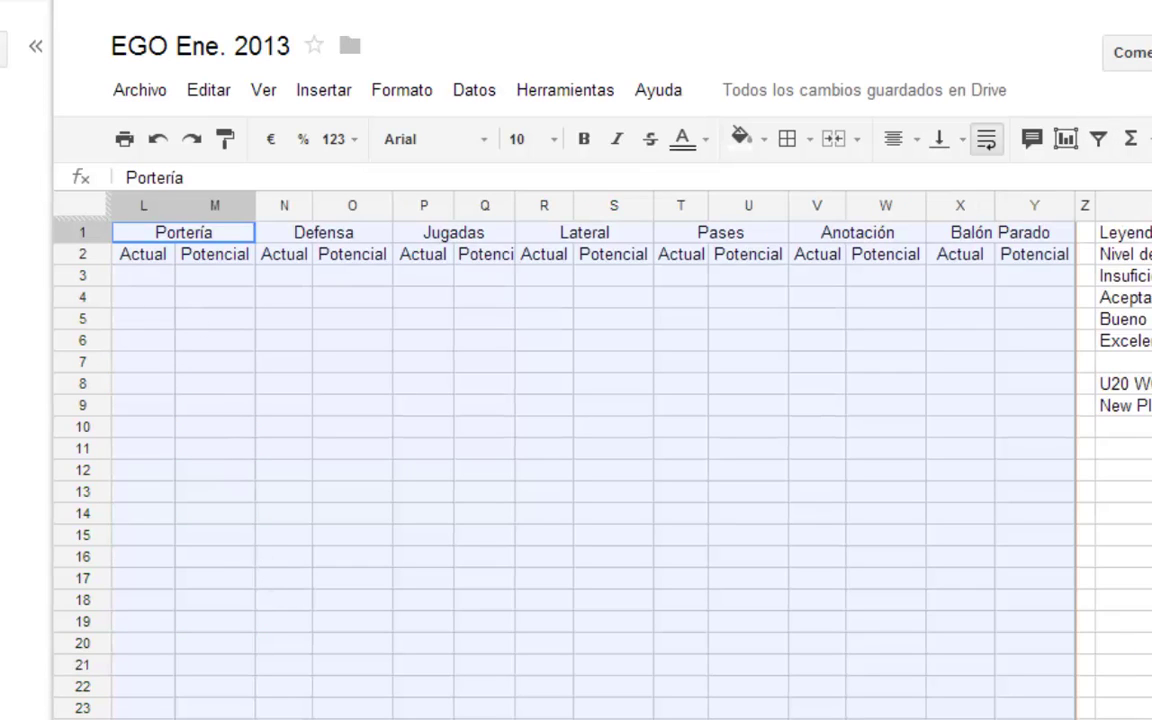
scroll(600, 450, left, 10)
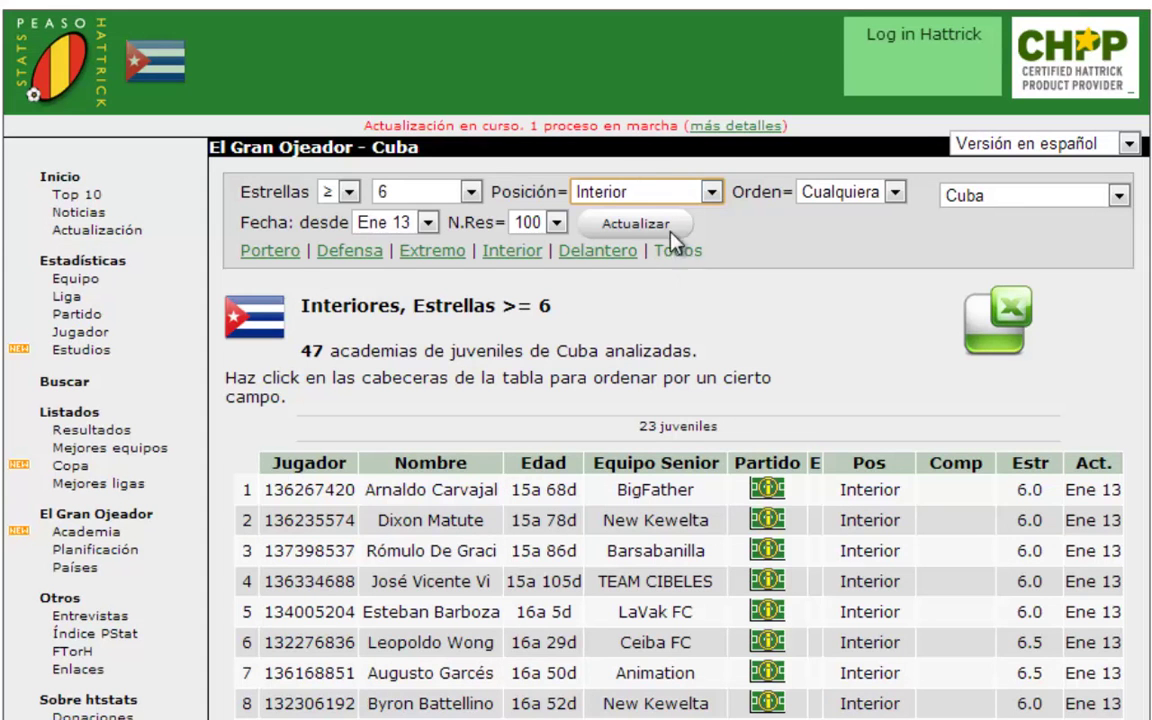
Refresh El Gran Ojeador for Interior players in Cuba with at least 6 stars since Ene 13, and review the results ordered by stars
click(629, 229)
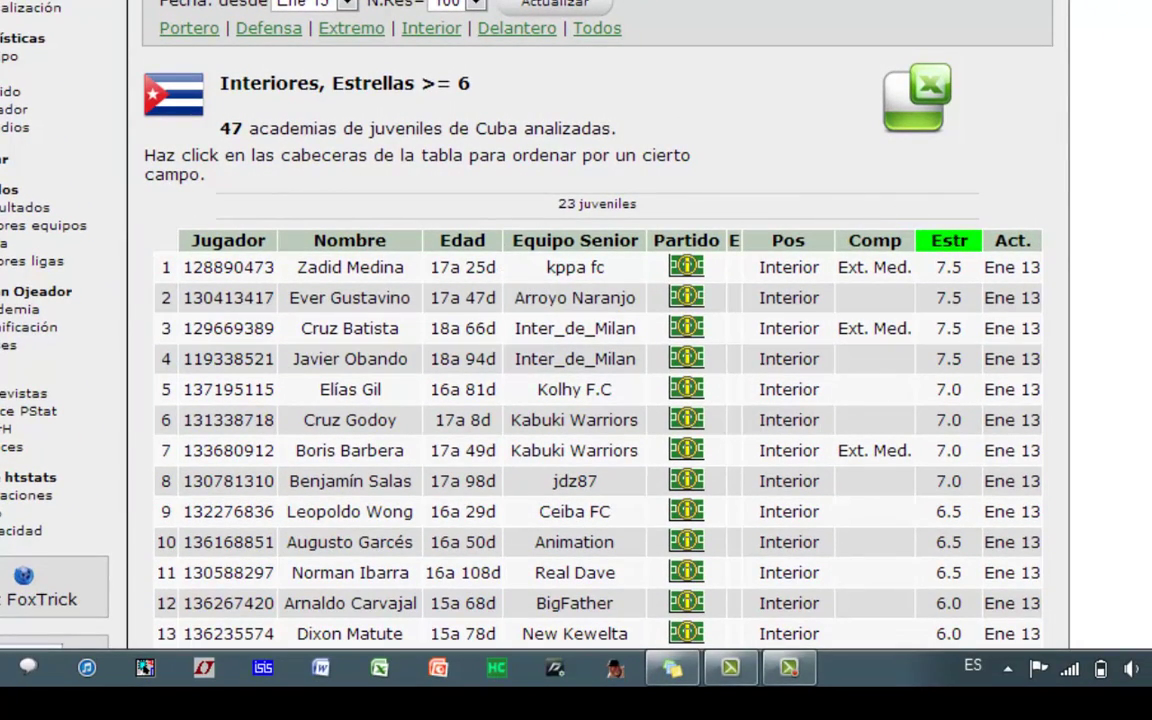
scroll(600, 330, down, 3)
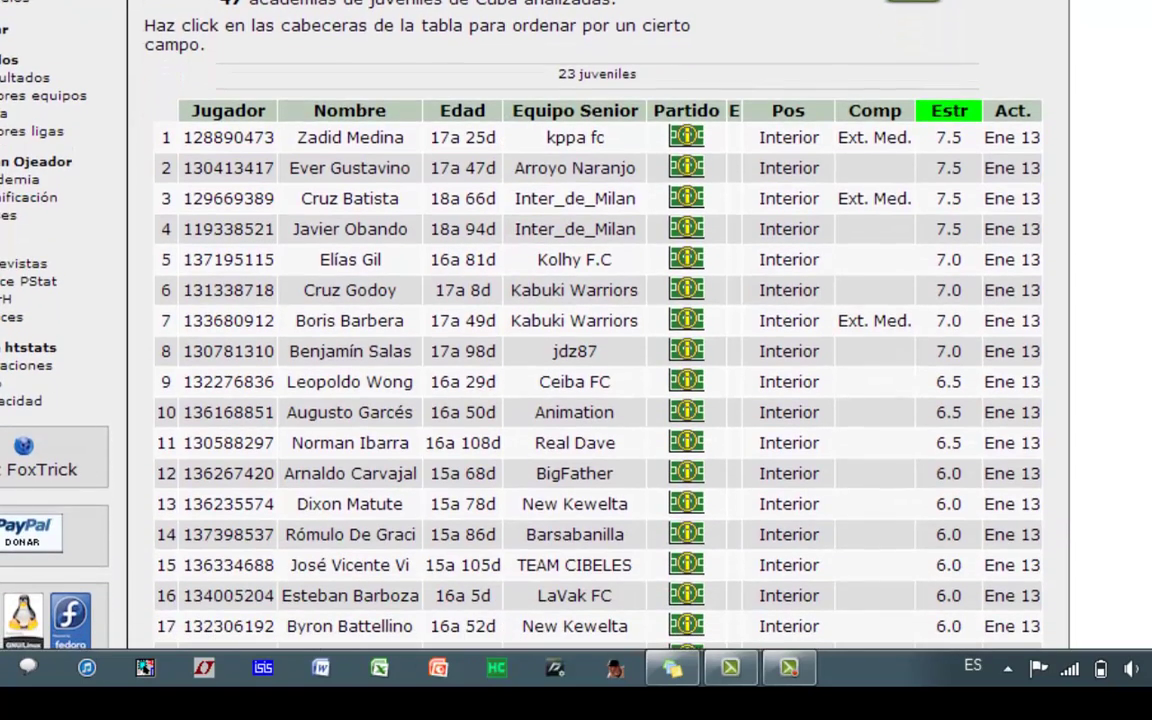
scroll(600, 330, down, 1)
scroll(600, 330, down, 1)
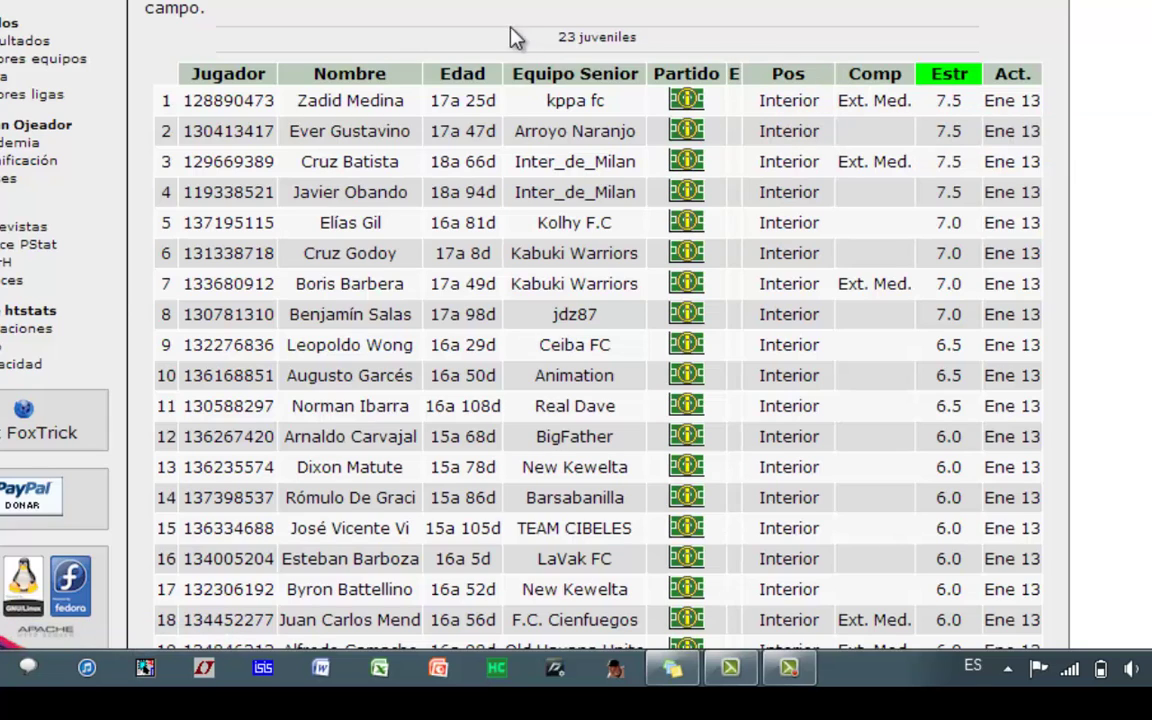
Sort the Interiores results by age and look through the player list
click(467, 88)
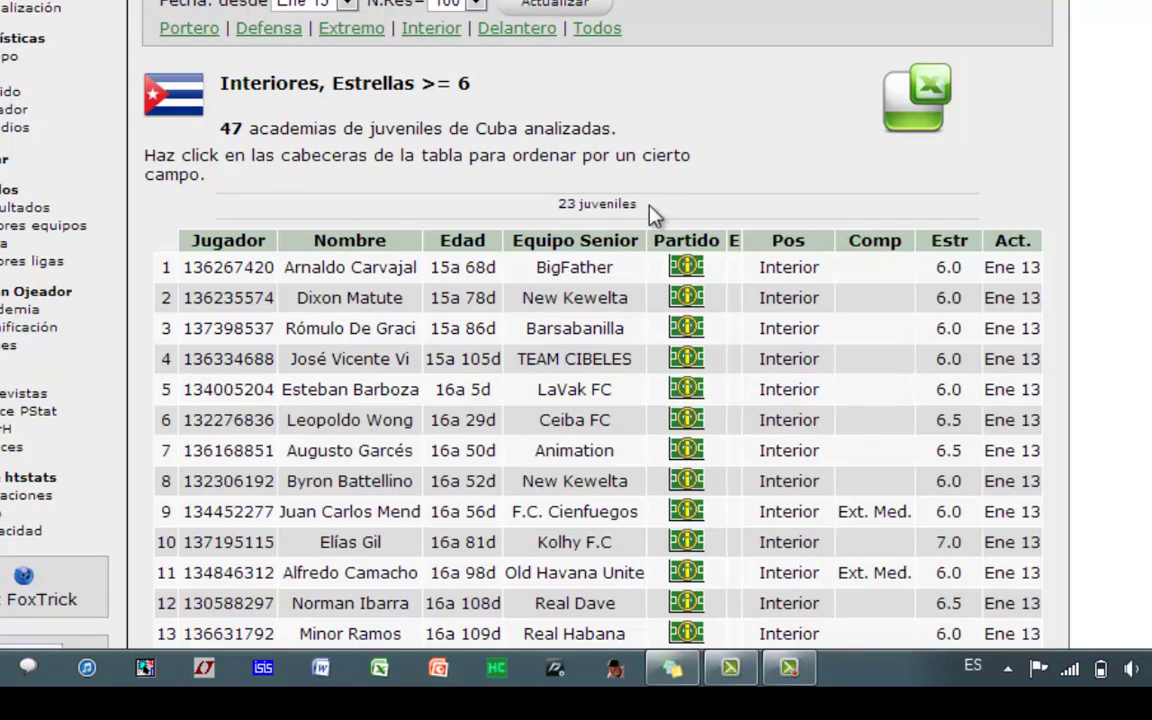
scroll(632, 333, down, 5)
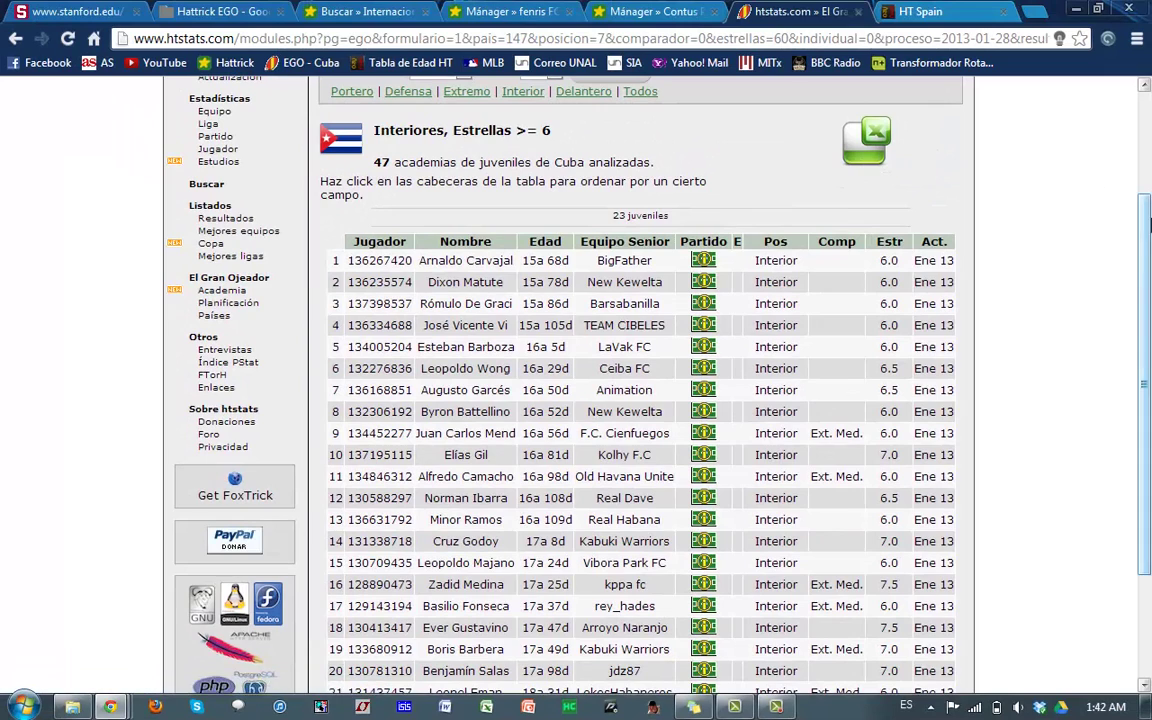
scroll(990, 165, up, 2)
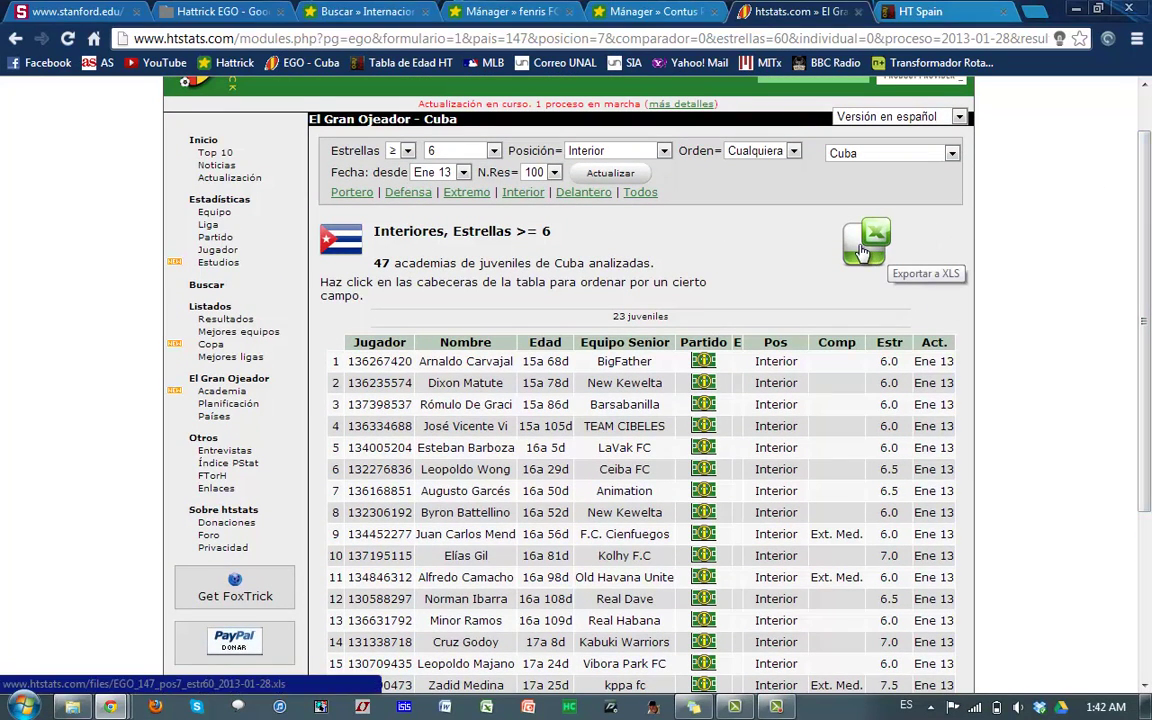